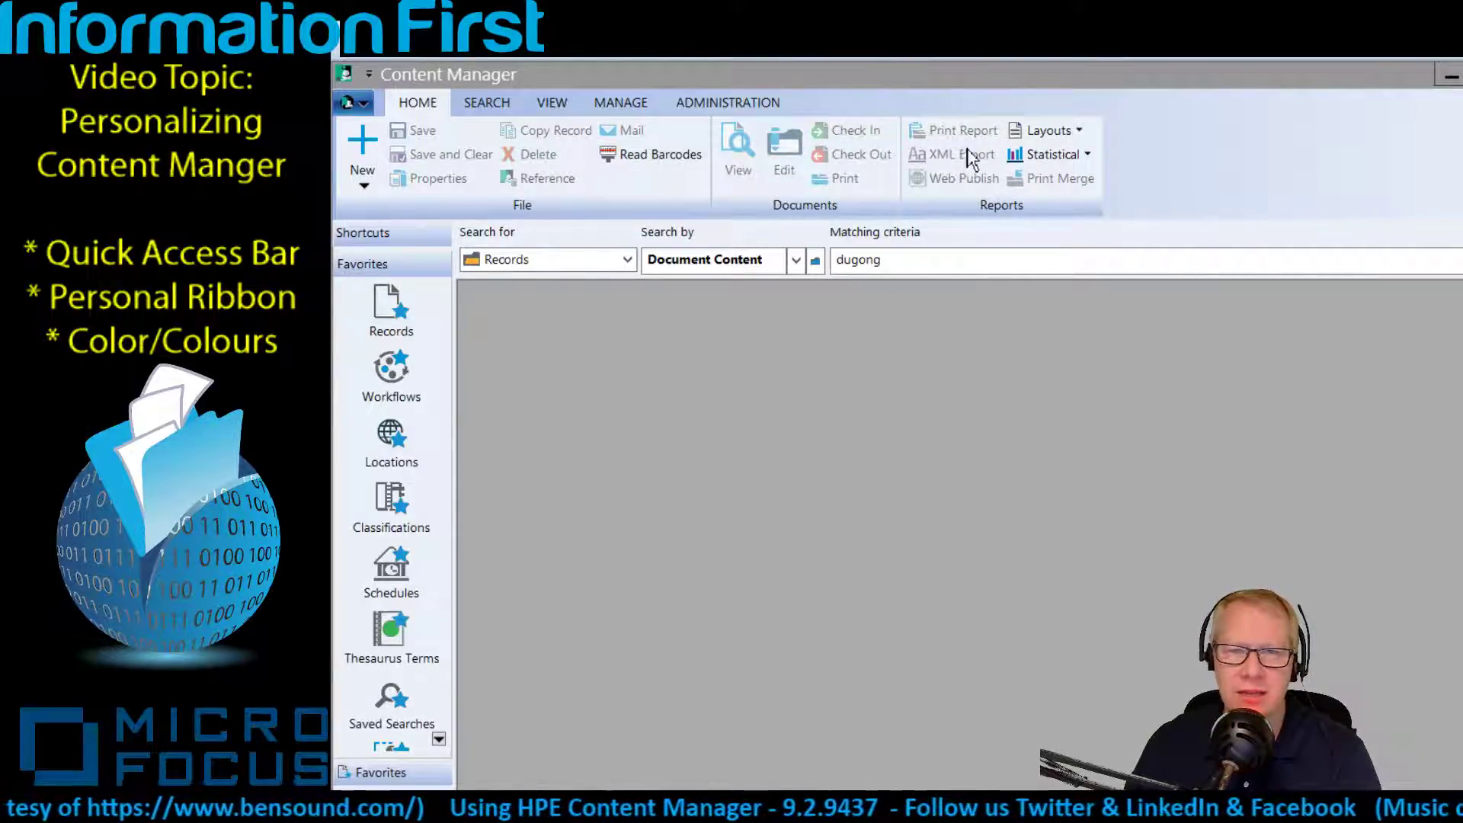
Open the program's appearance options and switch the custom skin off and back on
click(366, 110)
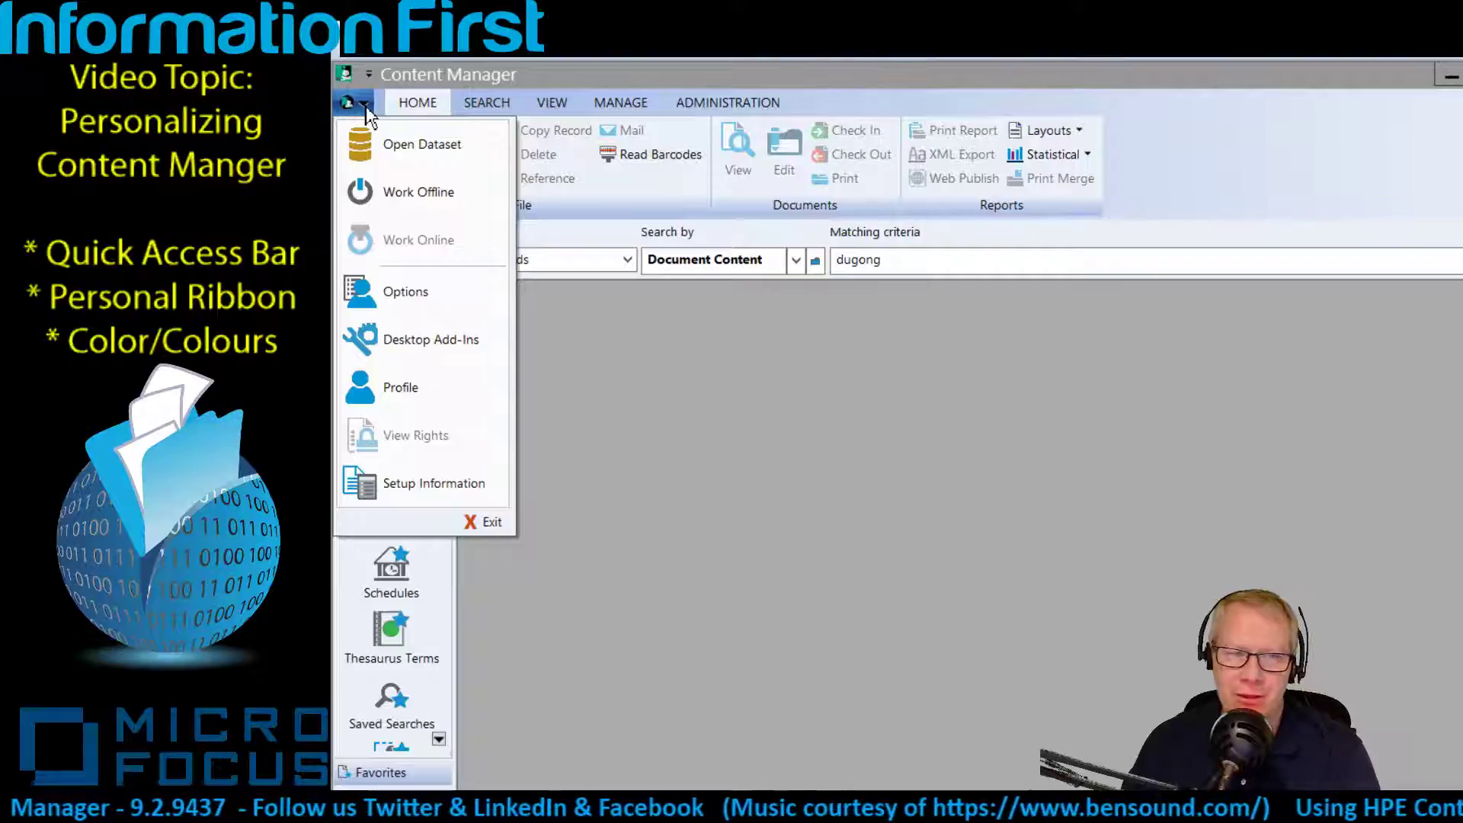
click(433, 294)
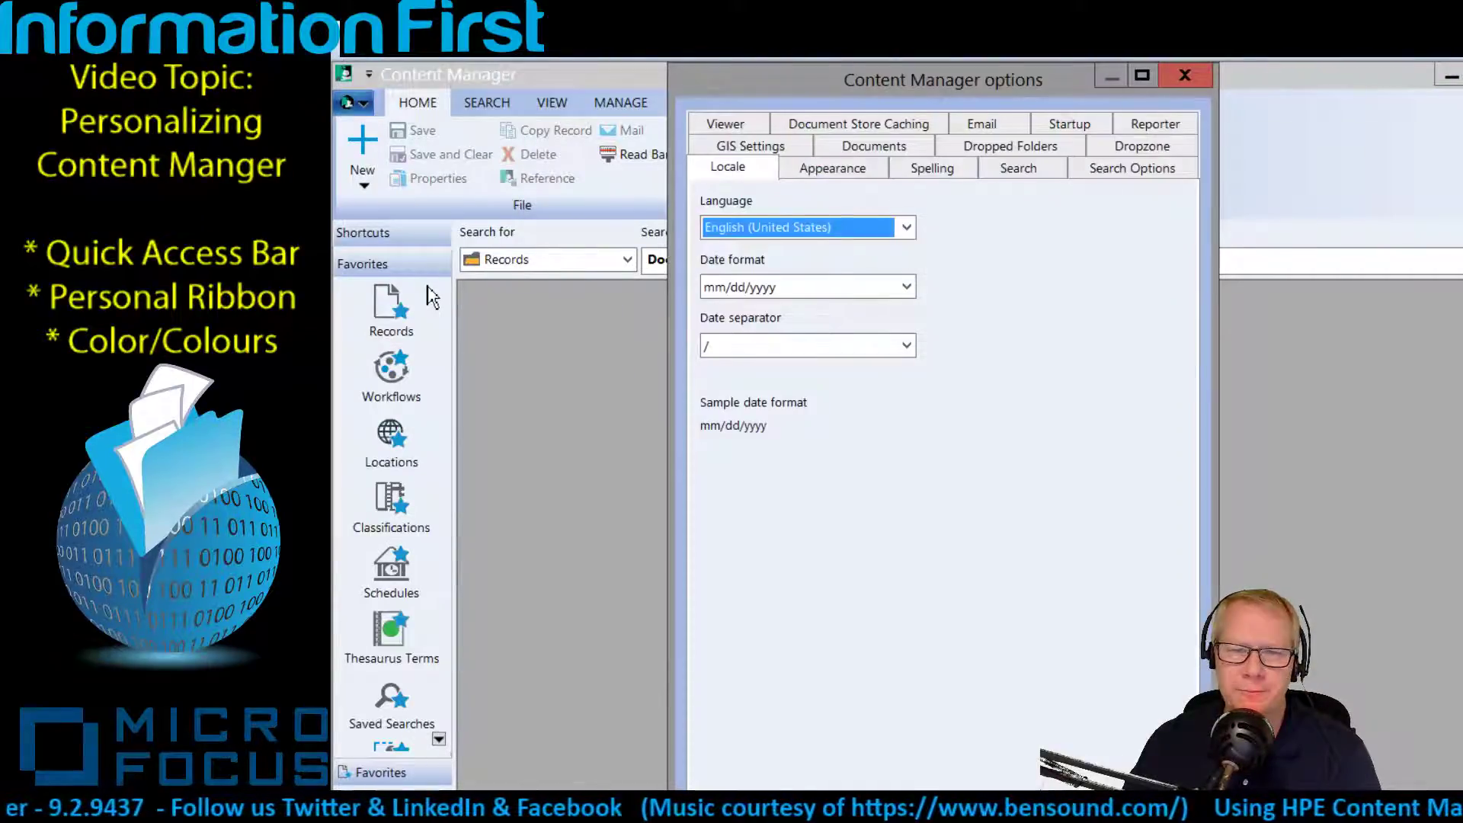
click(818, 174)
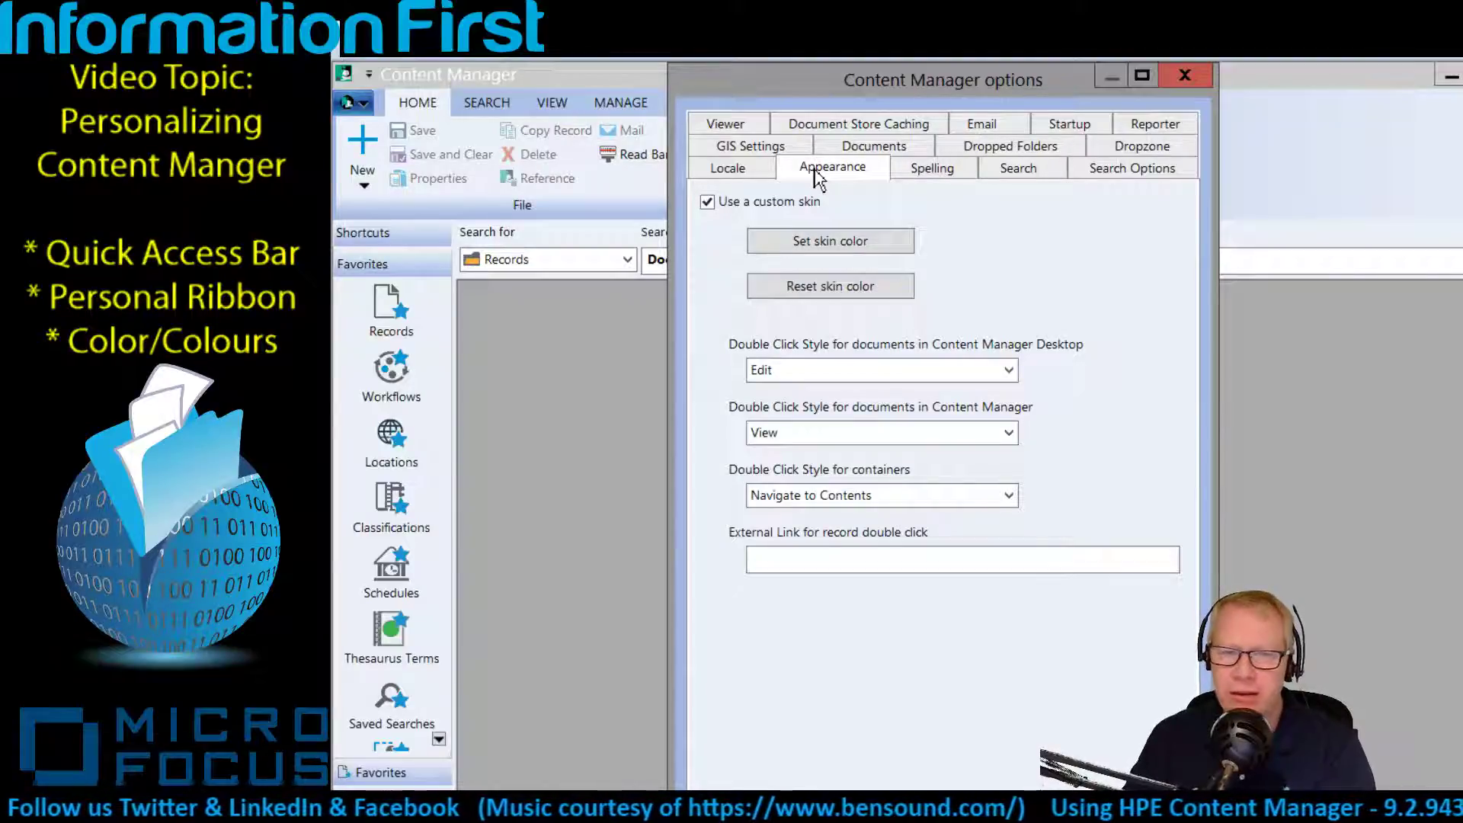
click(766, 204)
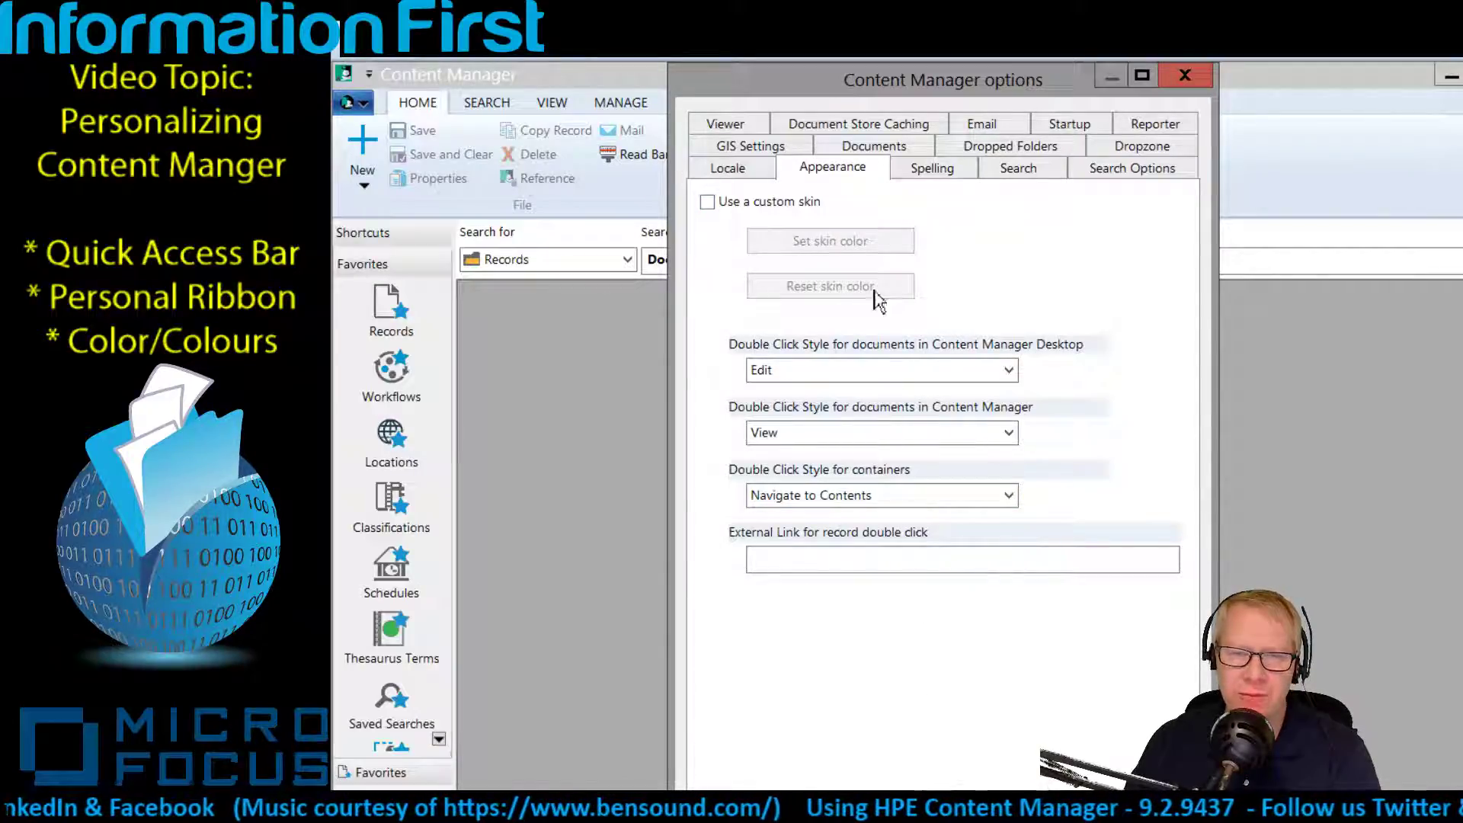
click(710, 203)
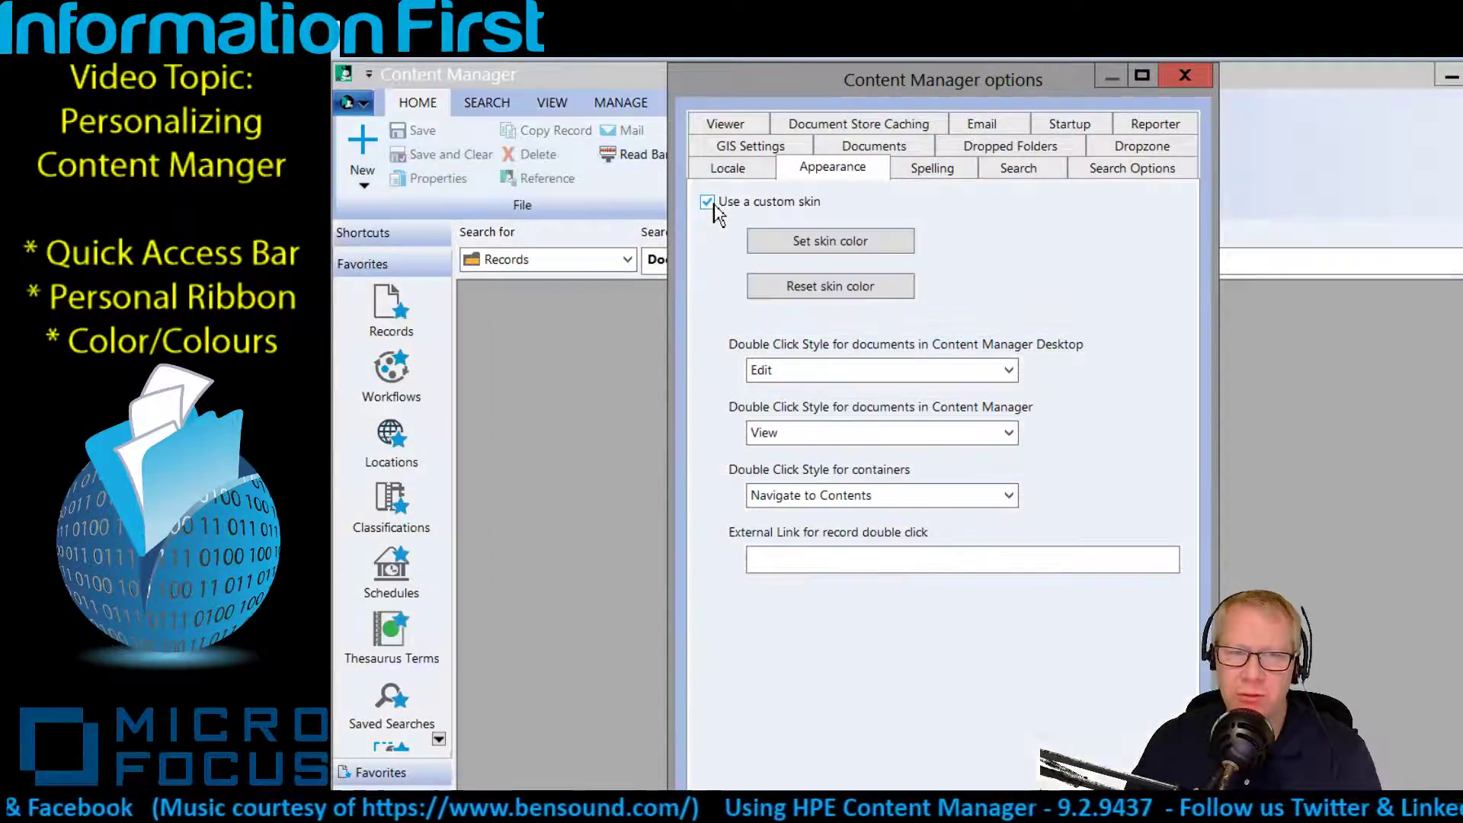
Set the custom skin color to bright magenta from the standard colors
click(812, 252)
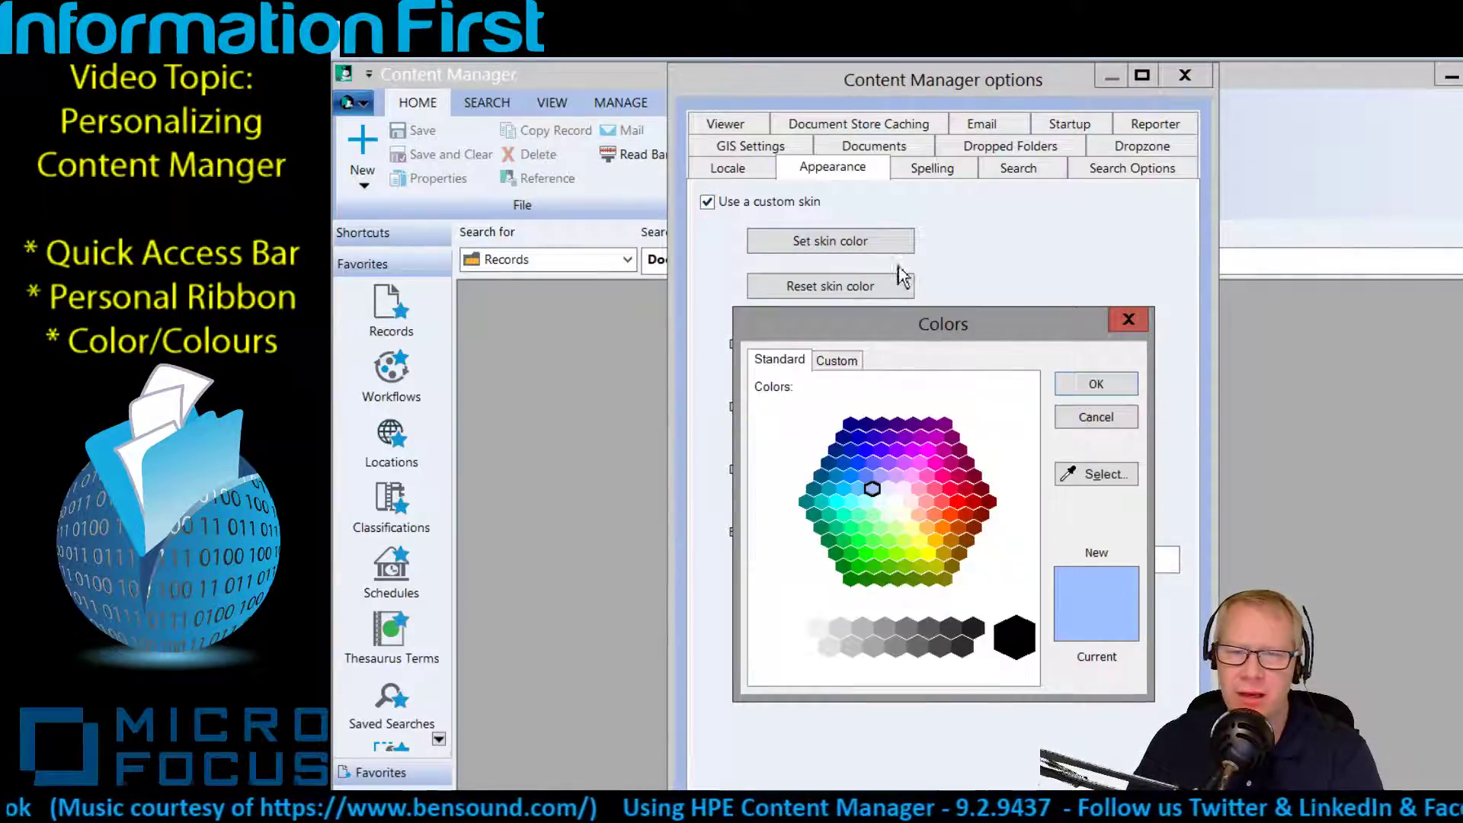
click(934, 450)
click(1095, 386)
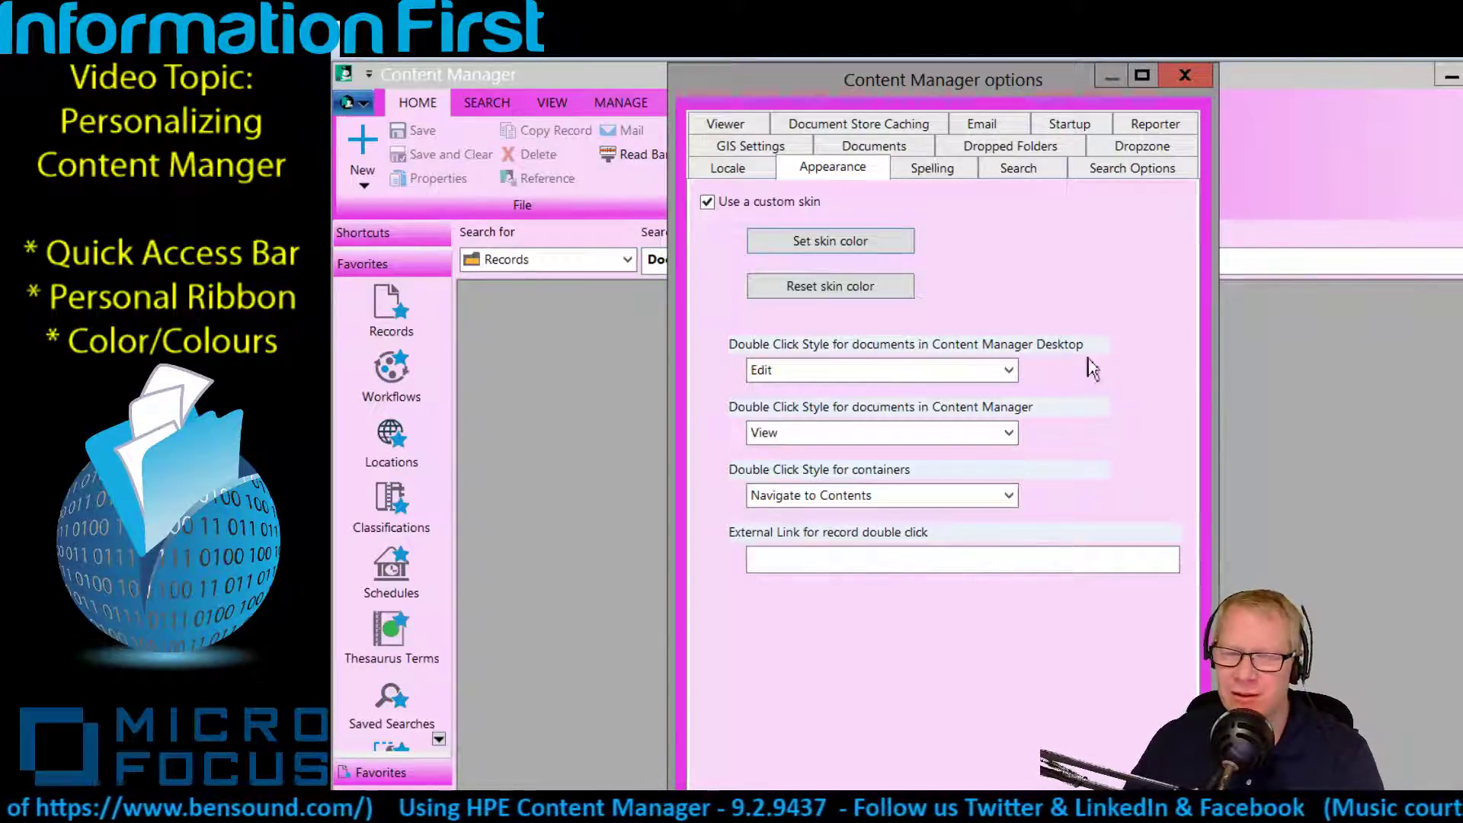
Change the custom skin color to green from the standard colors
click(777, 240)
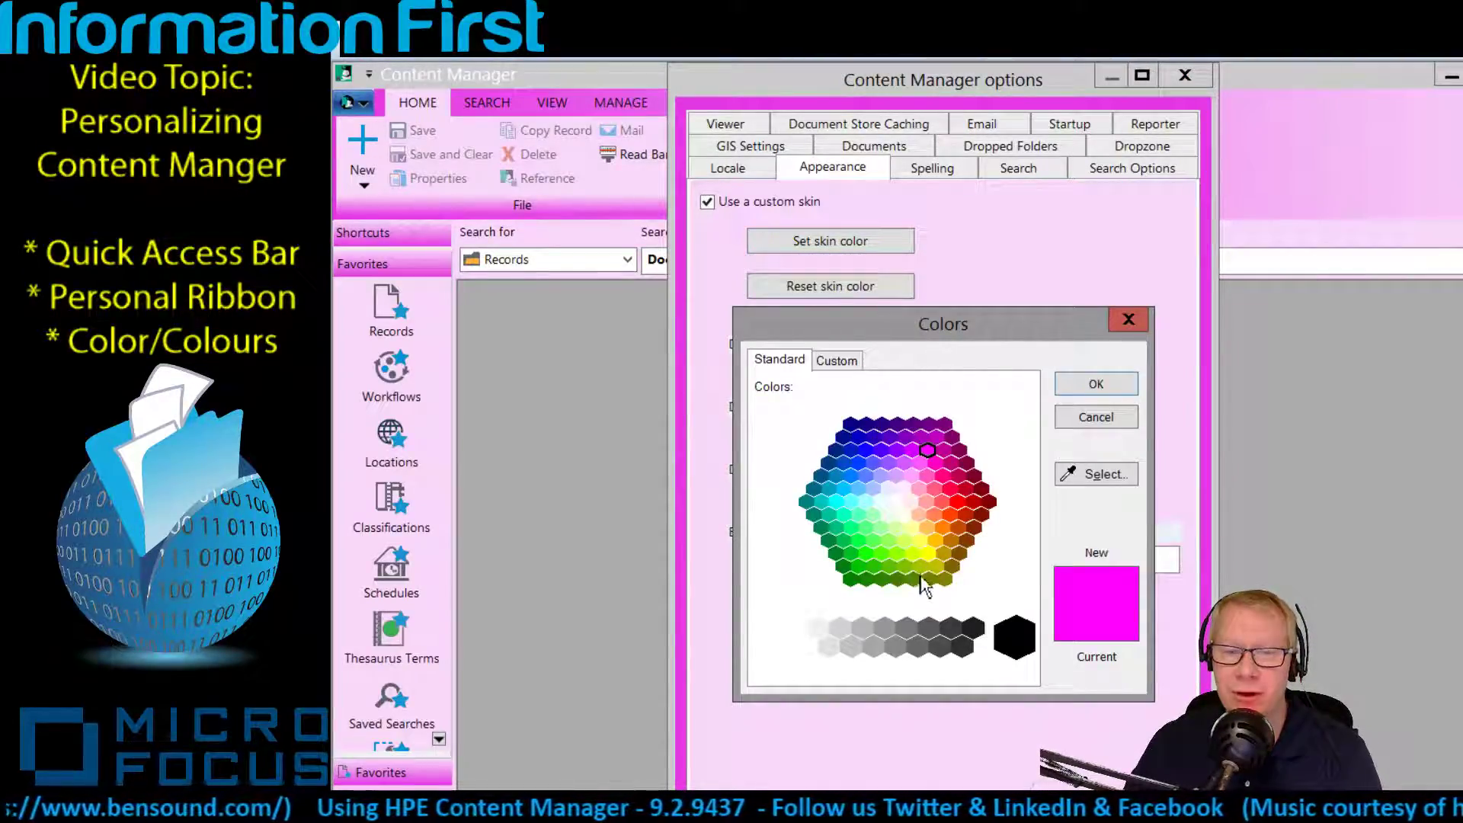
click(858, 568)
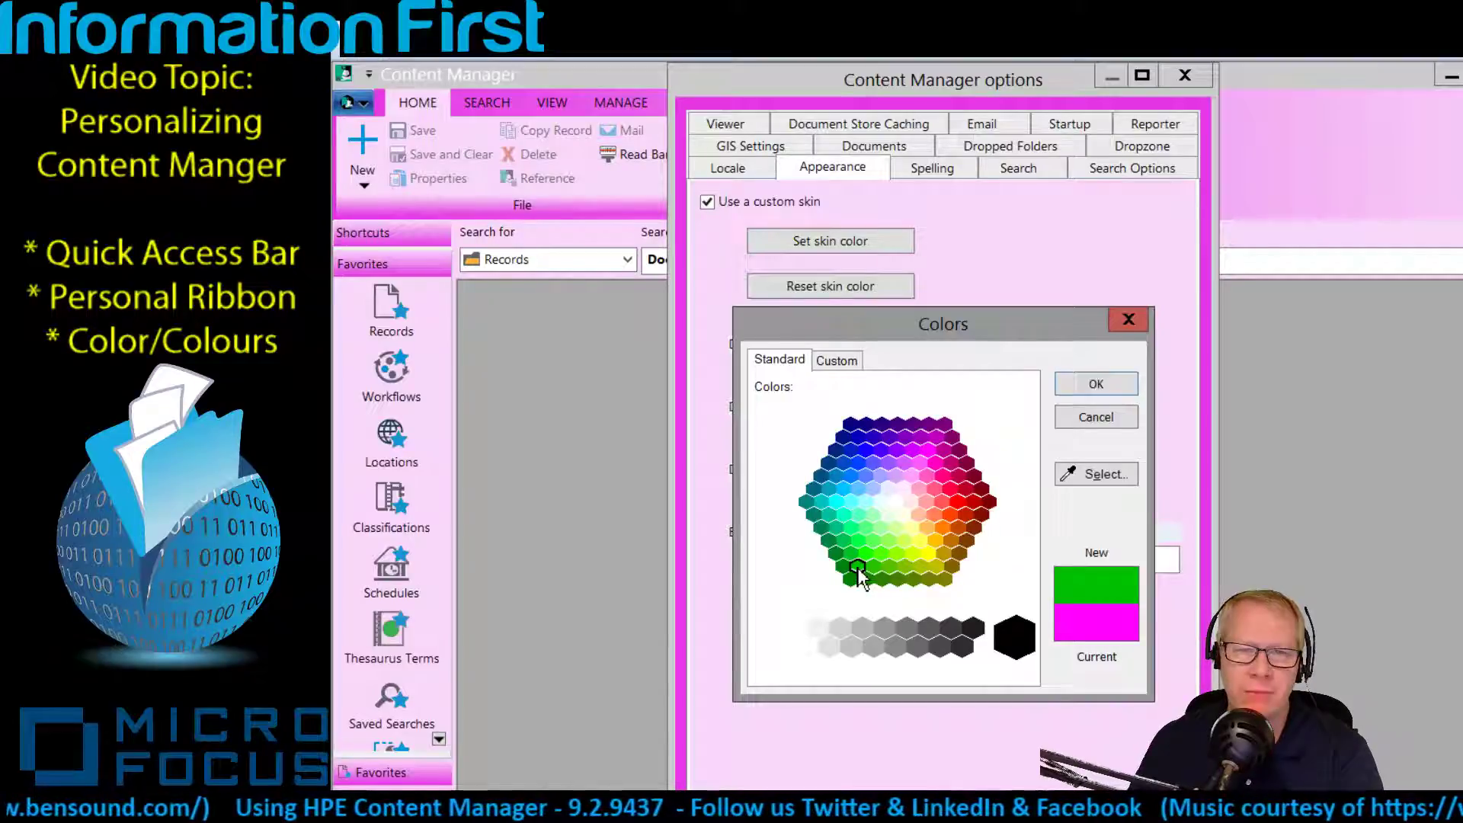
click(1070, 387)
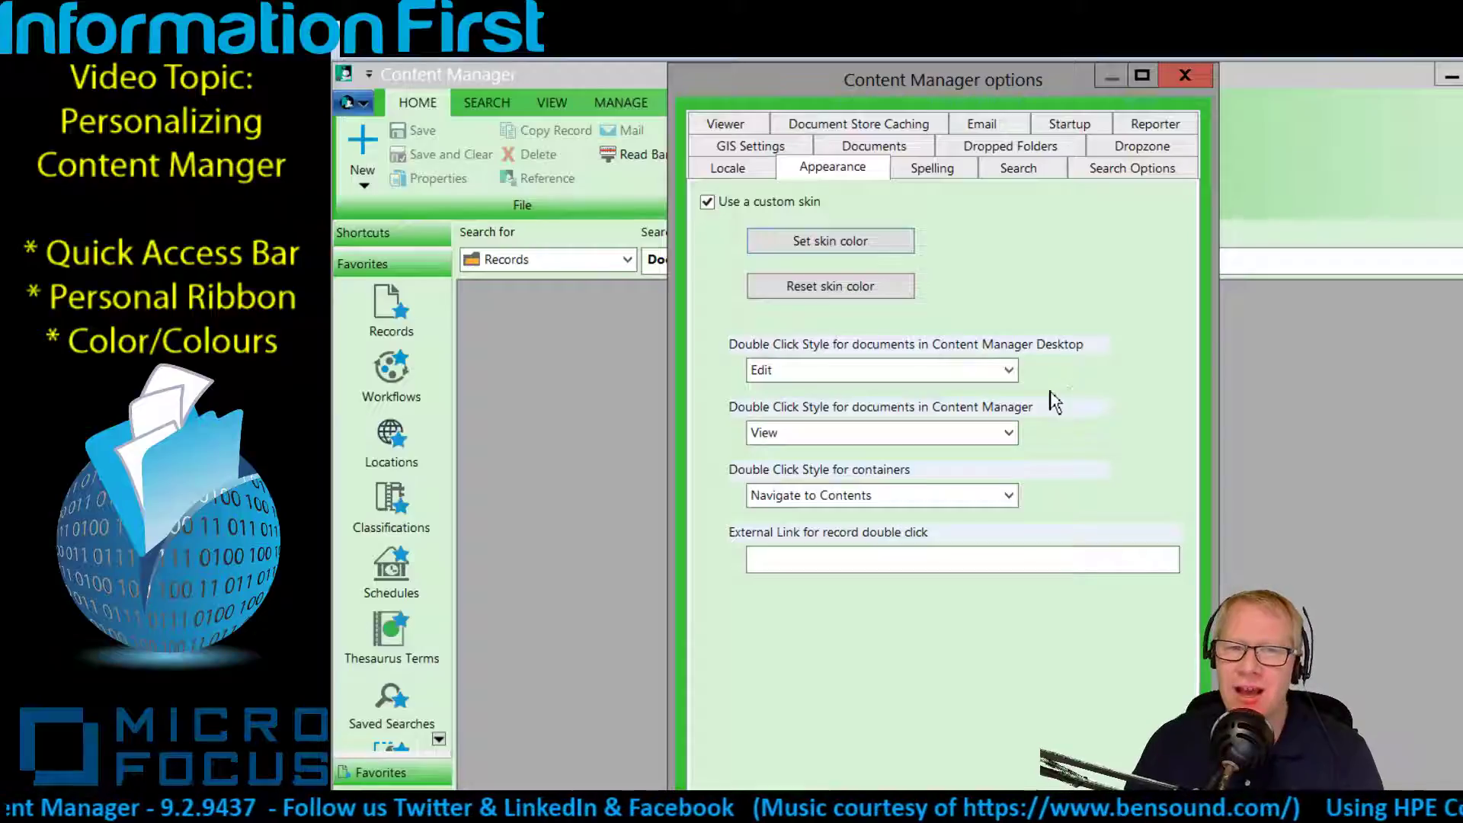
Set the custom skin color to light blue from the standard colors
click(844, 247)
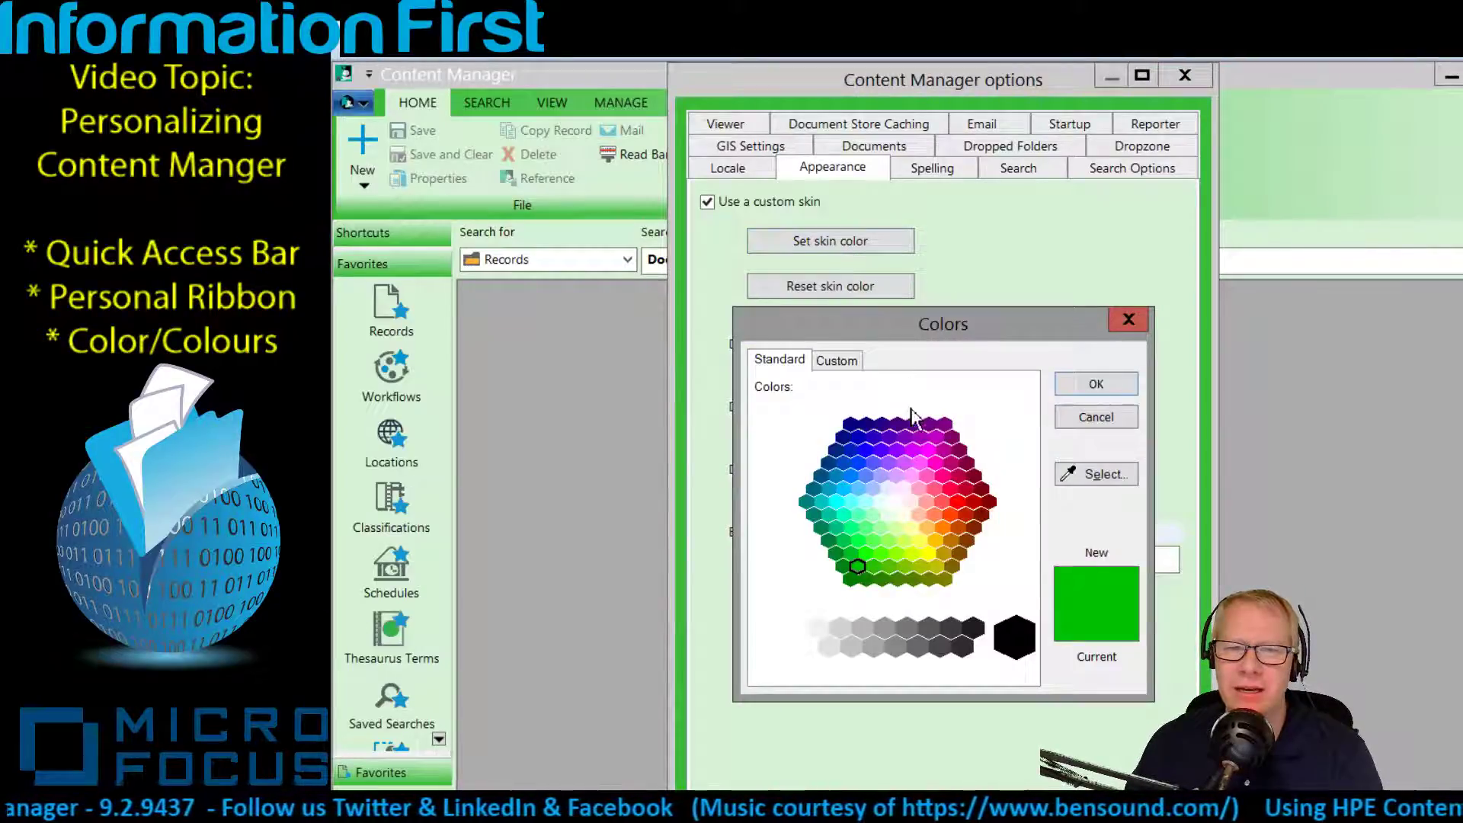
click(873, 489)
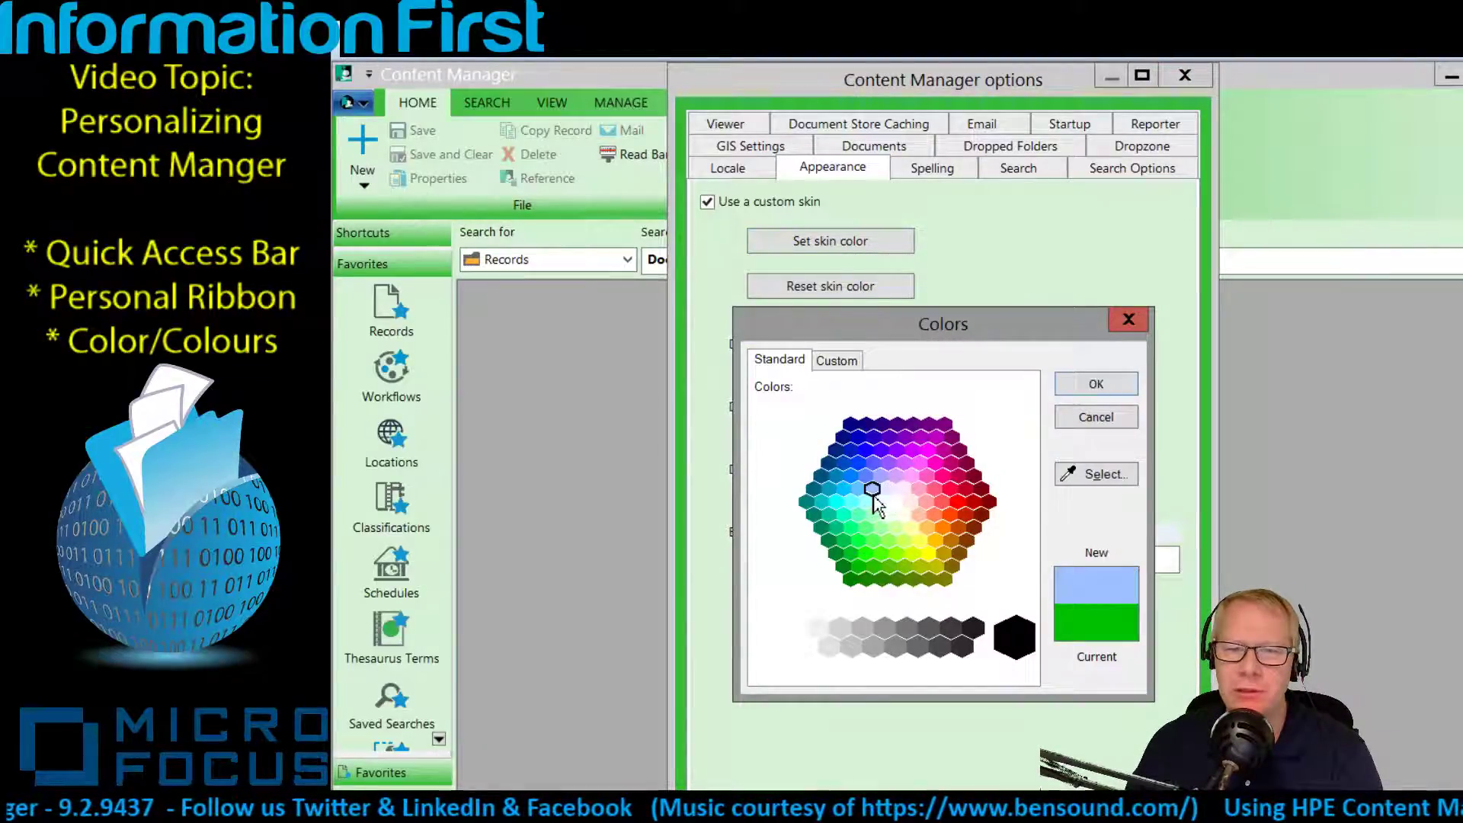
click(1111, 386)
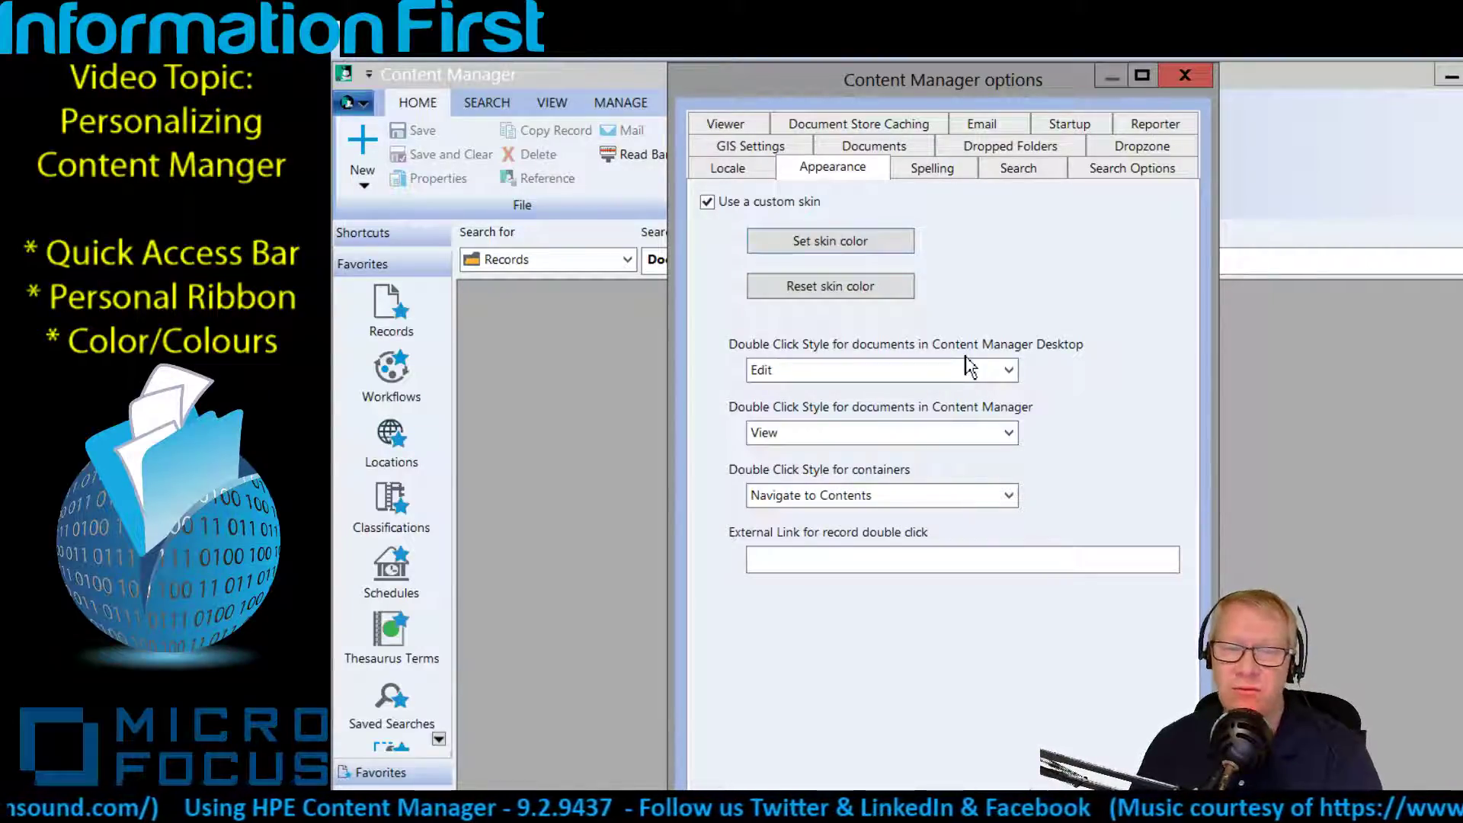
Review the available double-click styles for documents in Content Manager and for containers, and close the options
click(991, 438)
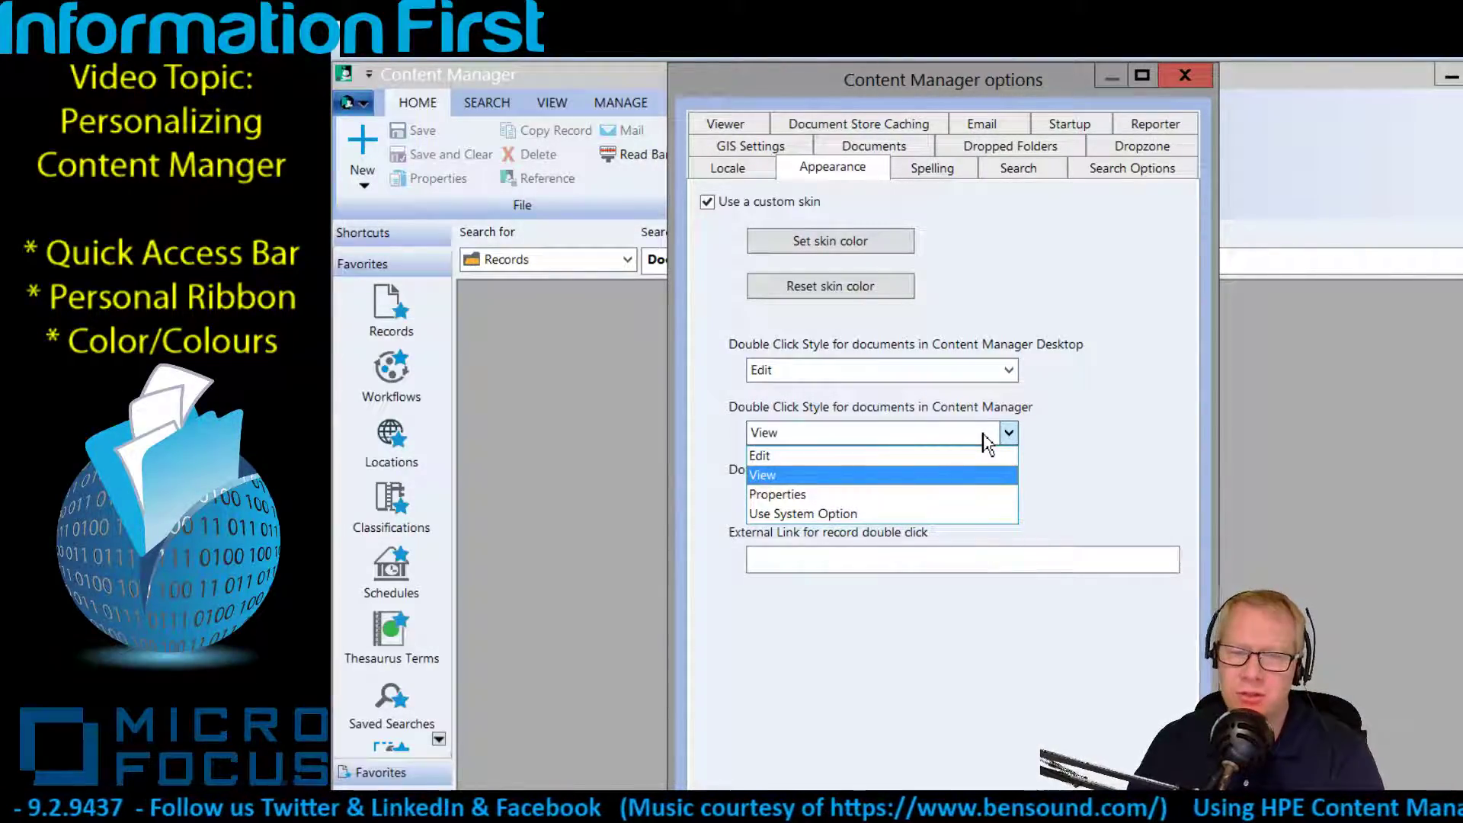
click(1109, 418)
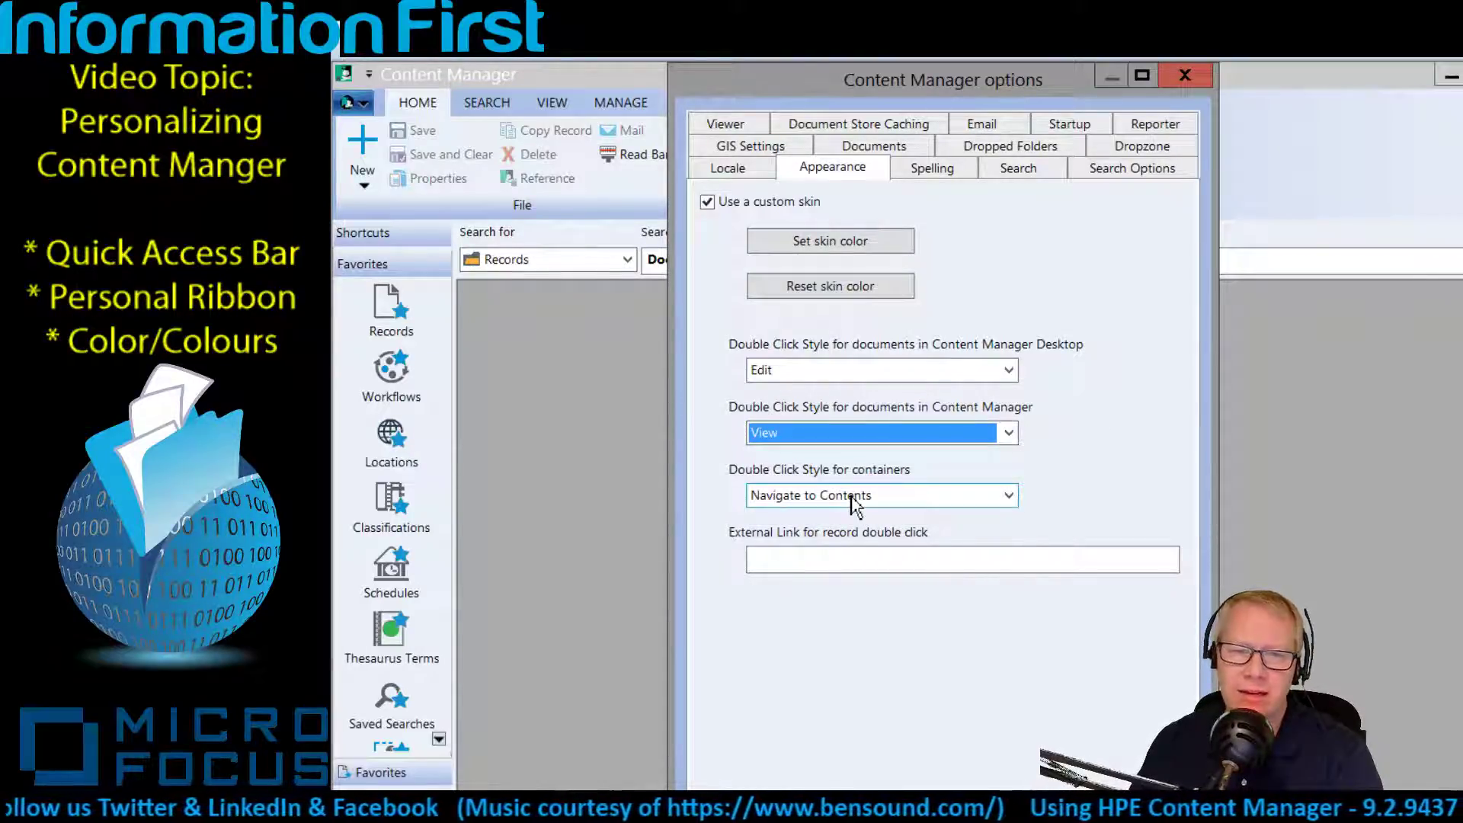
click(893, 503)
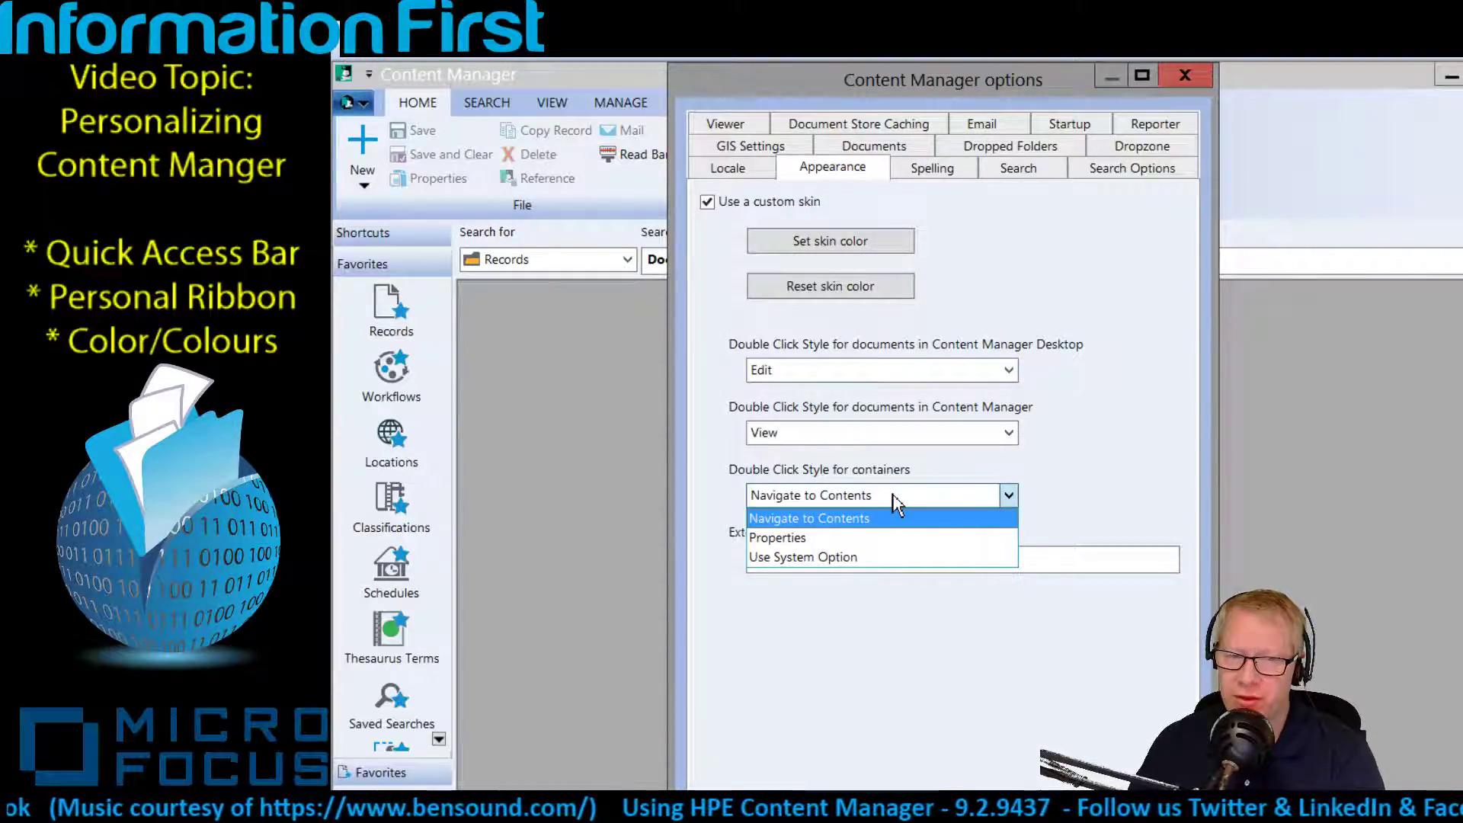
click(1088, 391)
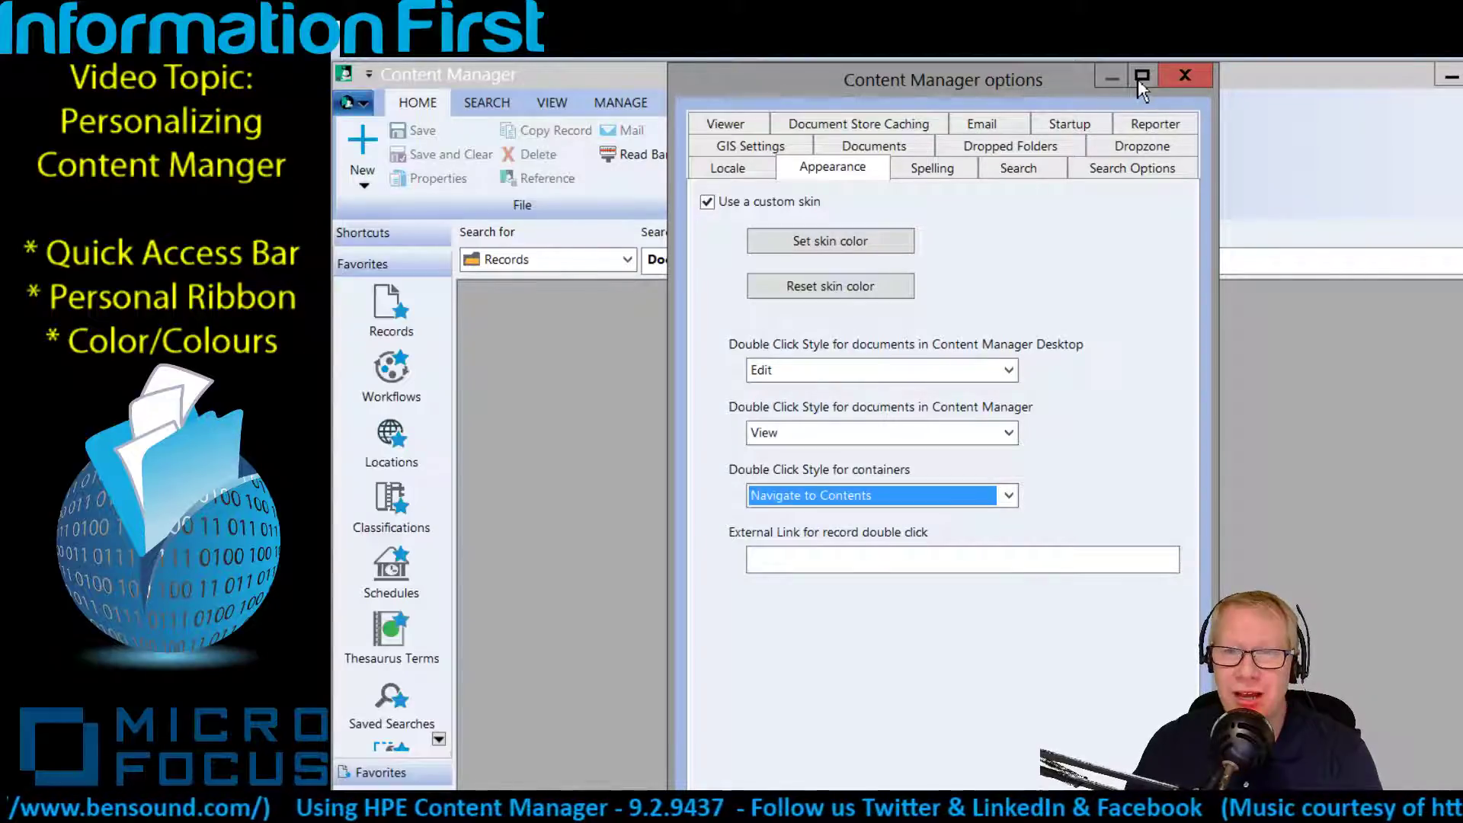
click(1185, 75)
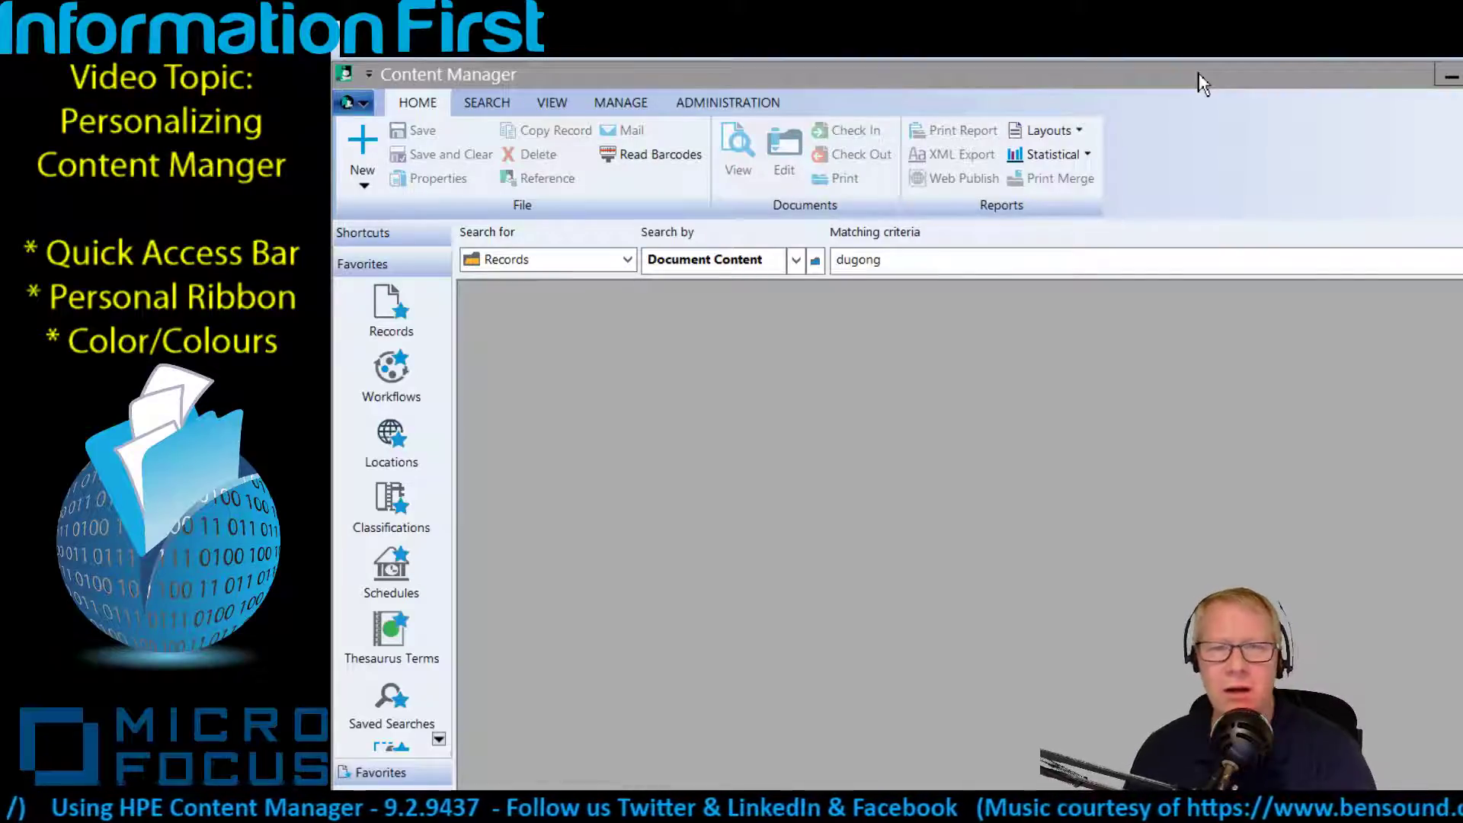
Examine the commands offered on the Search, View, Manage, Administration and Home ribbon tabs
click(488, 105)
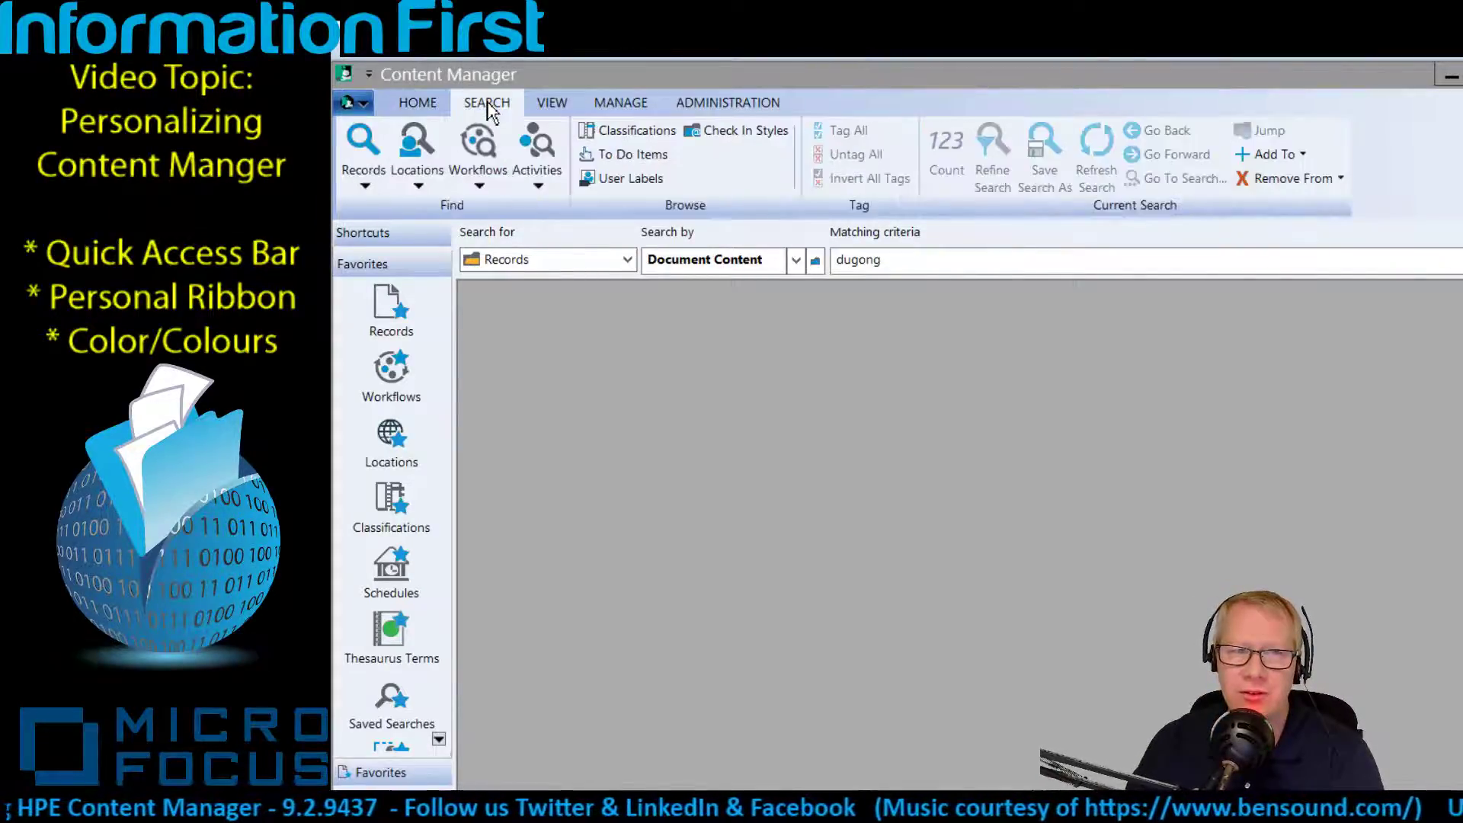
click(556, 104)
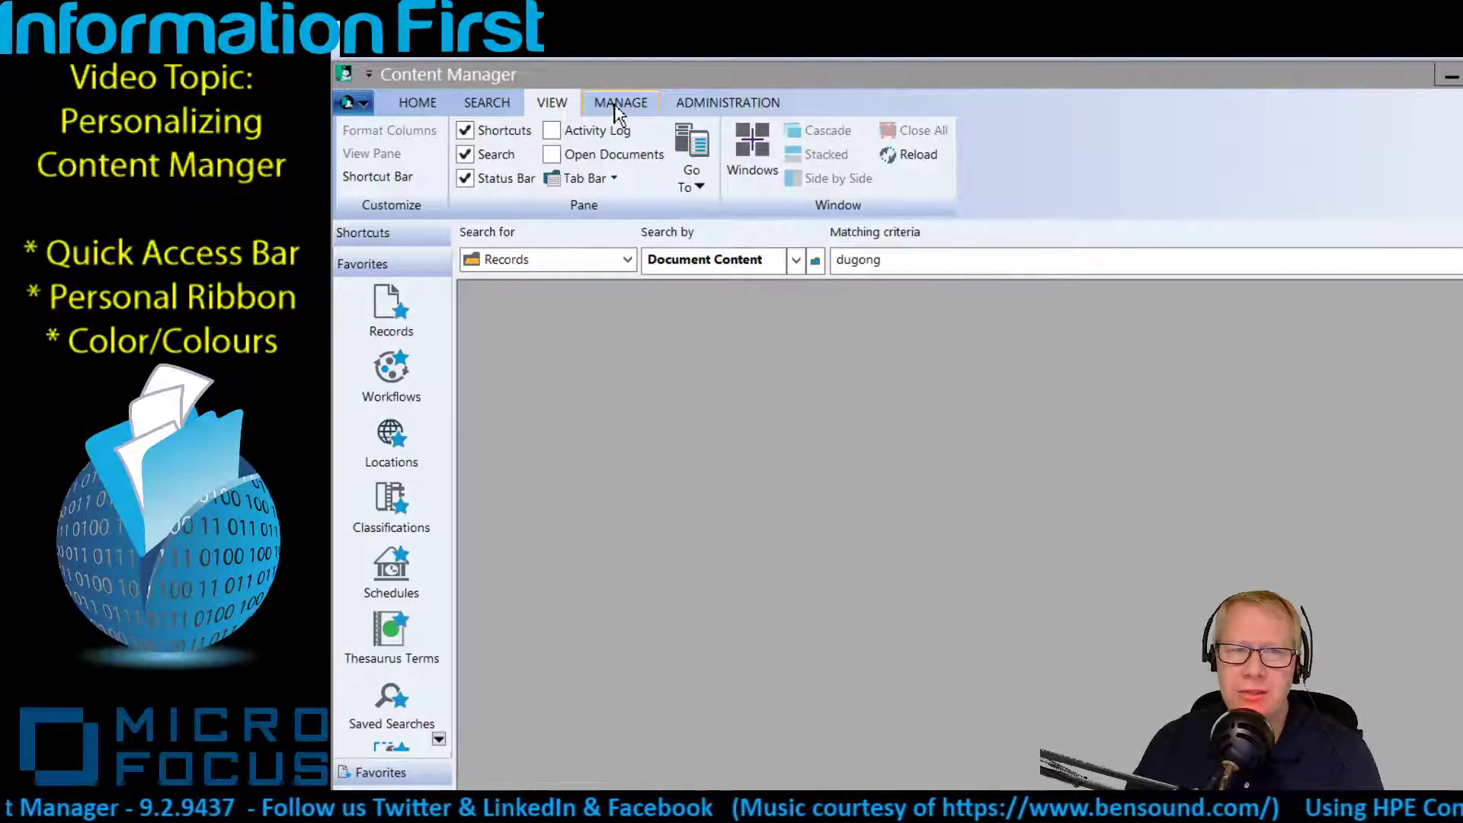
click(619, 107)
click(702, 98)
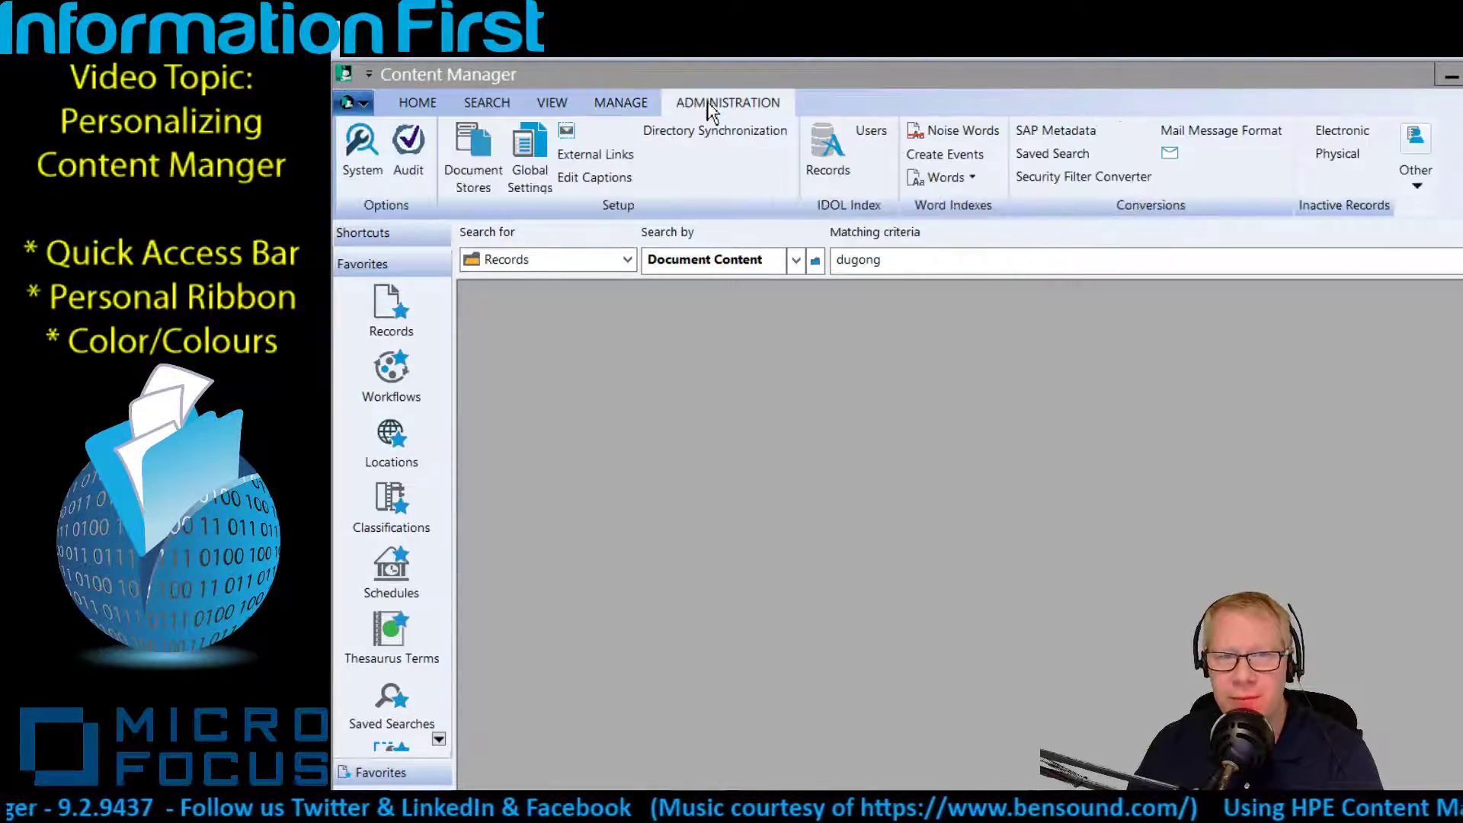
click(557, 111)
click(495, 111)
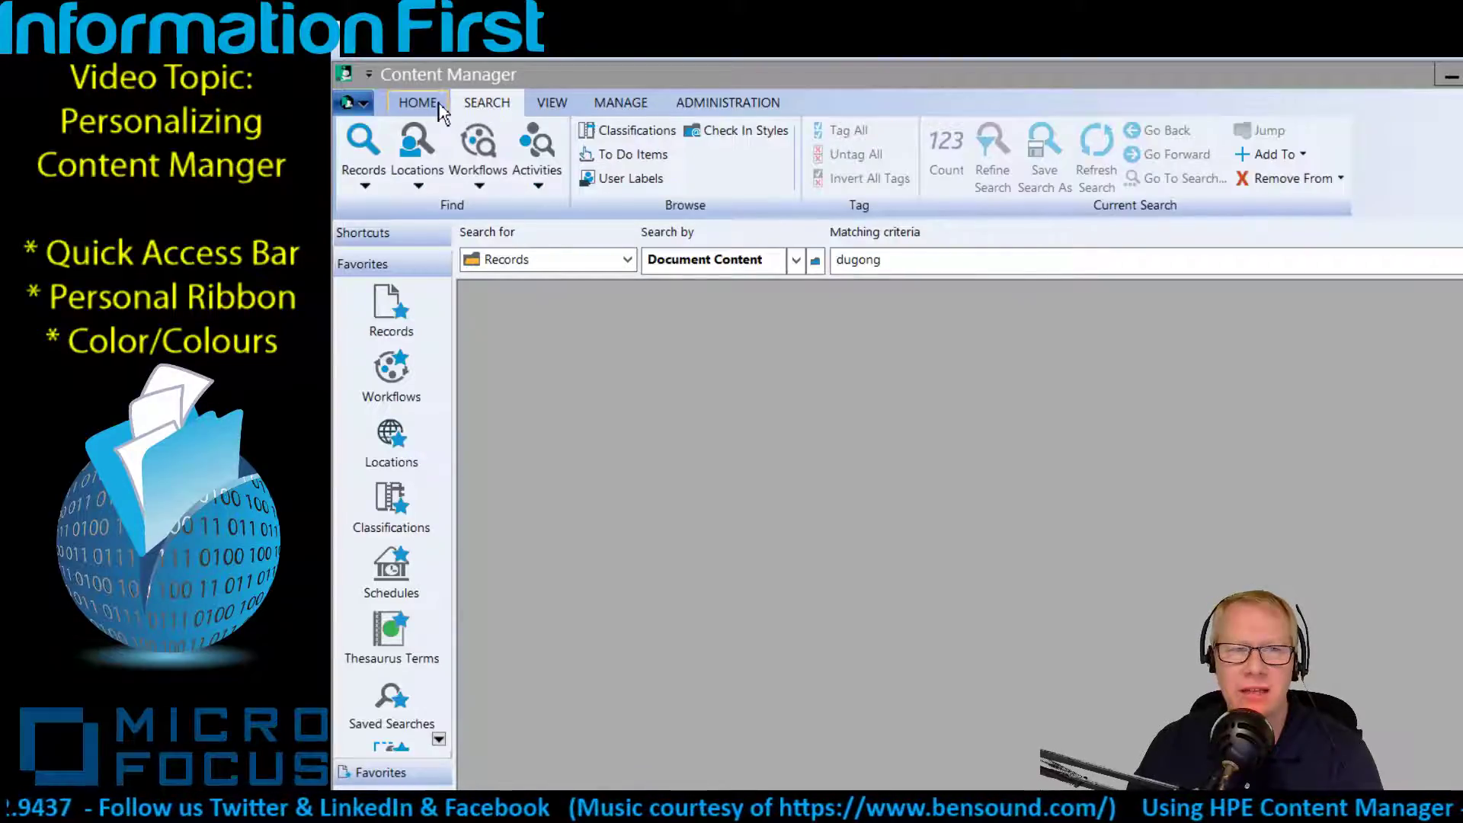
click(435, 110)
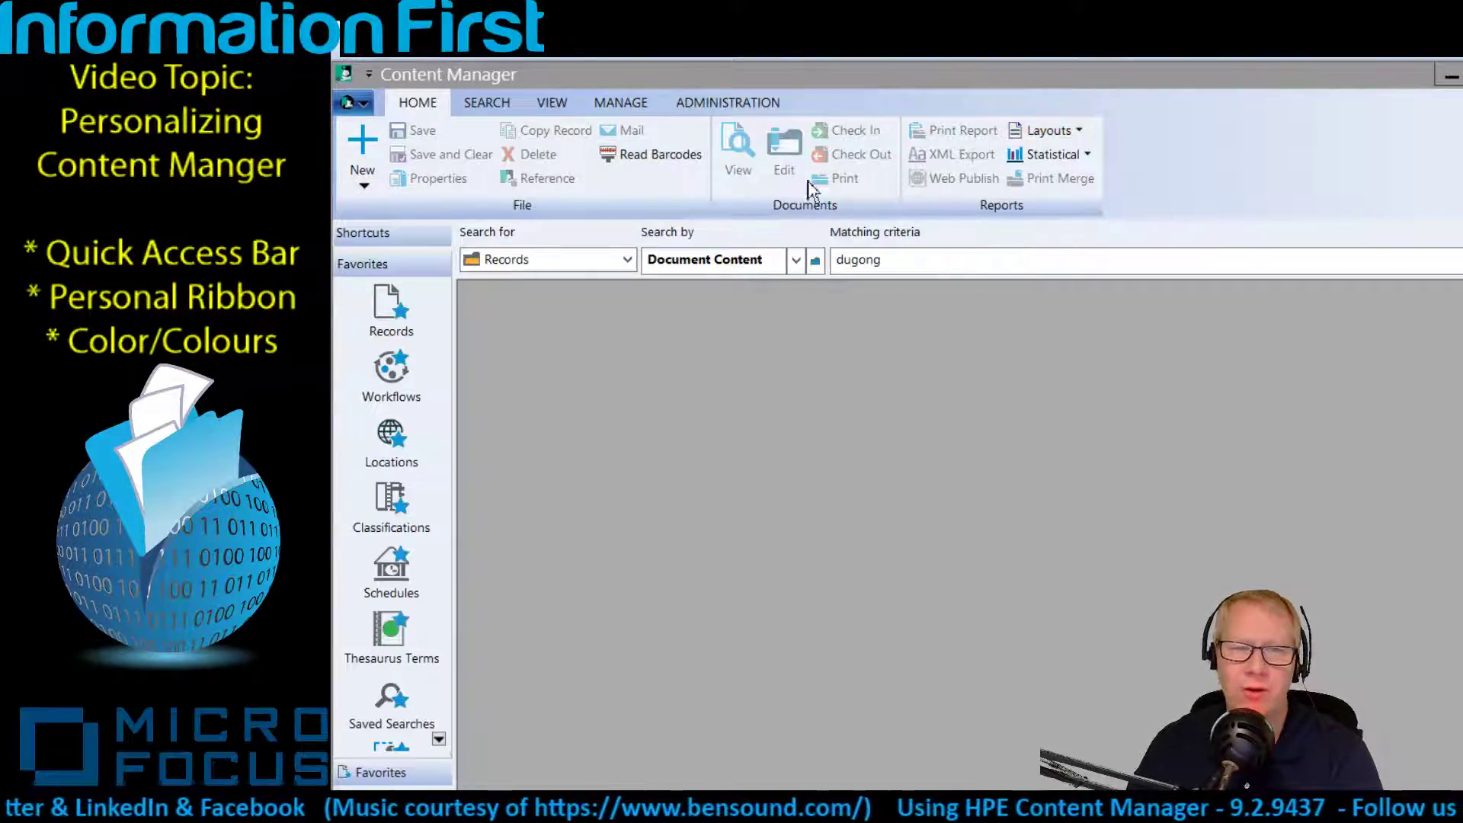
click(485, 105)
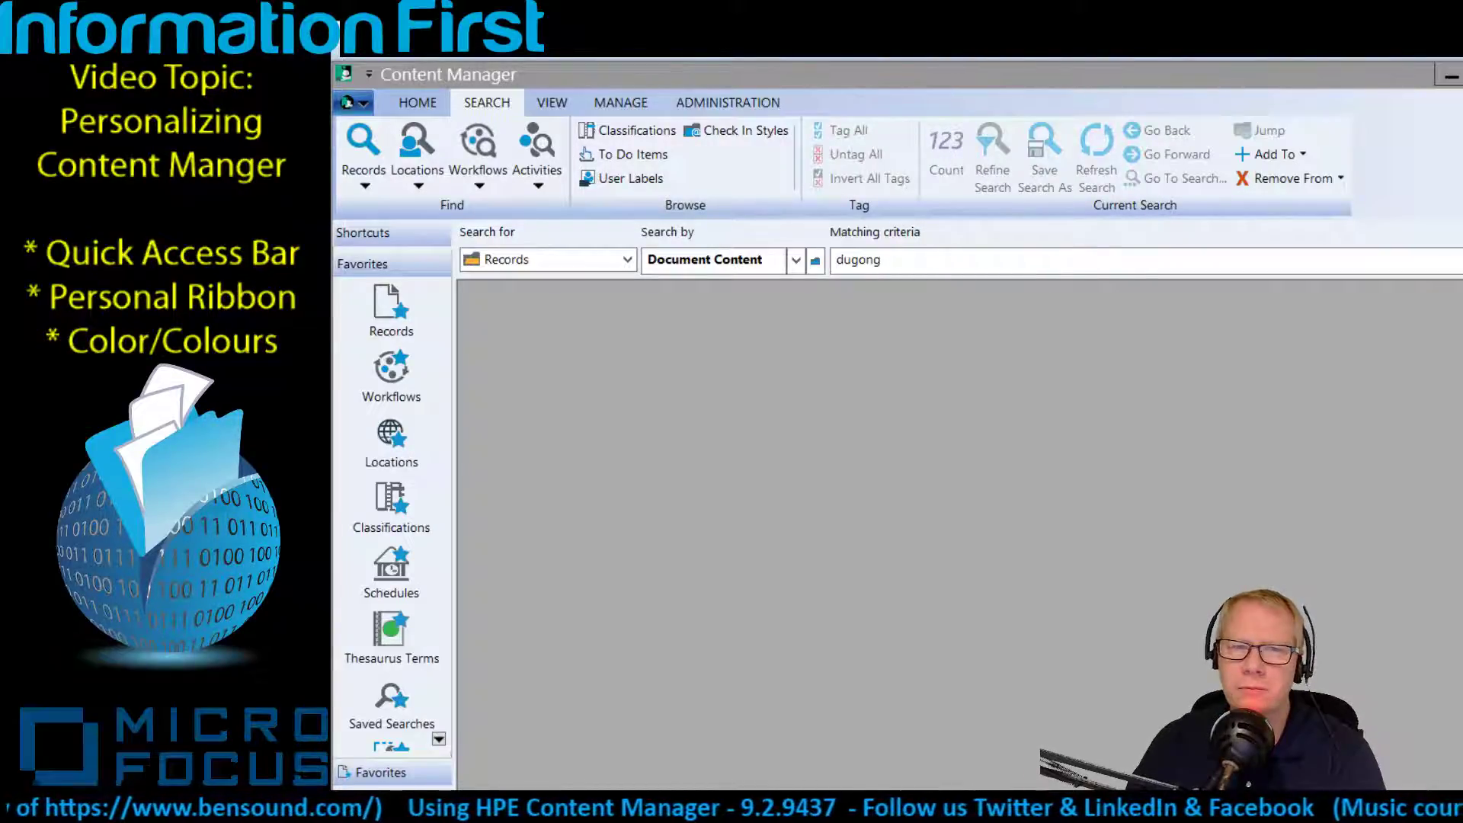
click(616, 103)
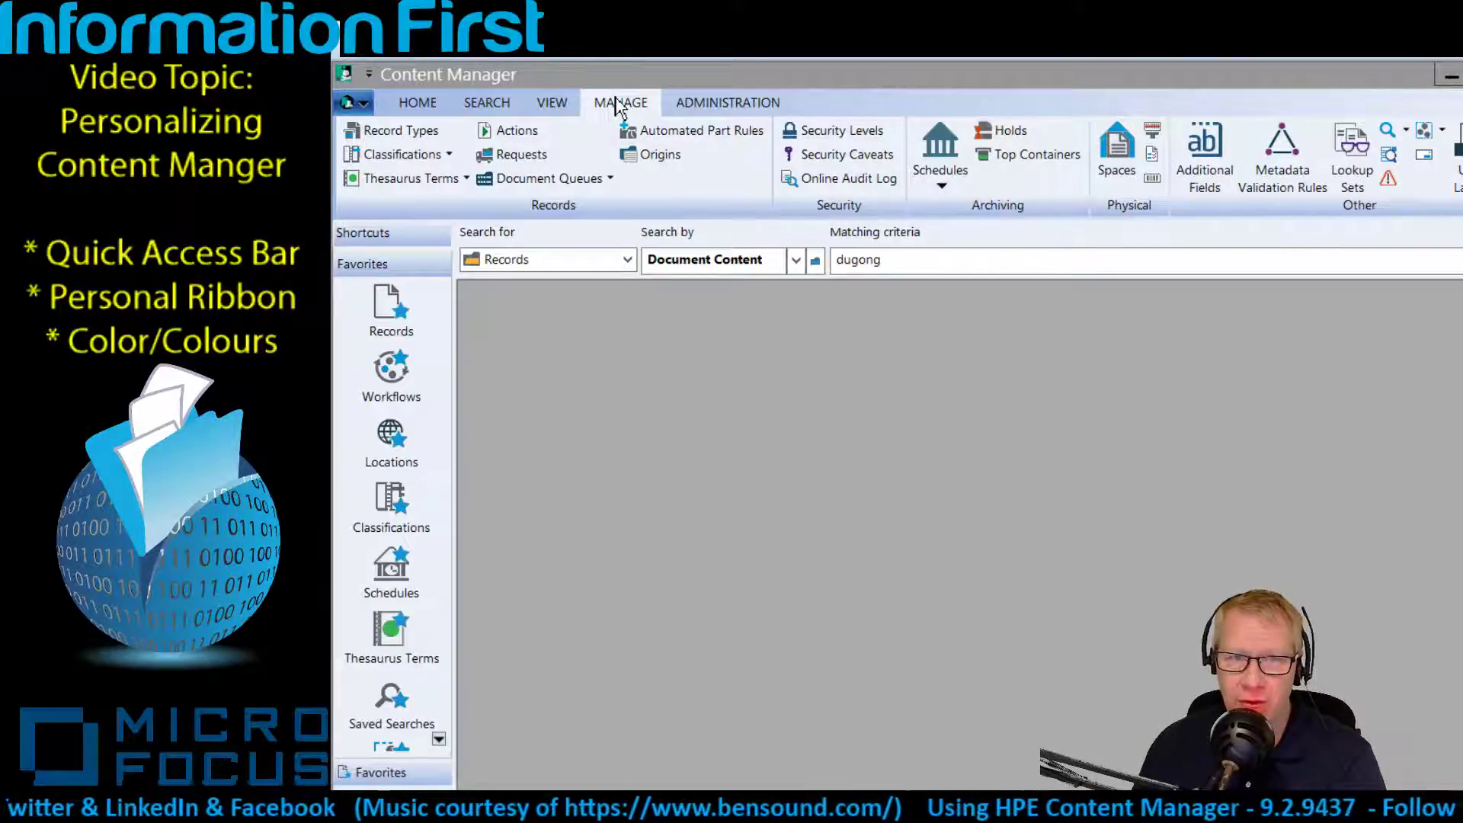
click(403, 107)
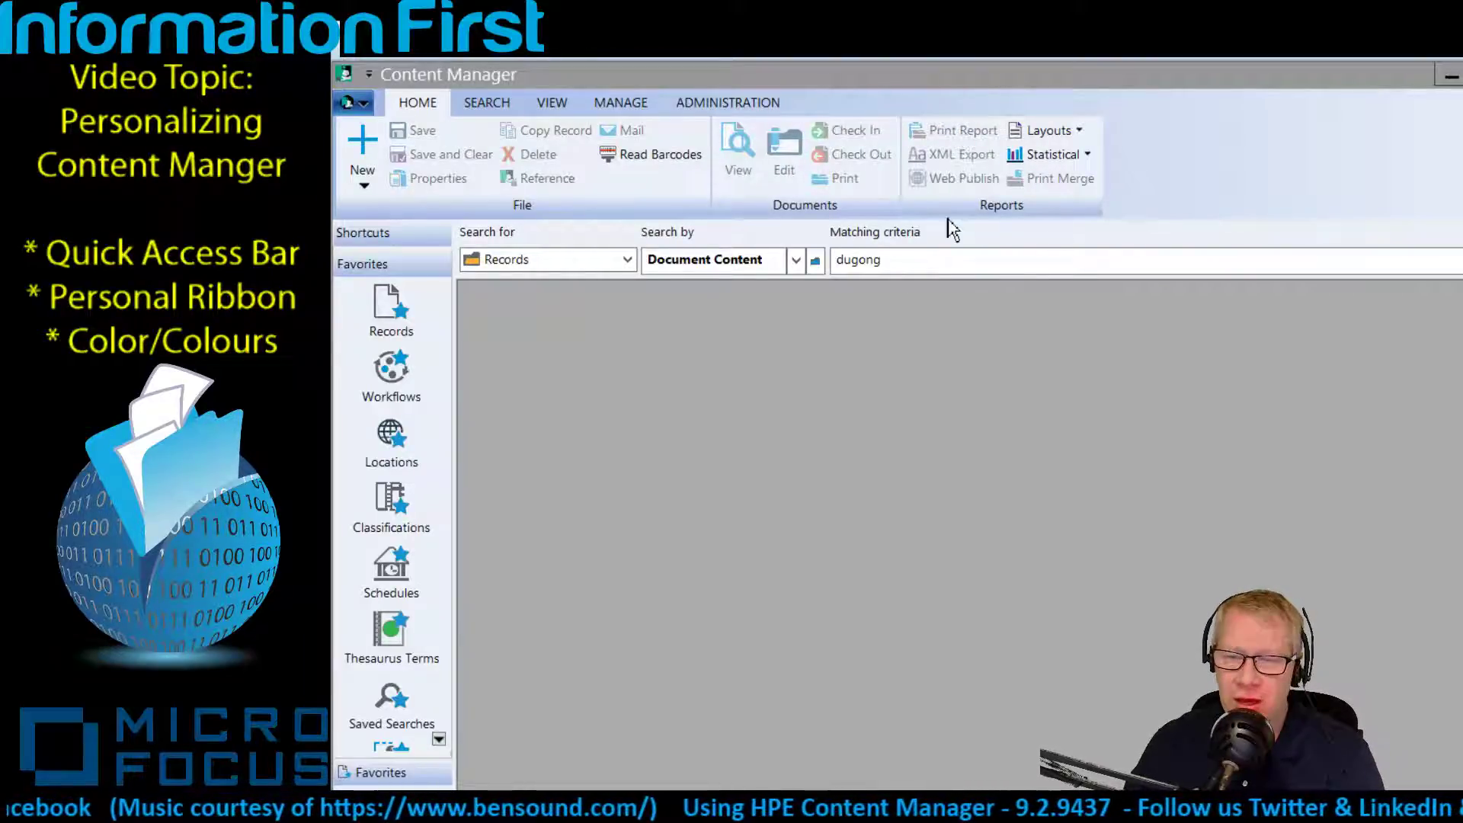
Open the ribbon customization and disable and re-enable the View tab
right_click(1259, 177)
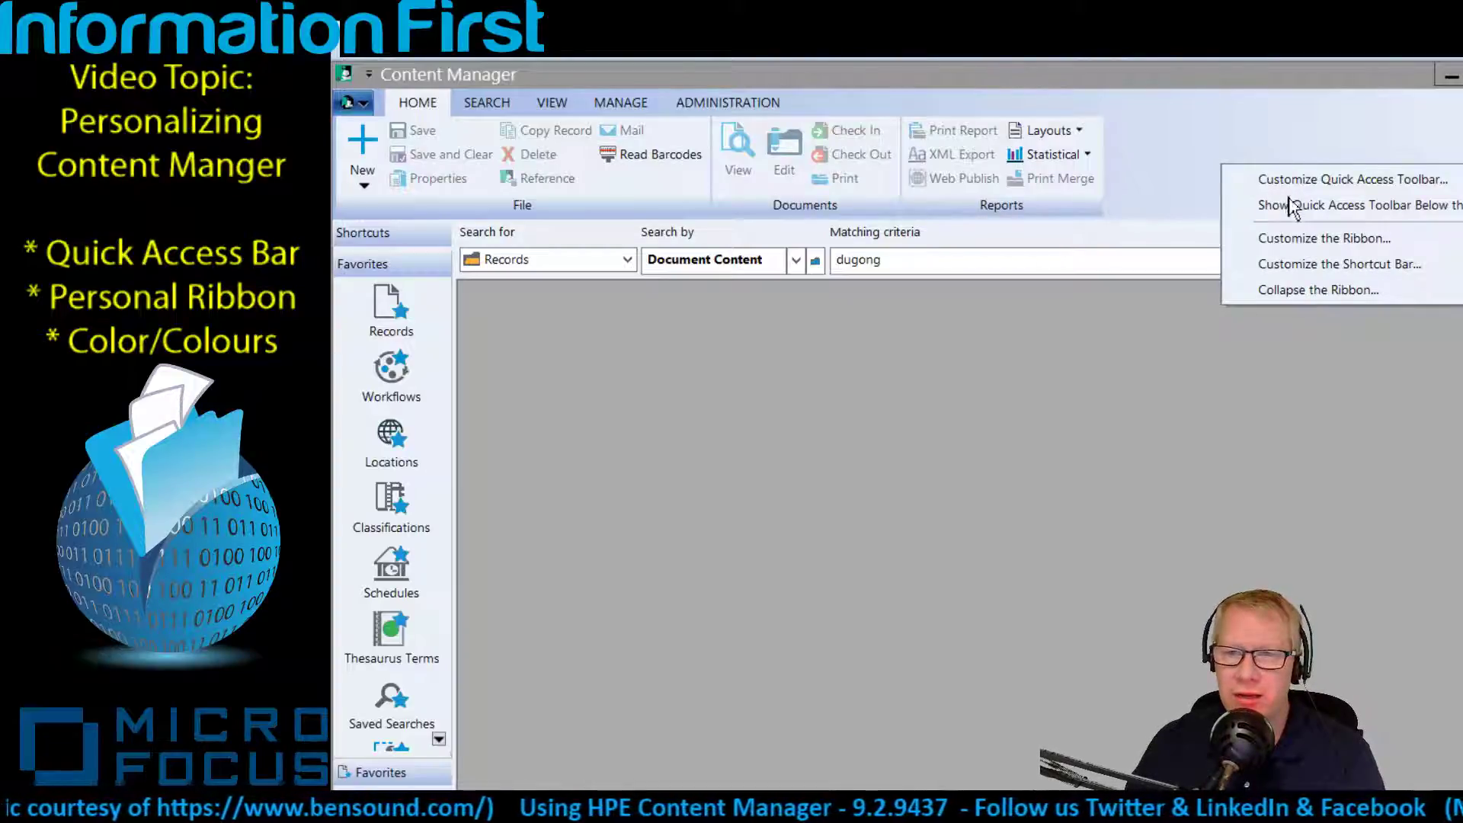
click(1312, 239)
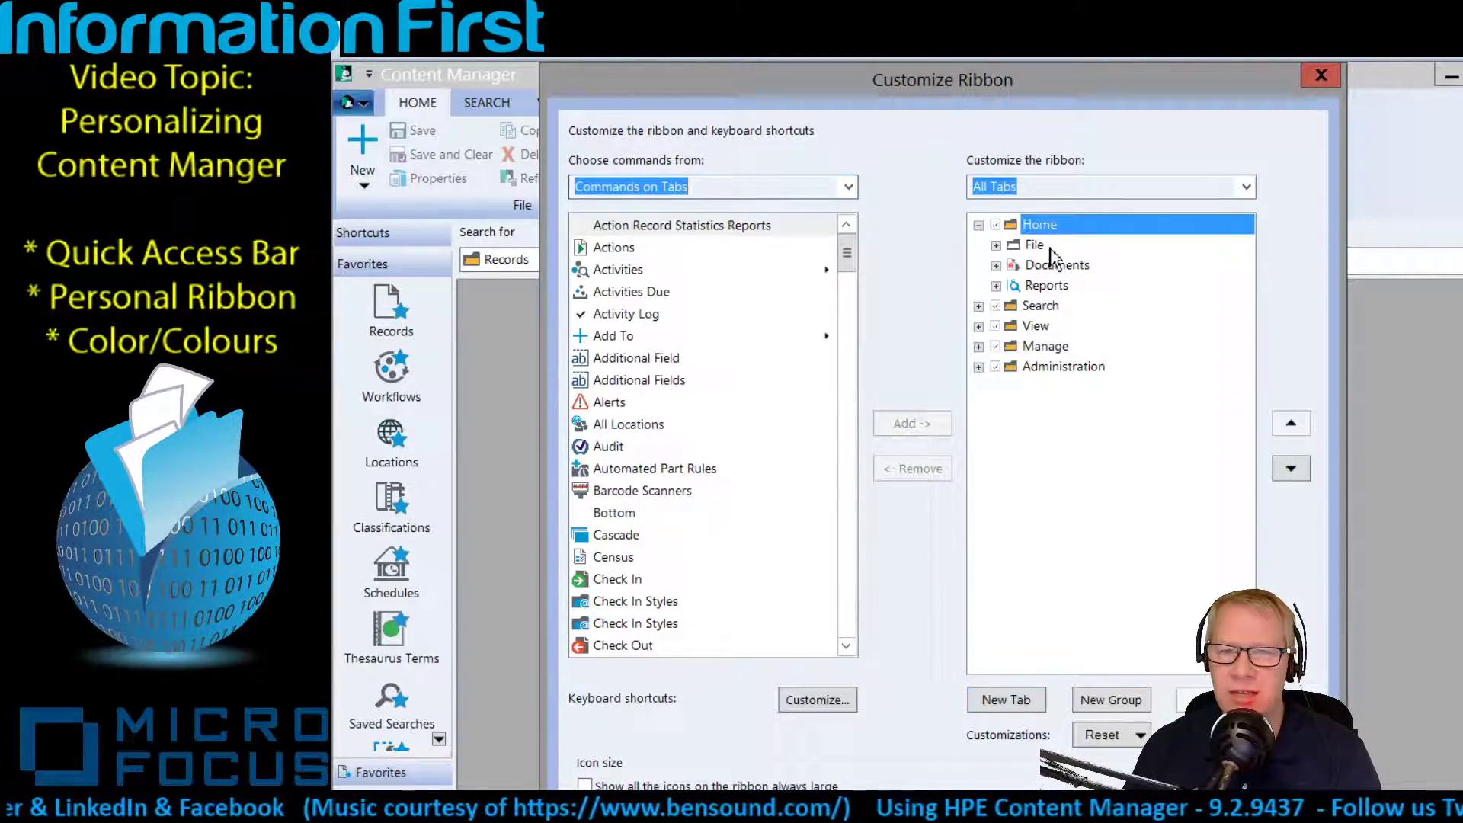
click(995, 326)
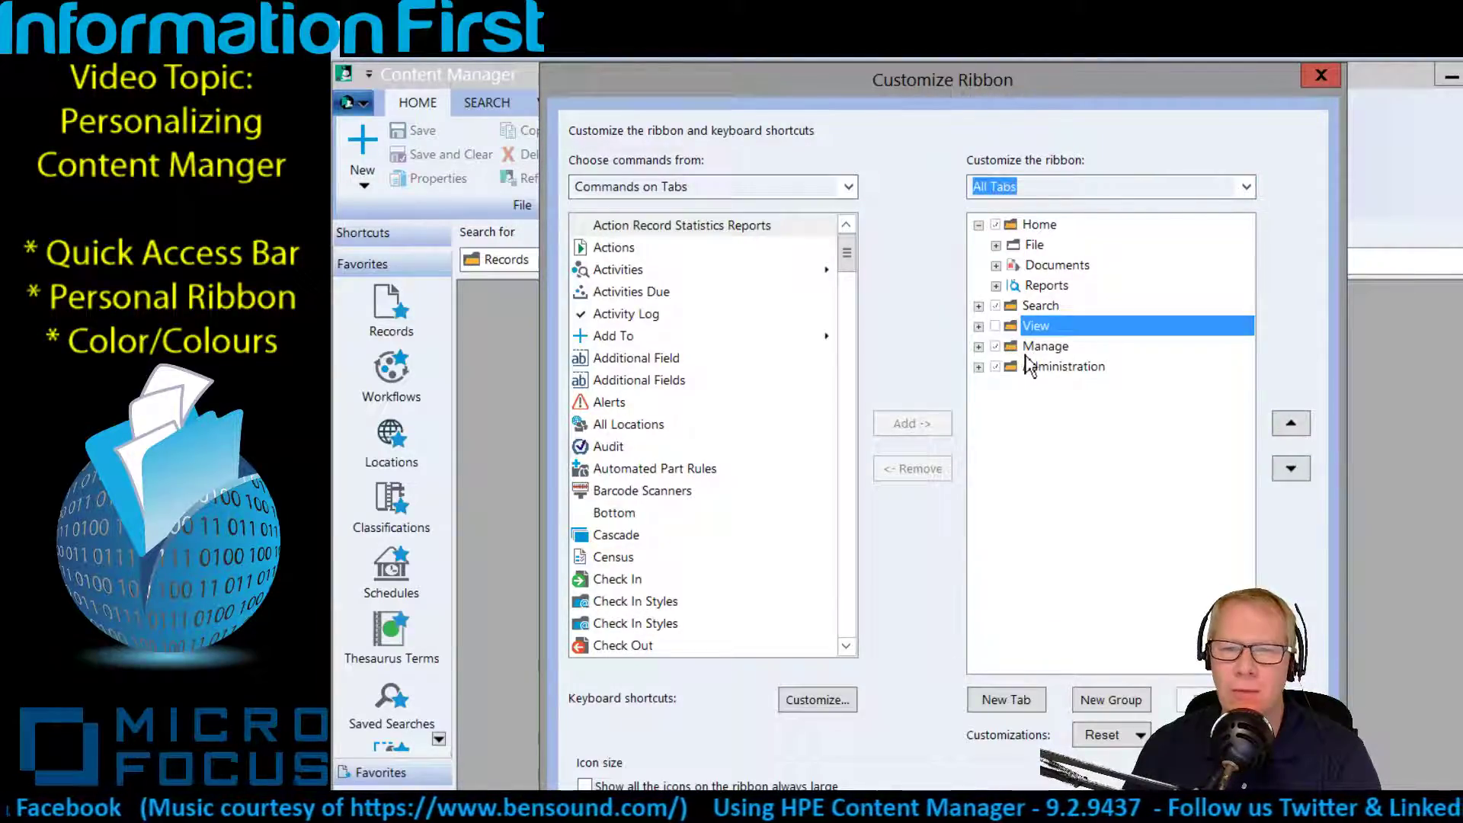
click(995, 326)
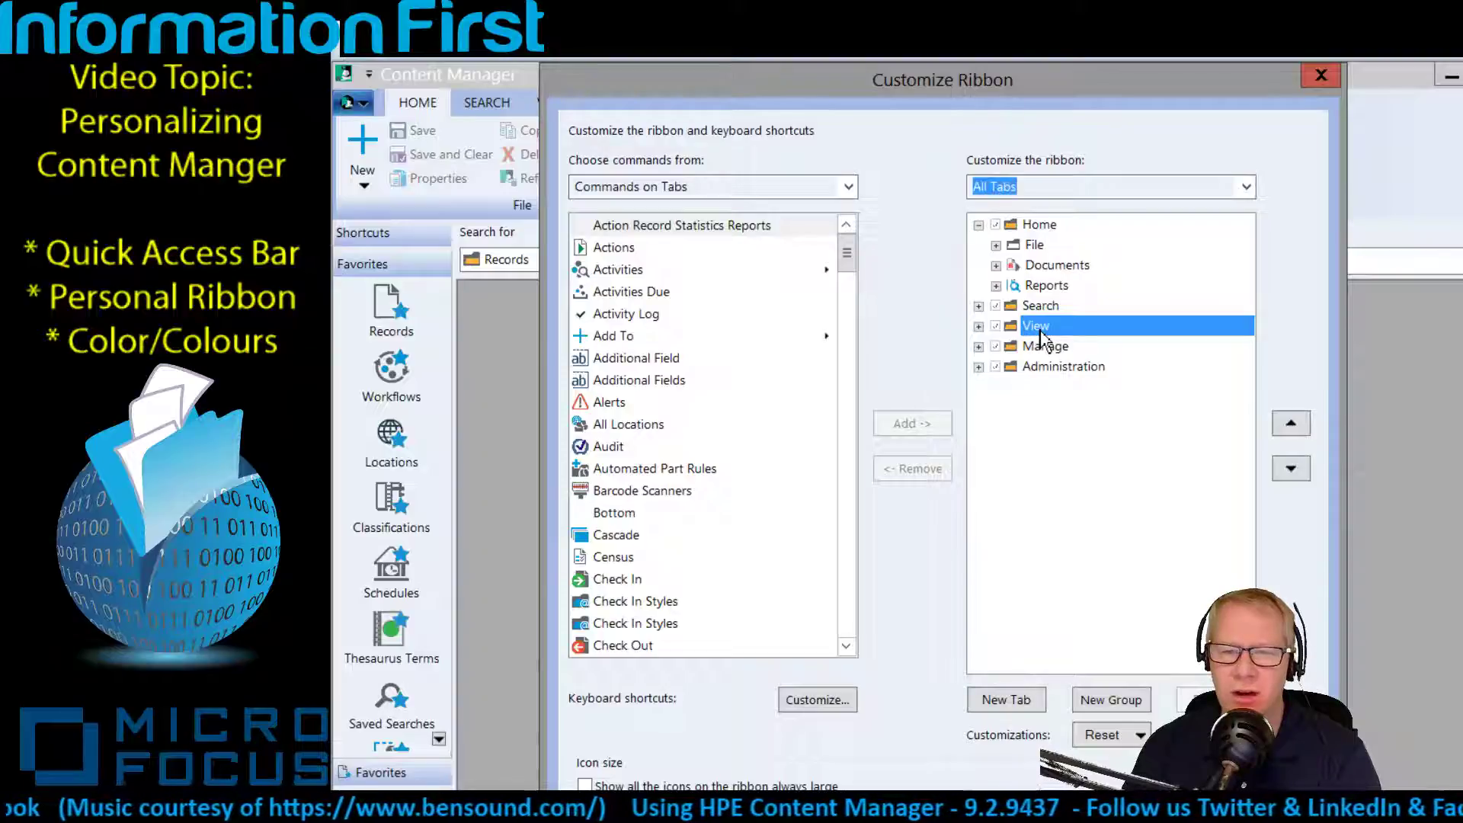
Add a custom ribbon tab directly below View and rename it MyRibbon
click(1008, 701)
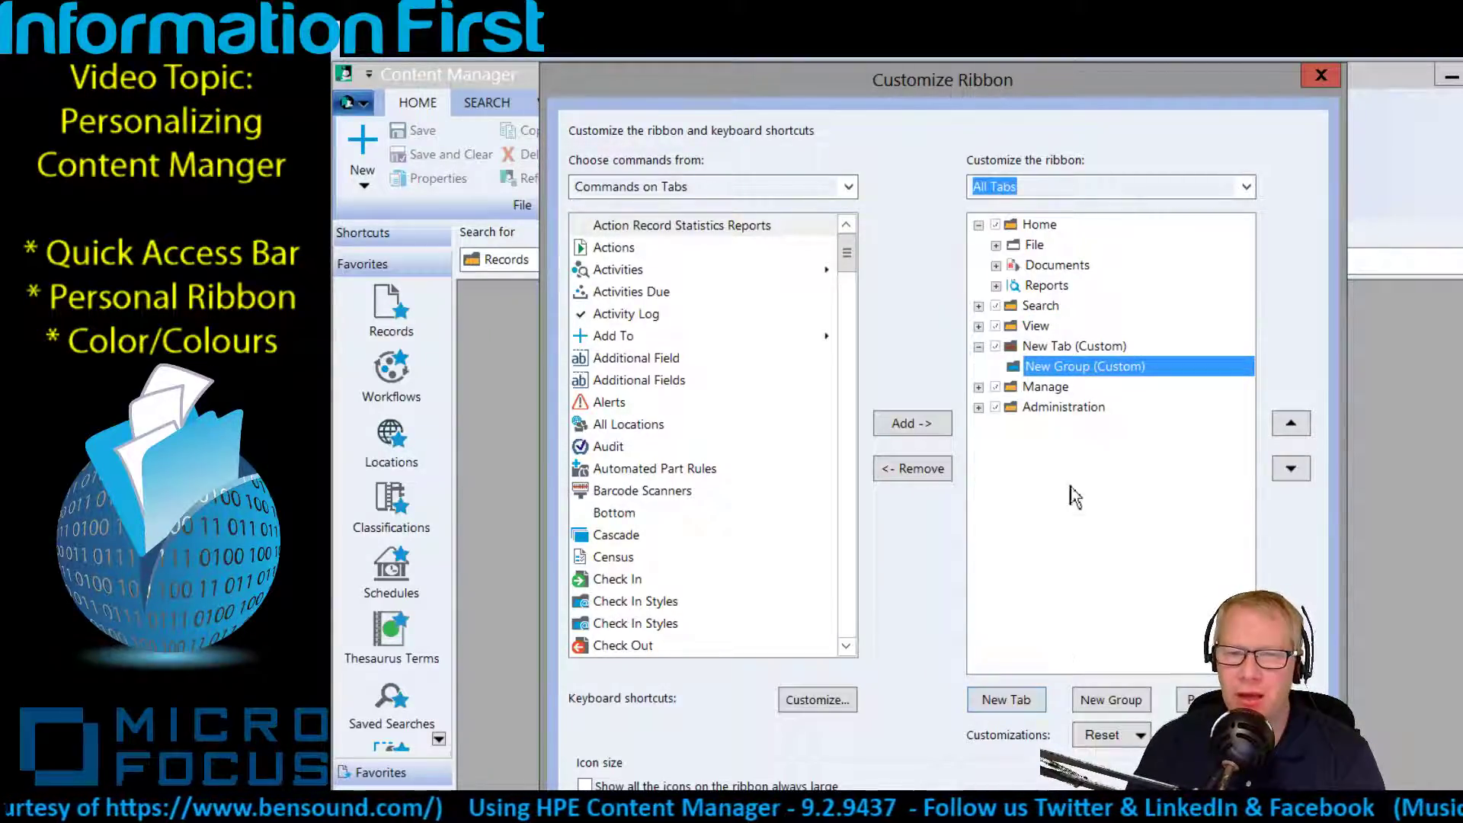
click(1042, 351)
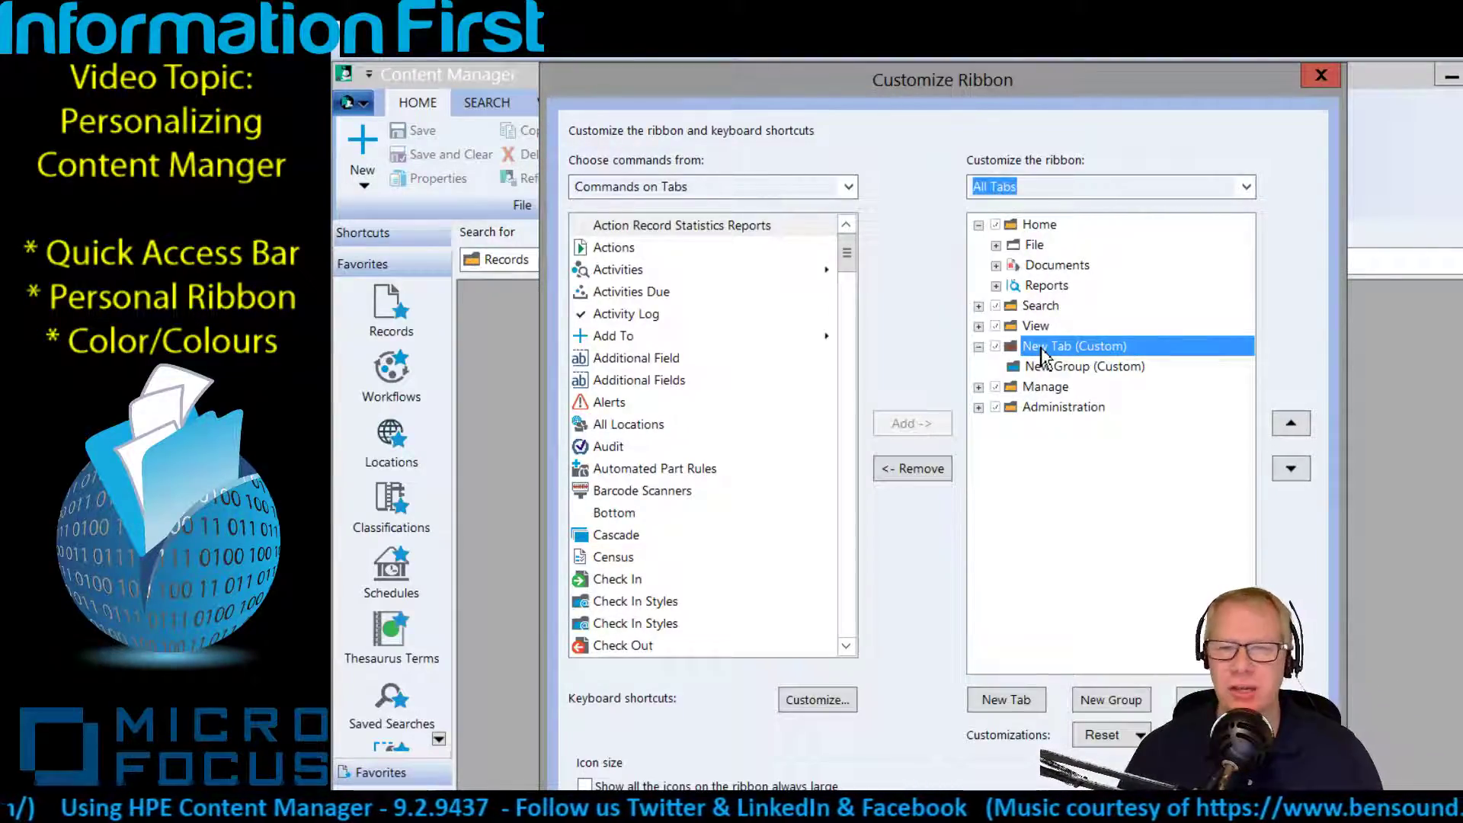
click(1200, 699)
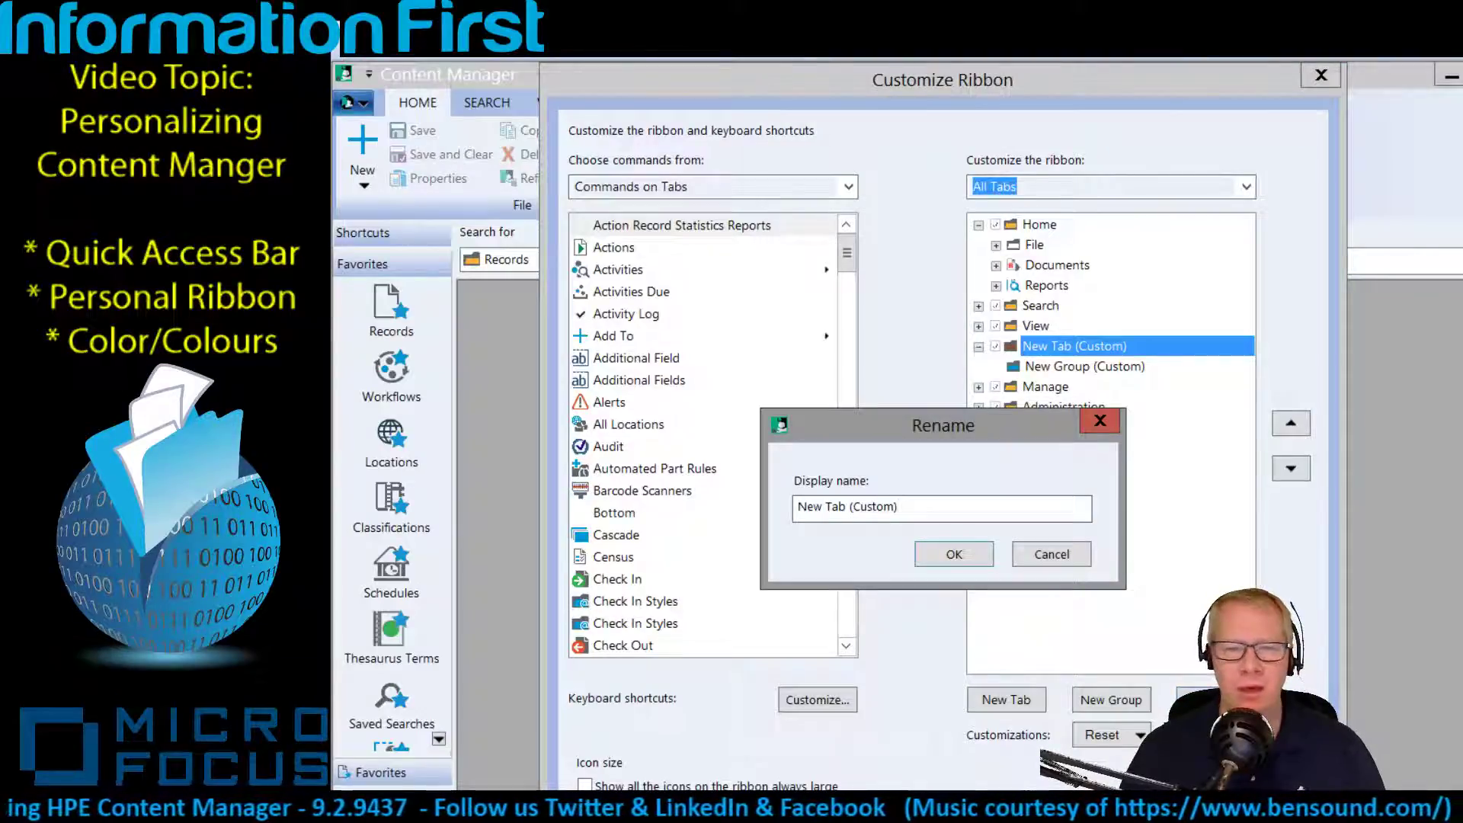
key(BackSpace)
key(BackSpace)
key(BackSpace)
key(BackSpace)
key(BackSpace)
key(BackSpace)
key(BackSpace)
key(BackSpace)
key(BackSpace)
key(BackSpace)
key(BackSpace)
key(BackSpace)
key(BackSpace)
key(BackSpace)
key(BackSpace)
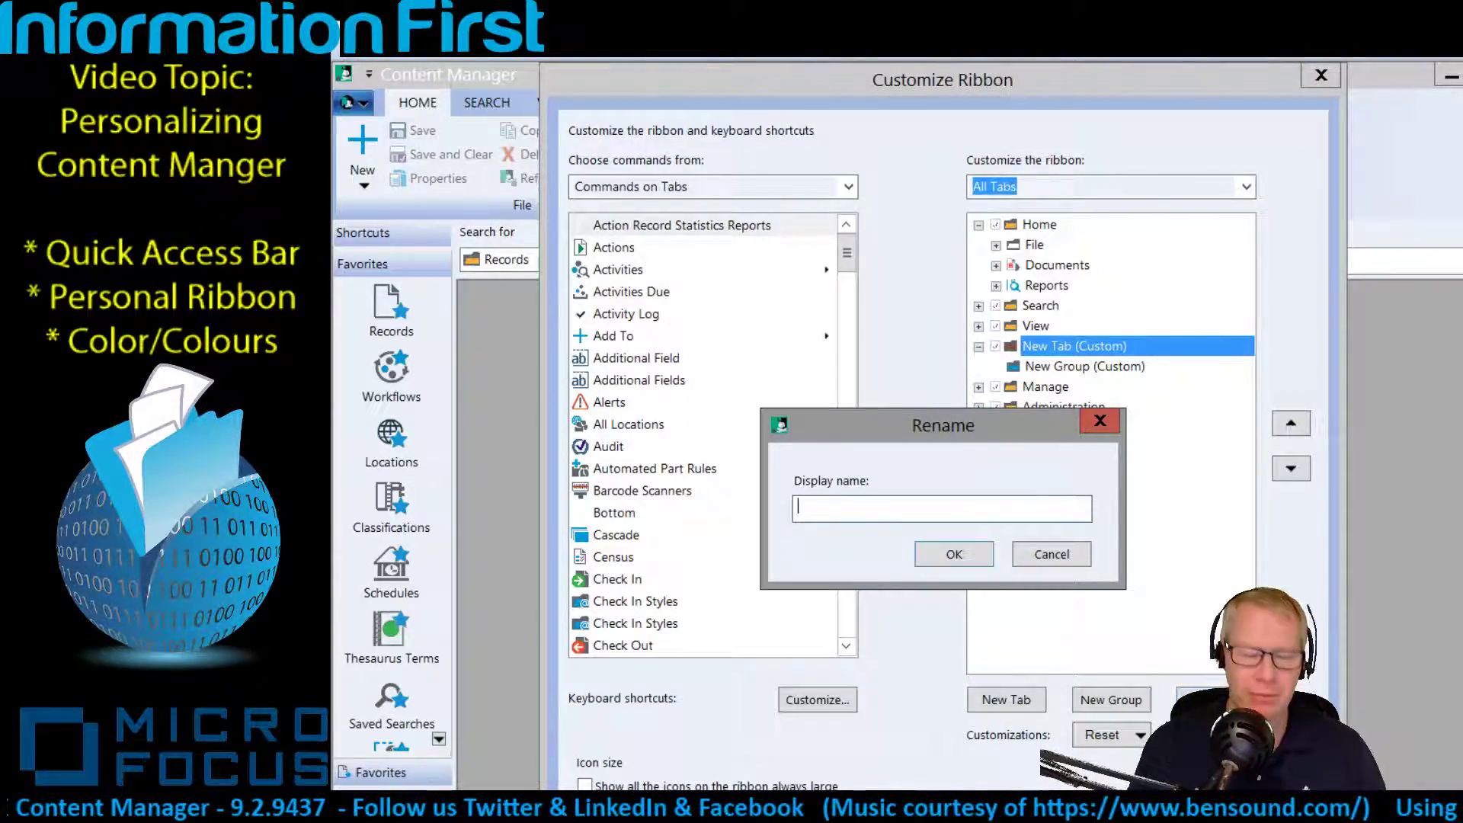
text(M)
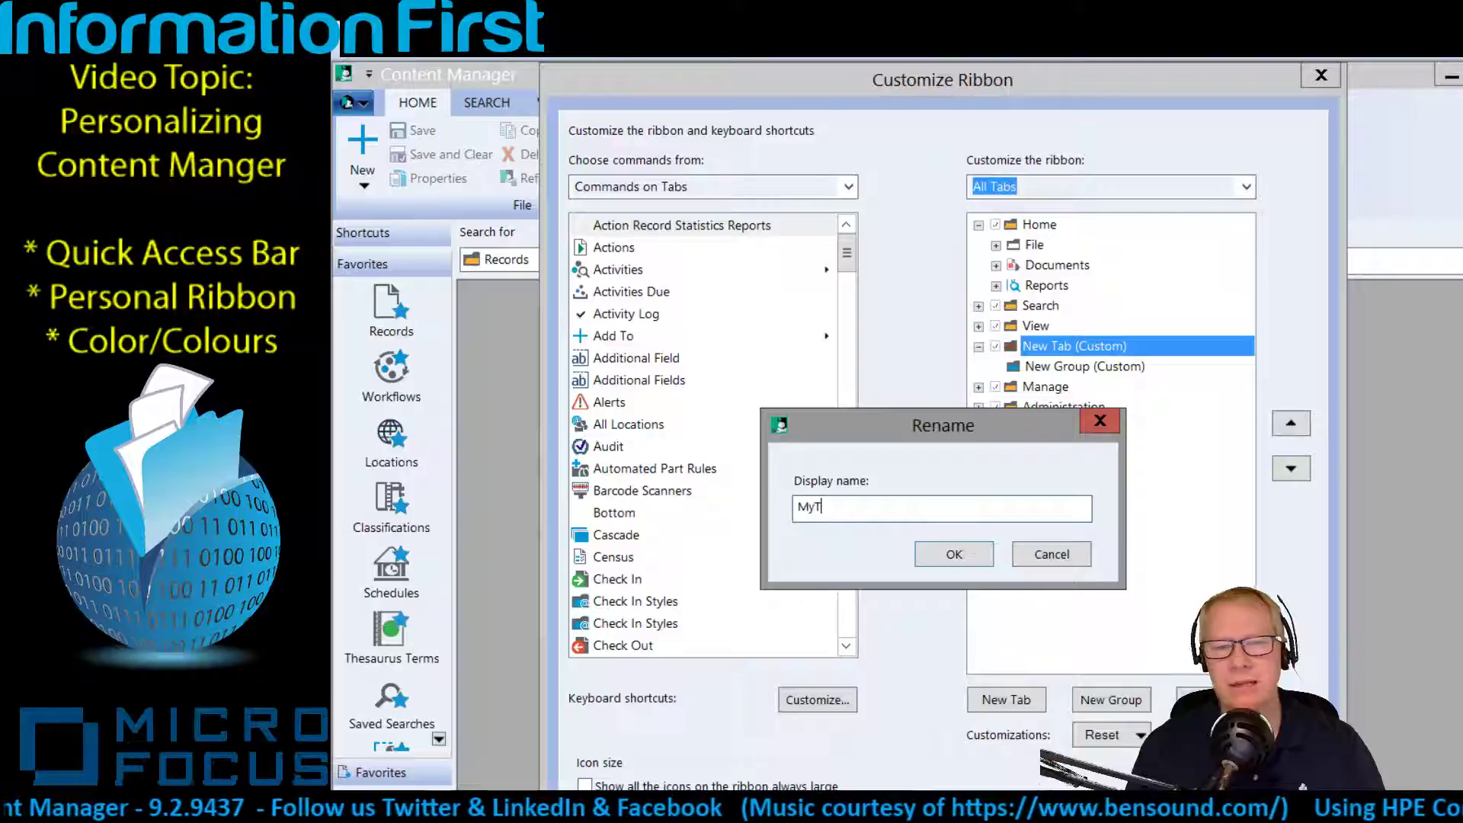
text(yRibbon)
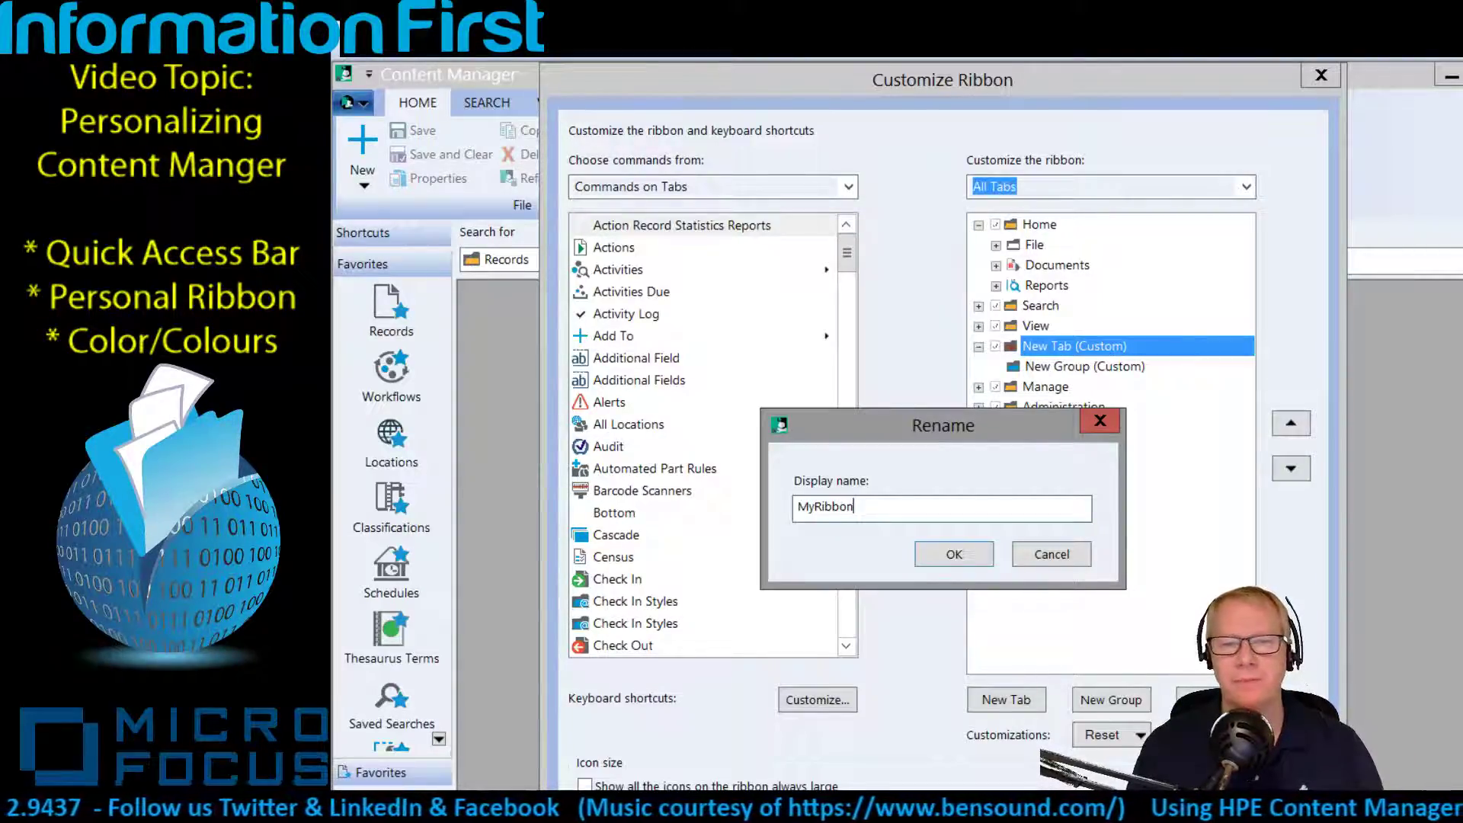
click(987, 557)
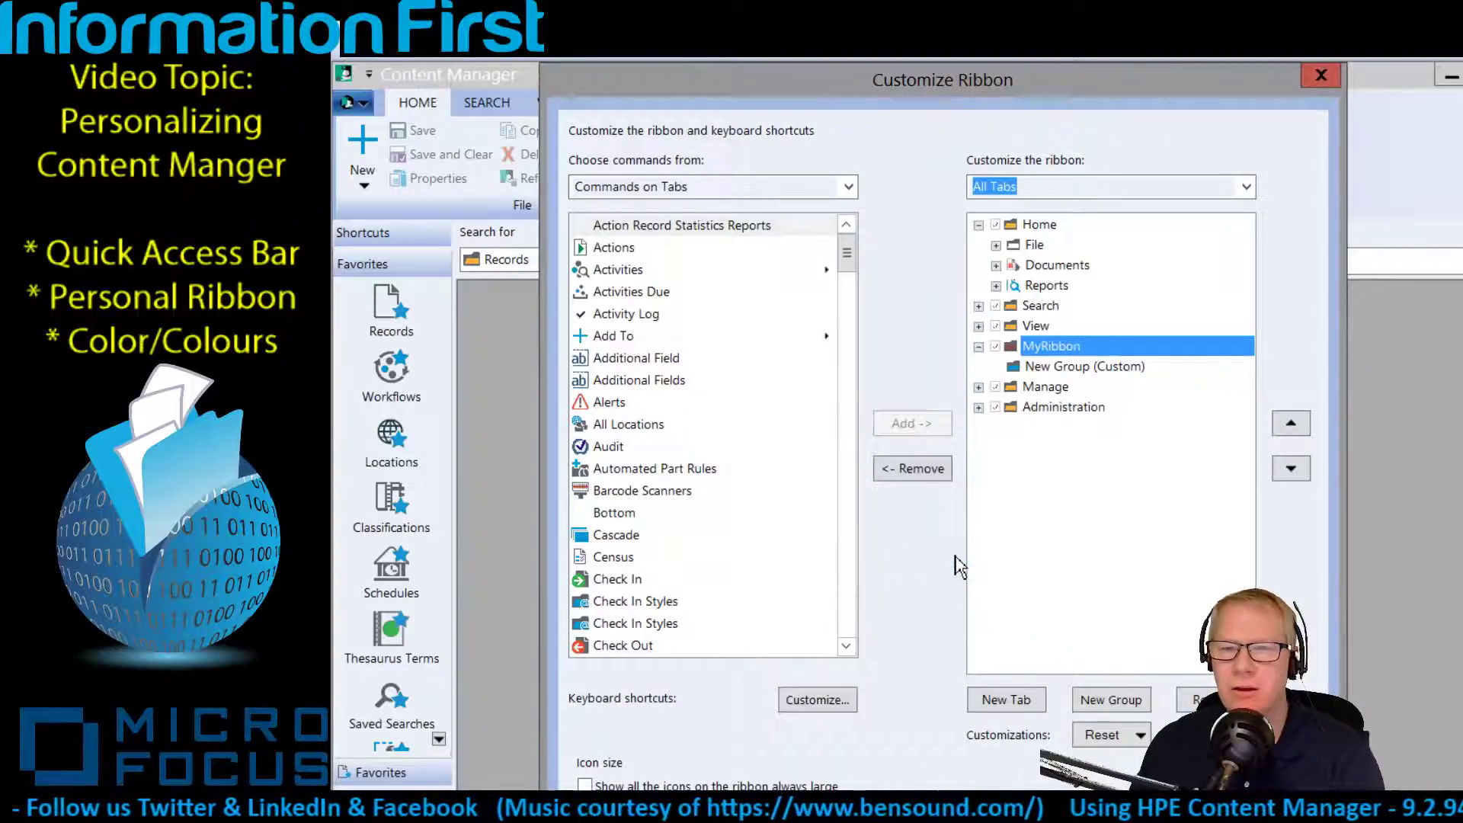
Rename the new custom group under MyRibbon as Search
click(1050, 372)
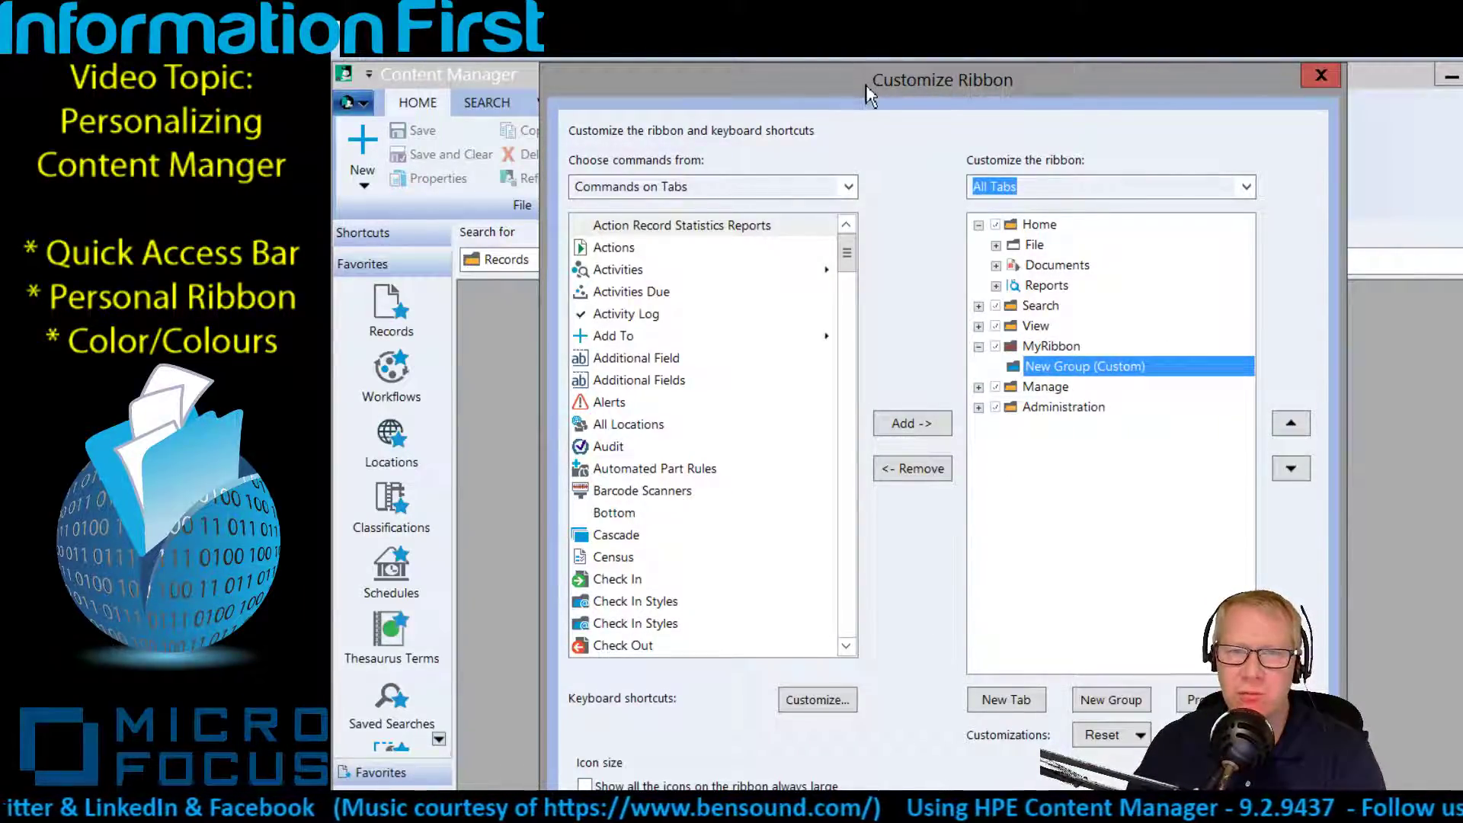
drag(866, 85, 1057, 93)
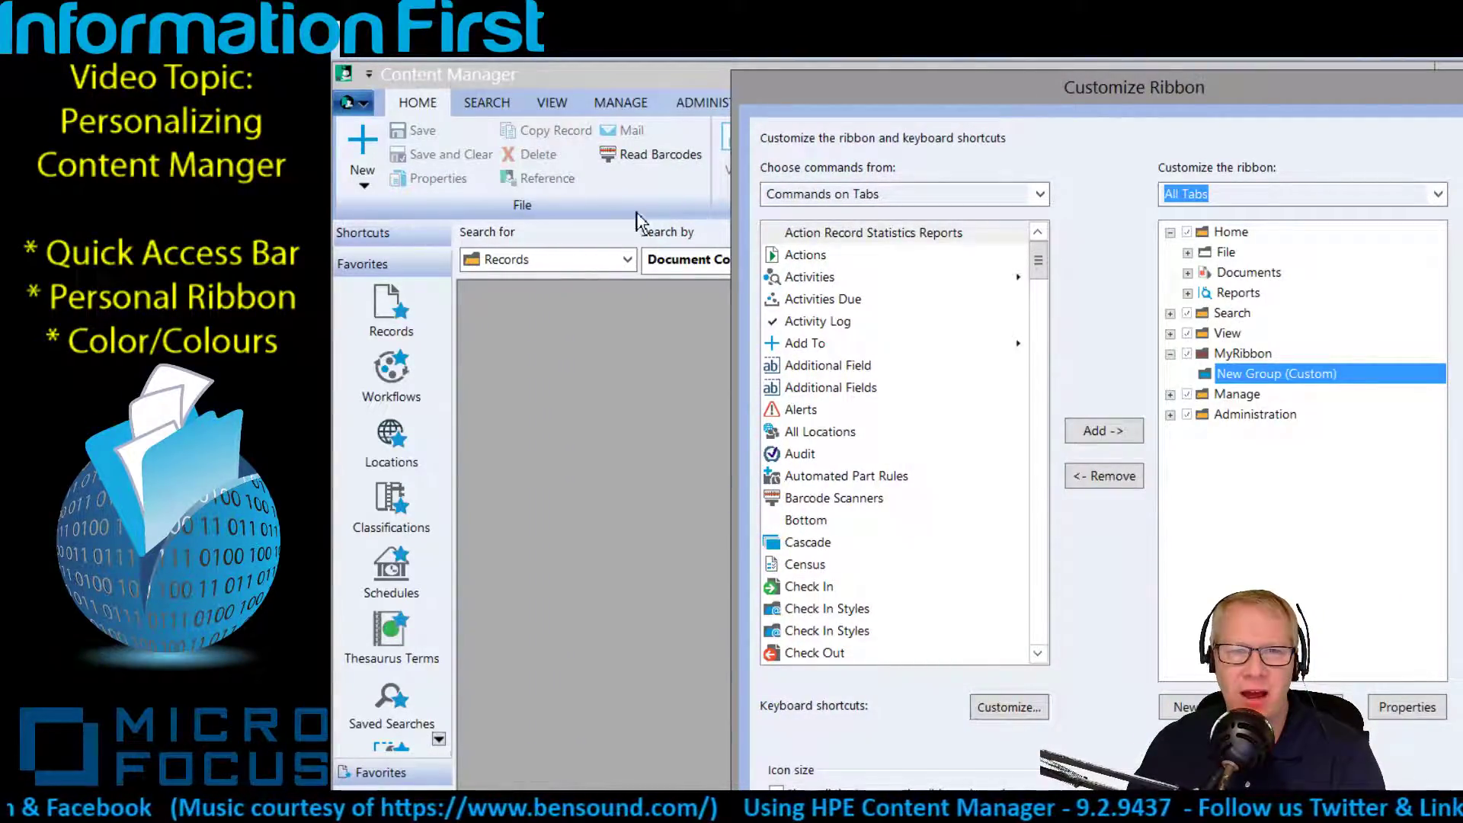
drag(895, 91, 793, 287)
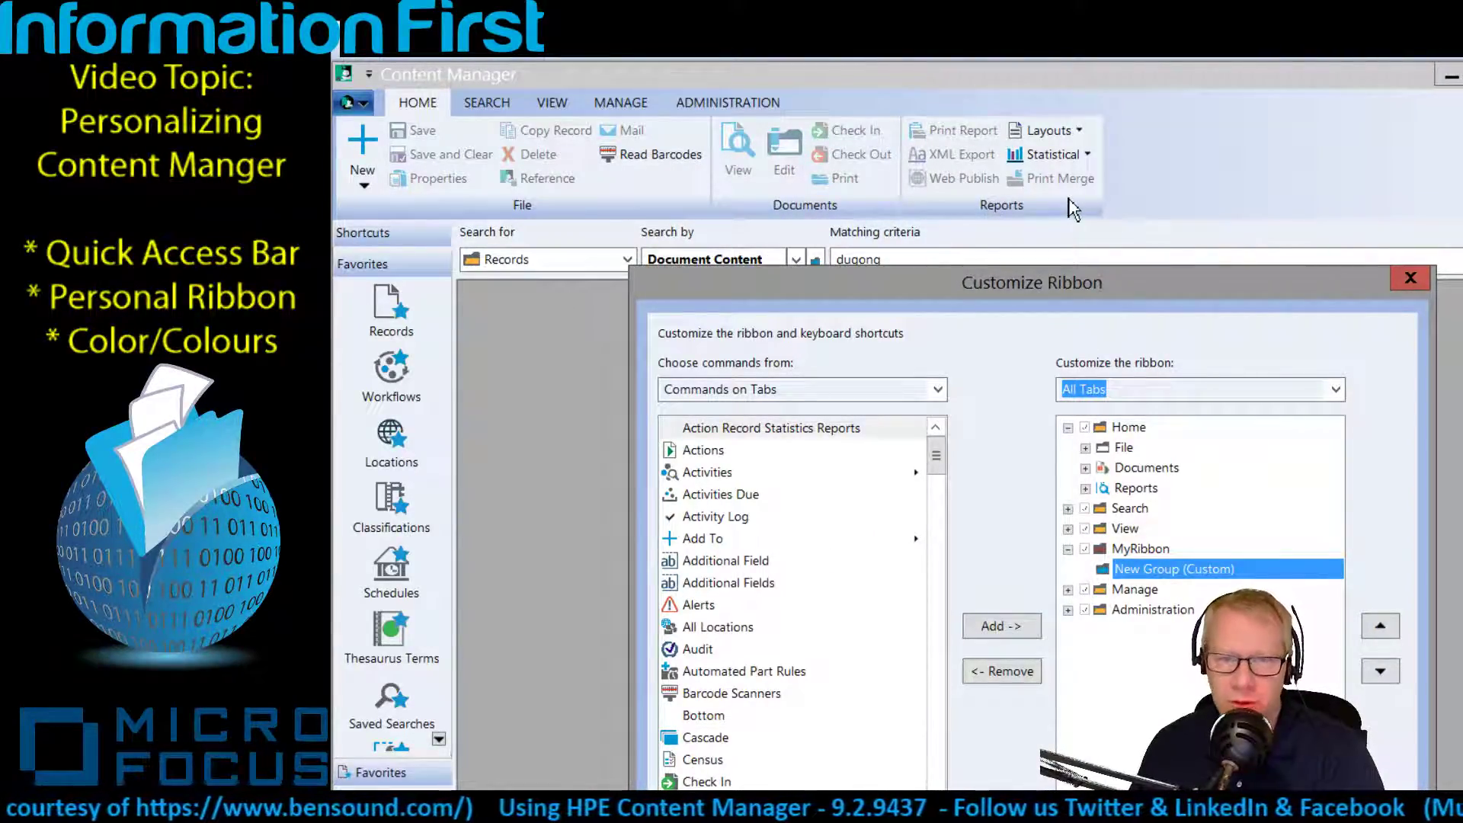
drag(1100, 287, 1090, 94)
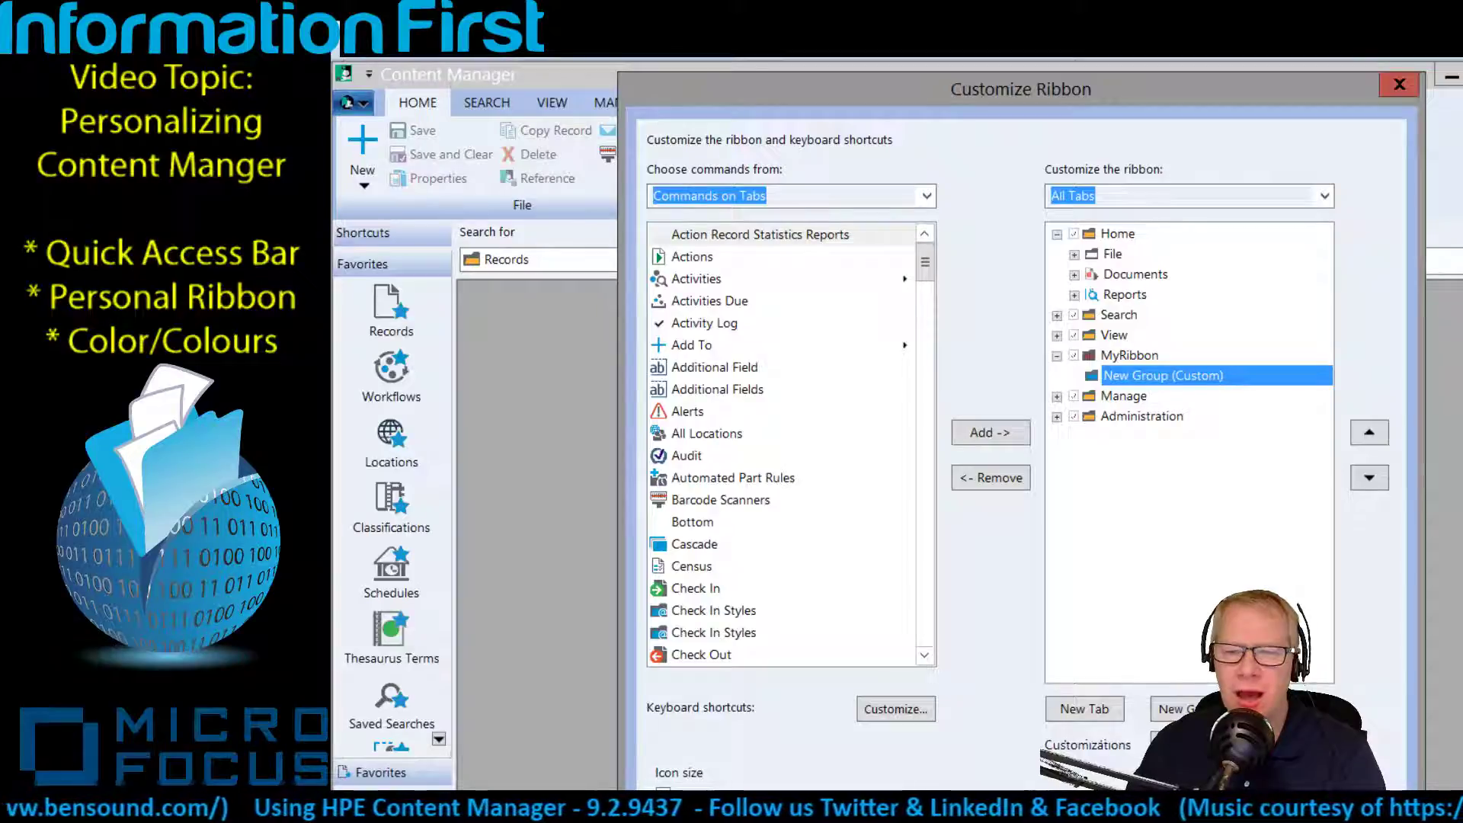
click(1288, 709)
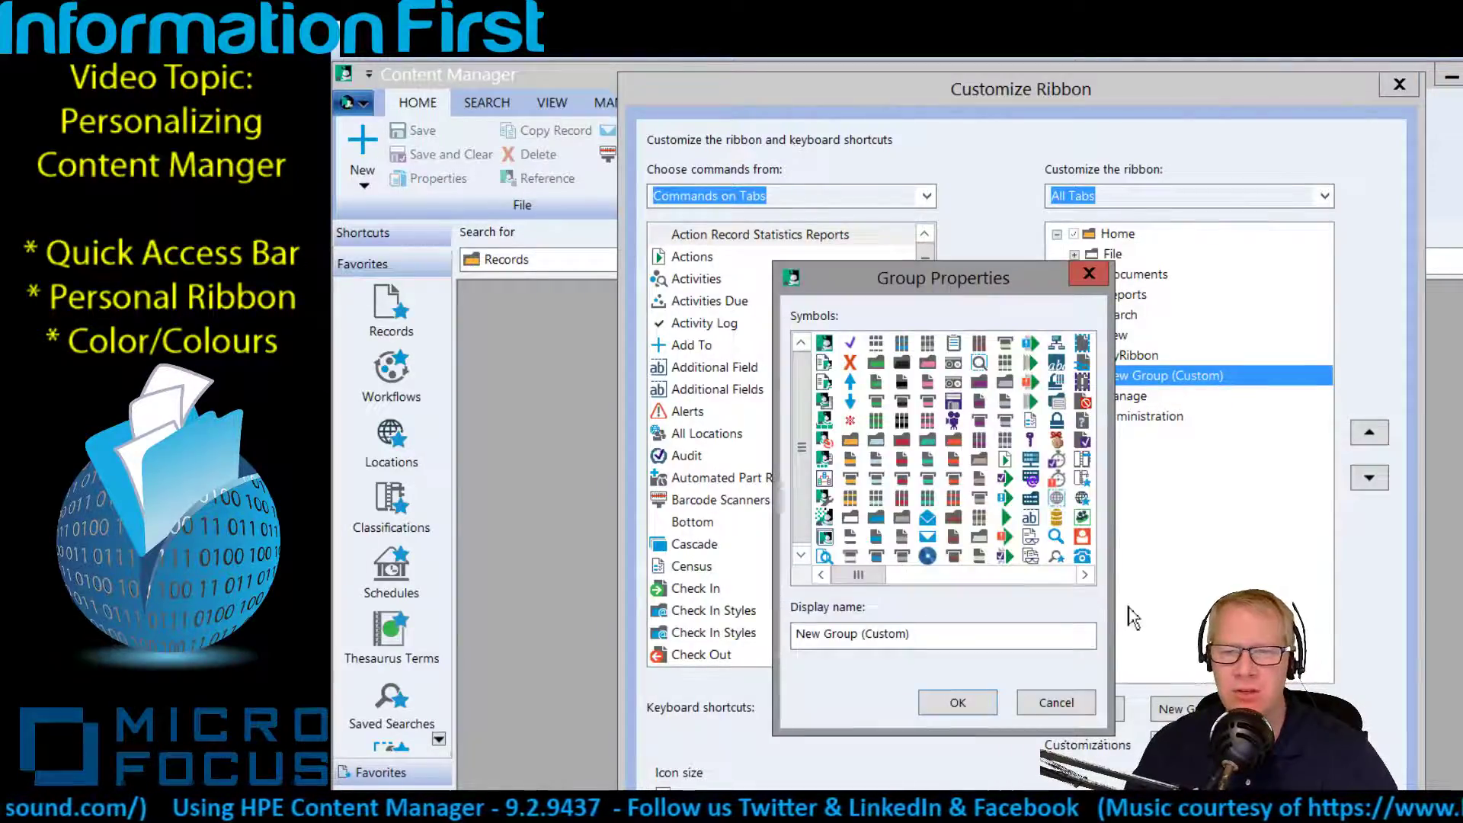
drag(942, 634, 792, 639)
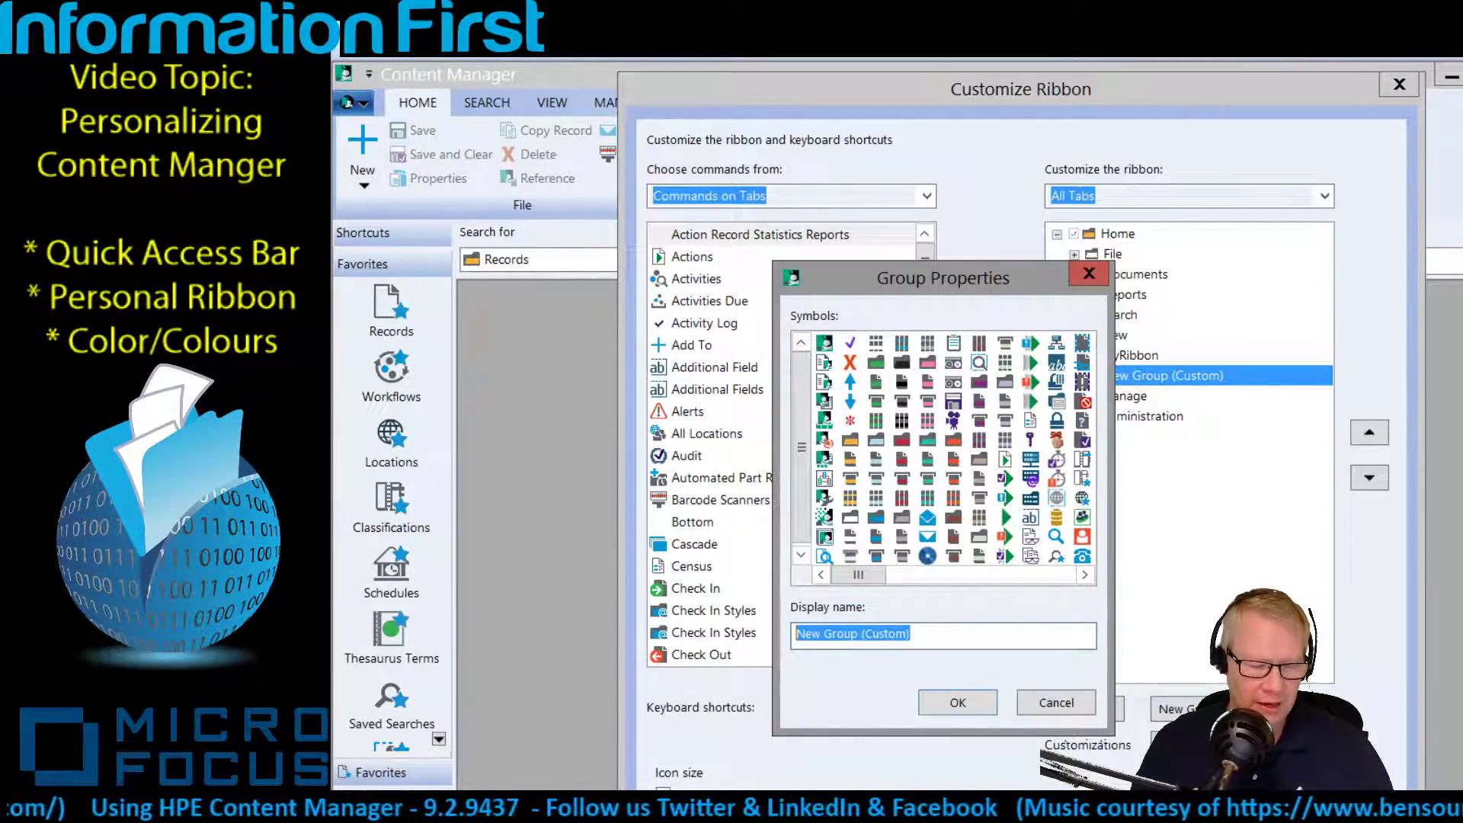
text(Search)
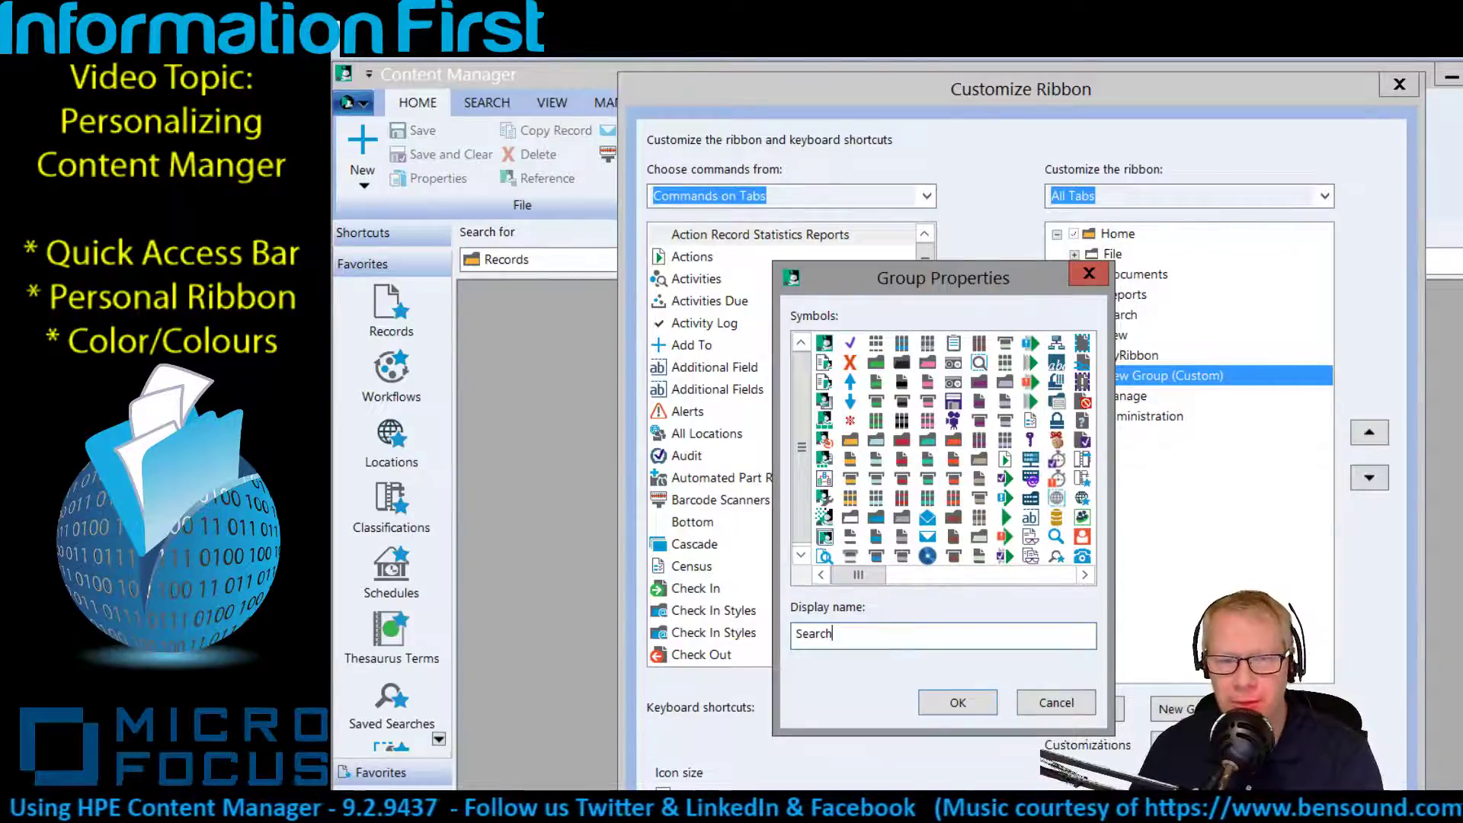
click(977, 706)
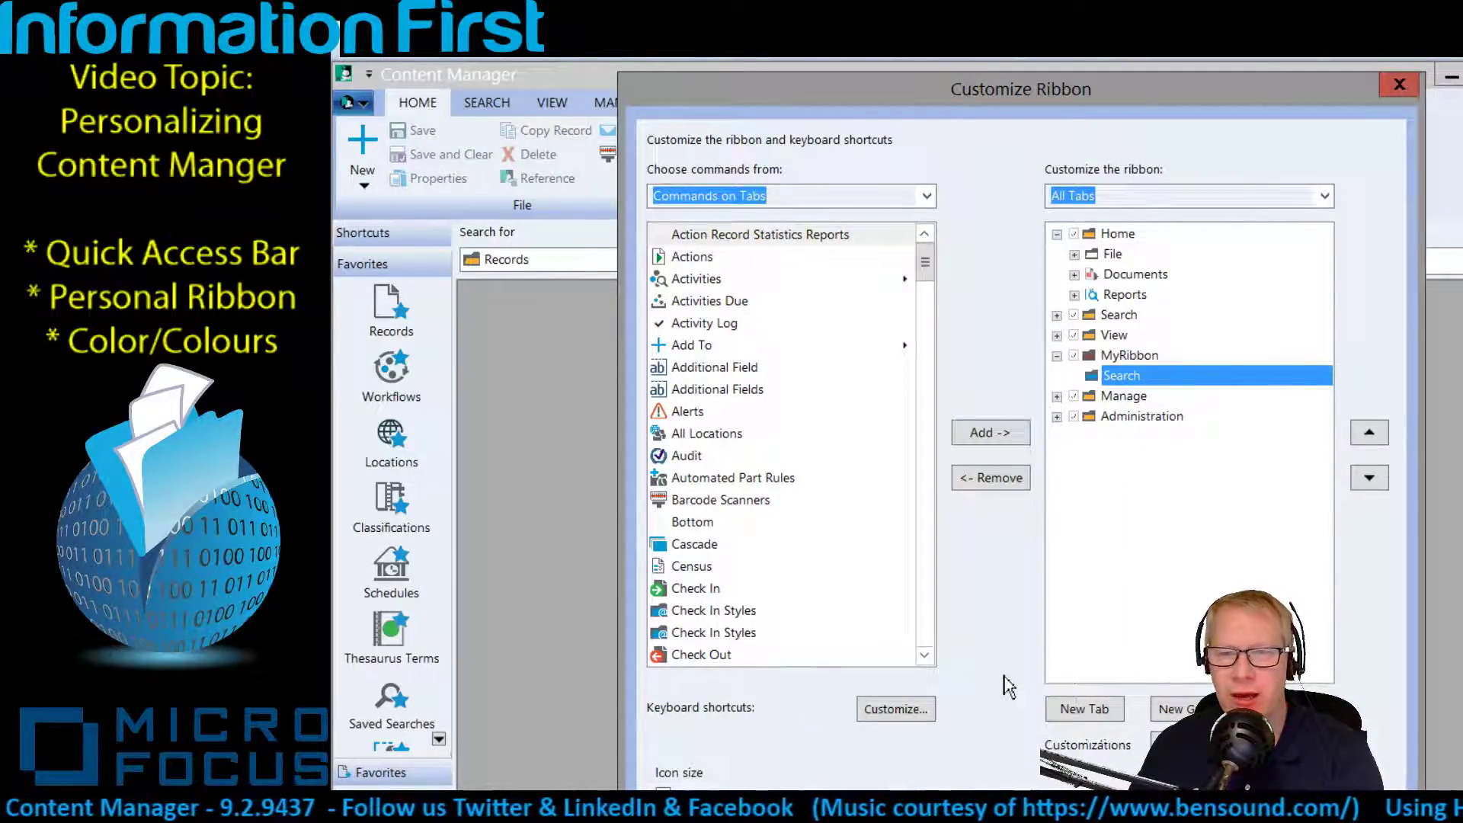
Add a second group to the MyRibbon tab and name it Record
click(1129, 356)
click(1170, 711)
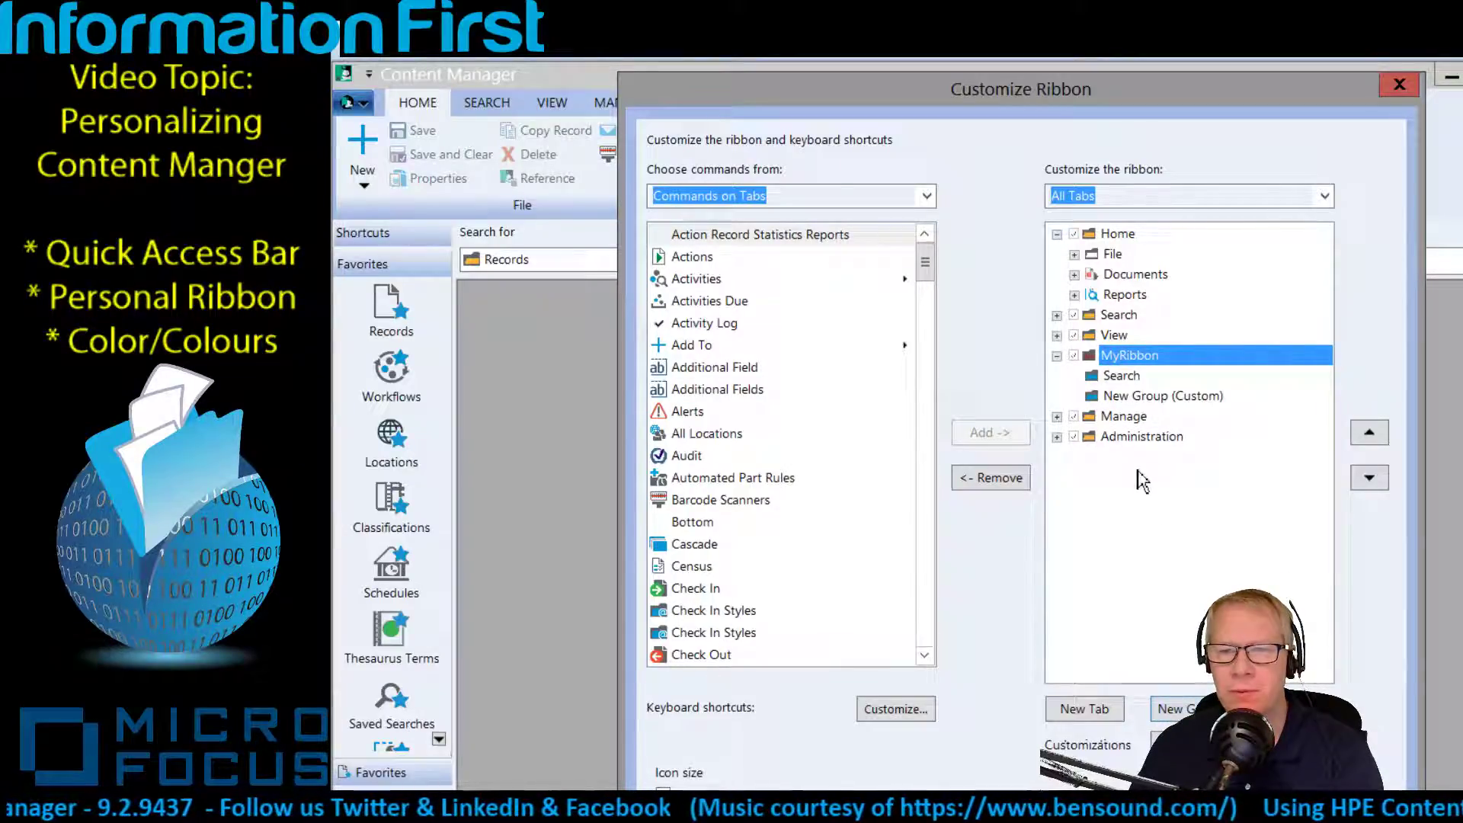
click(1134, 396)
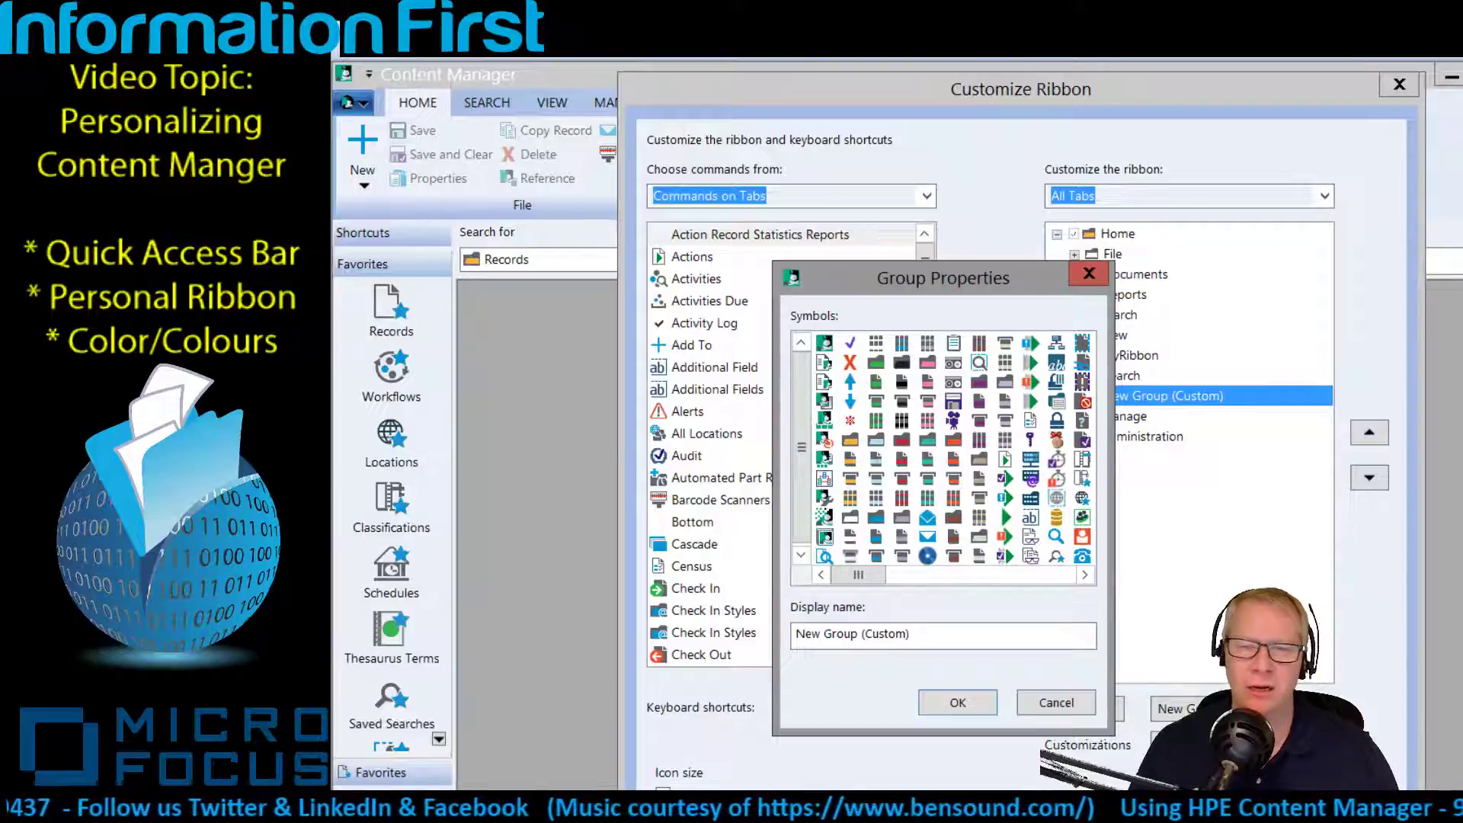
triple_click(1078, 634)
text(Record)
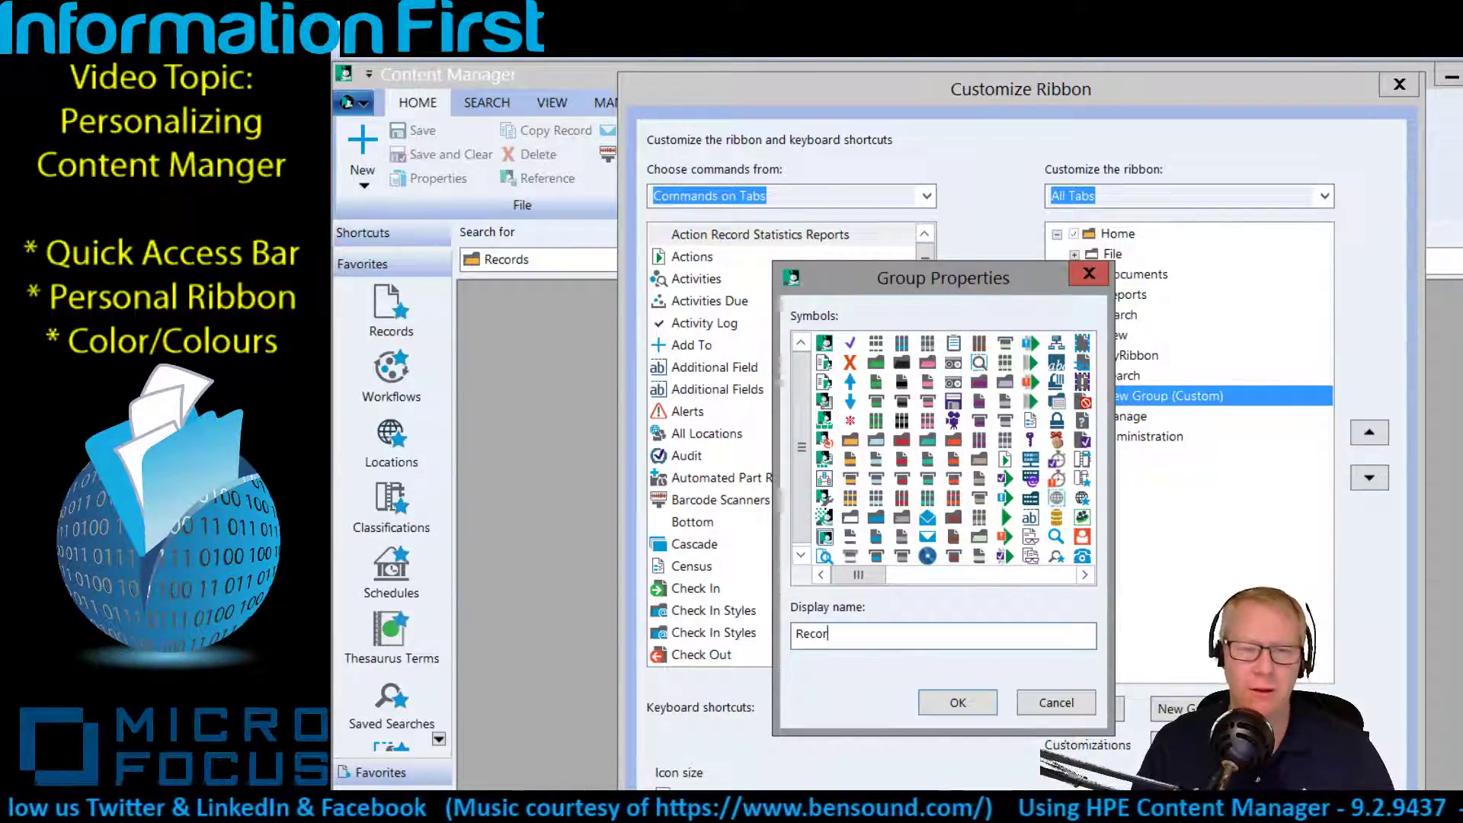
click(936, 706)
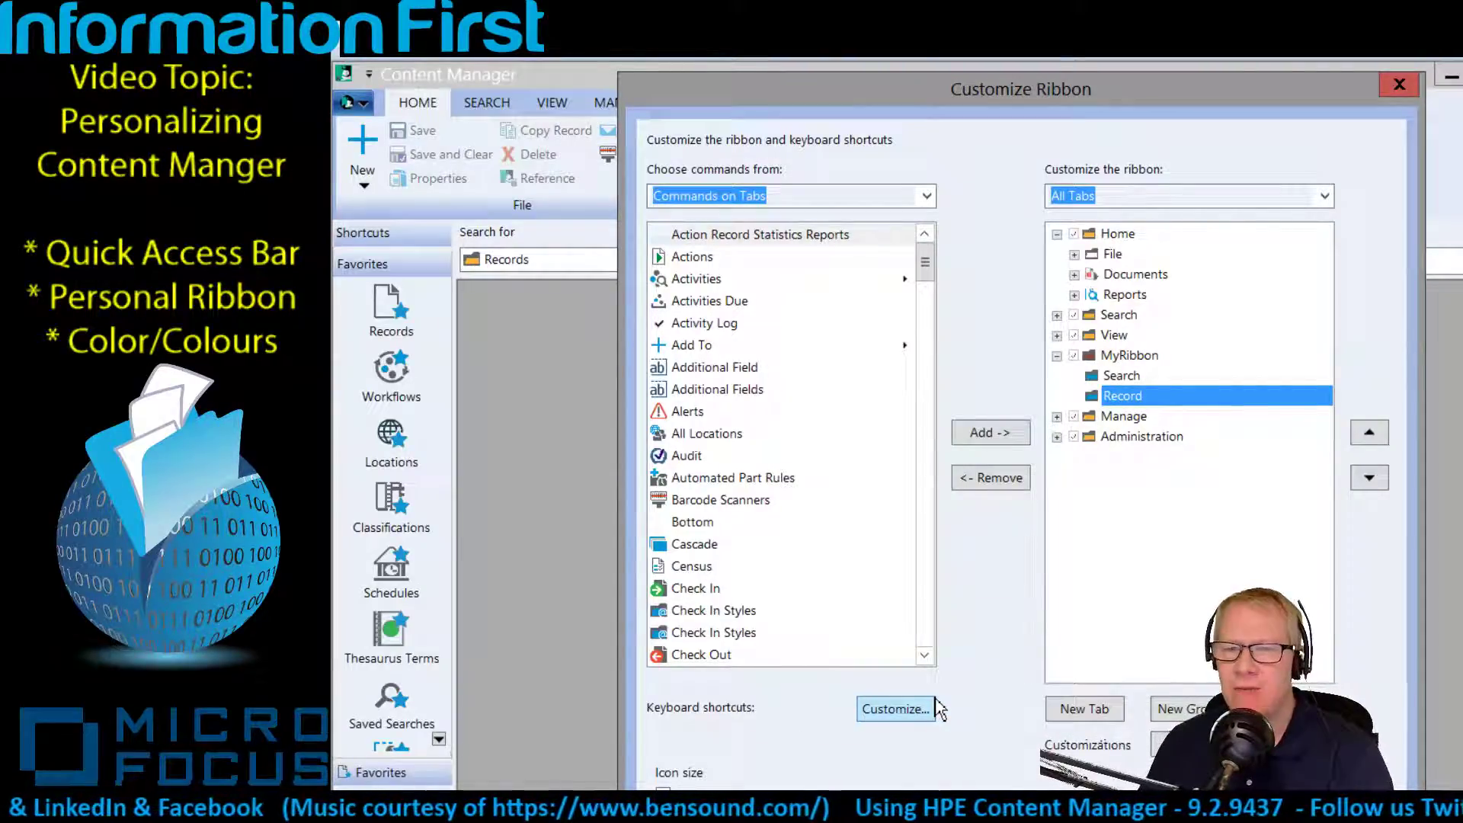
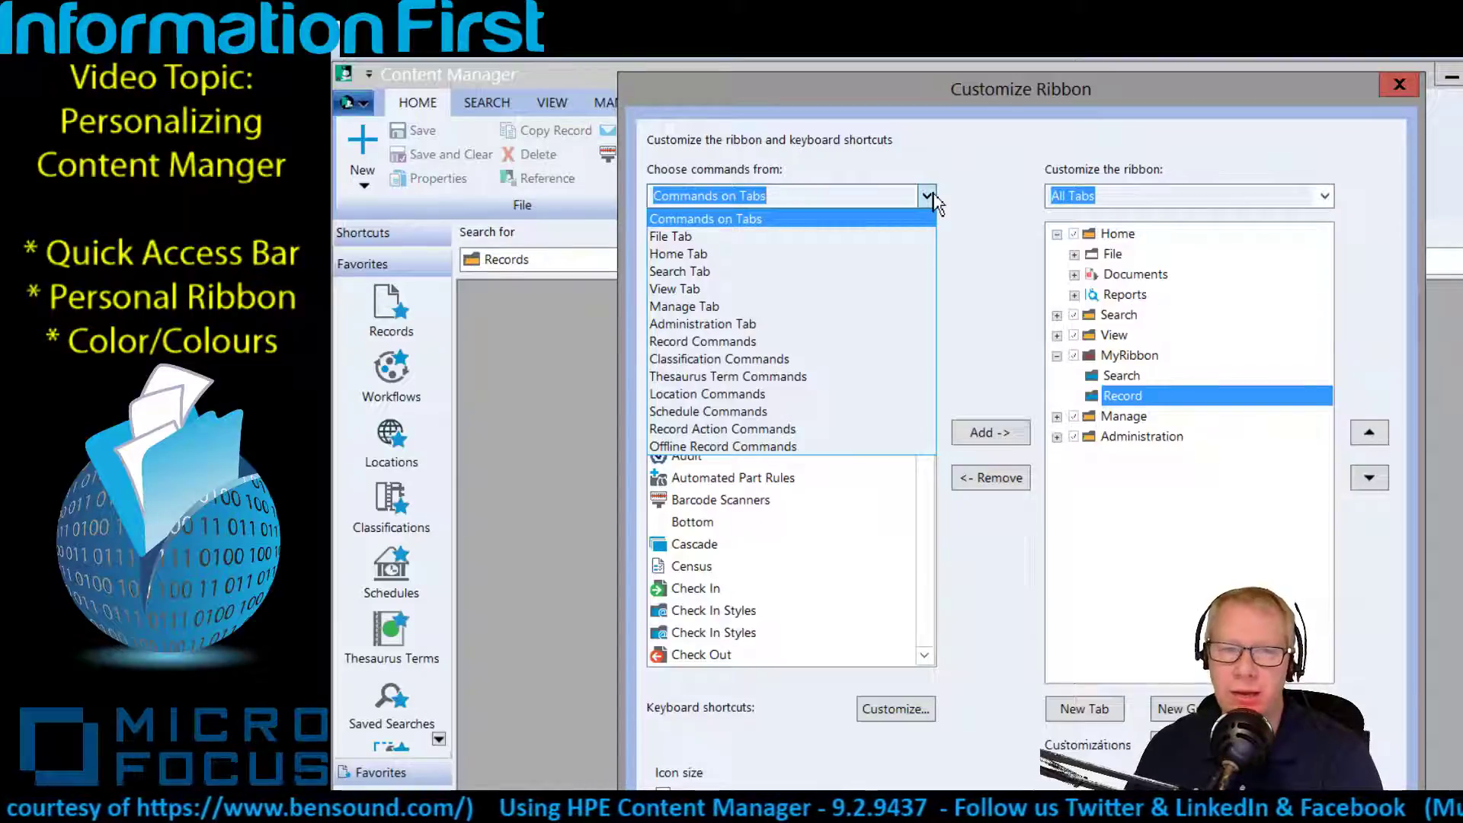
Add the Count and Refine Search commands from the Search Tab command set to MyRibbon's Search group
click(760, 273)
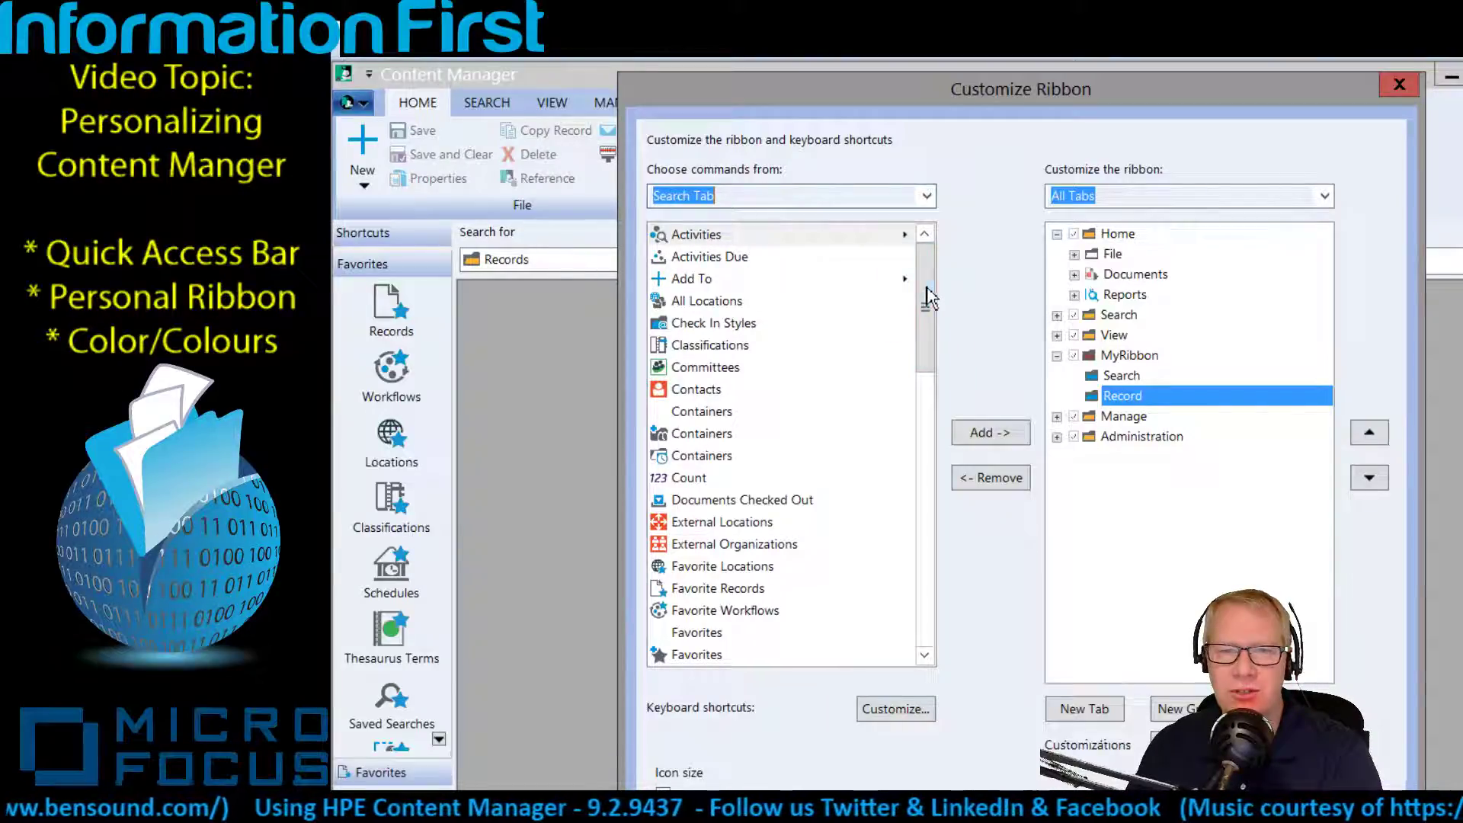
drag(932, 297, 930, 336)
click(698, 347)
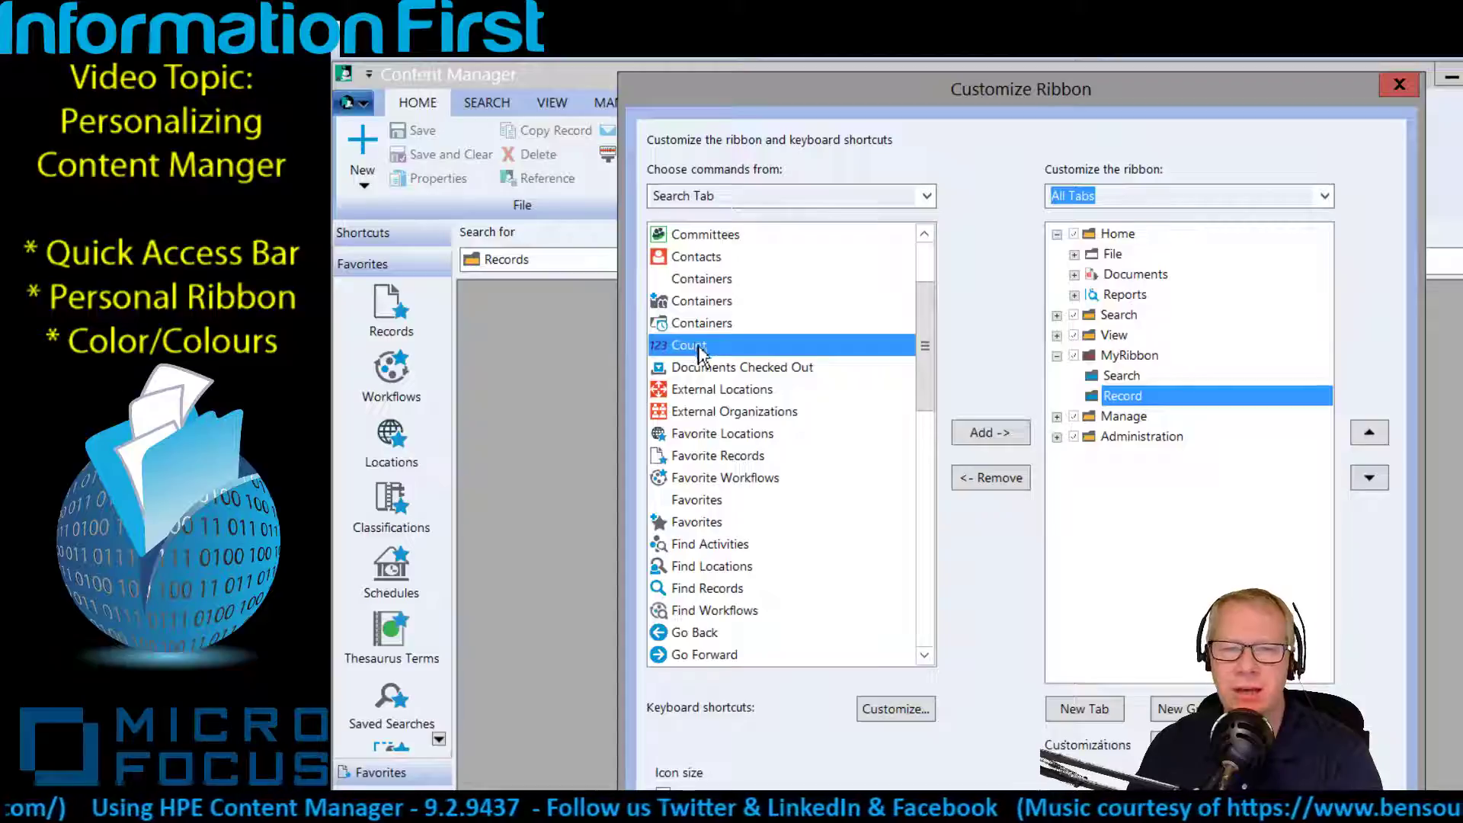
click(1121, 377)
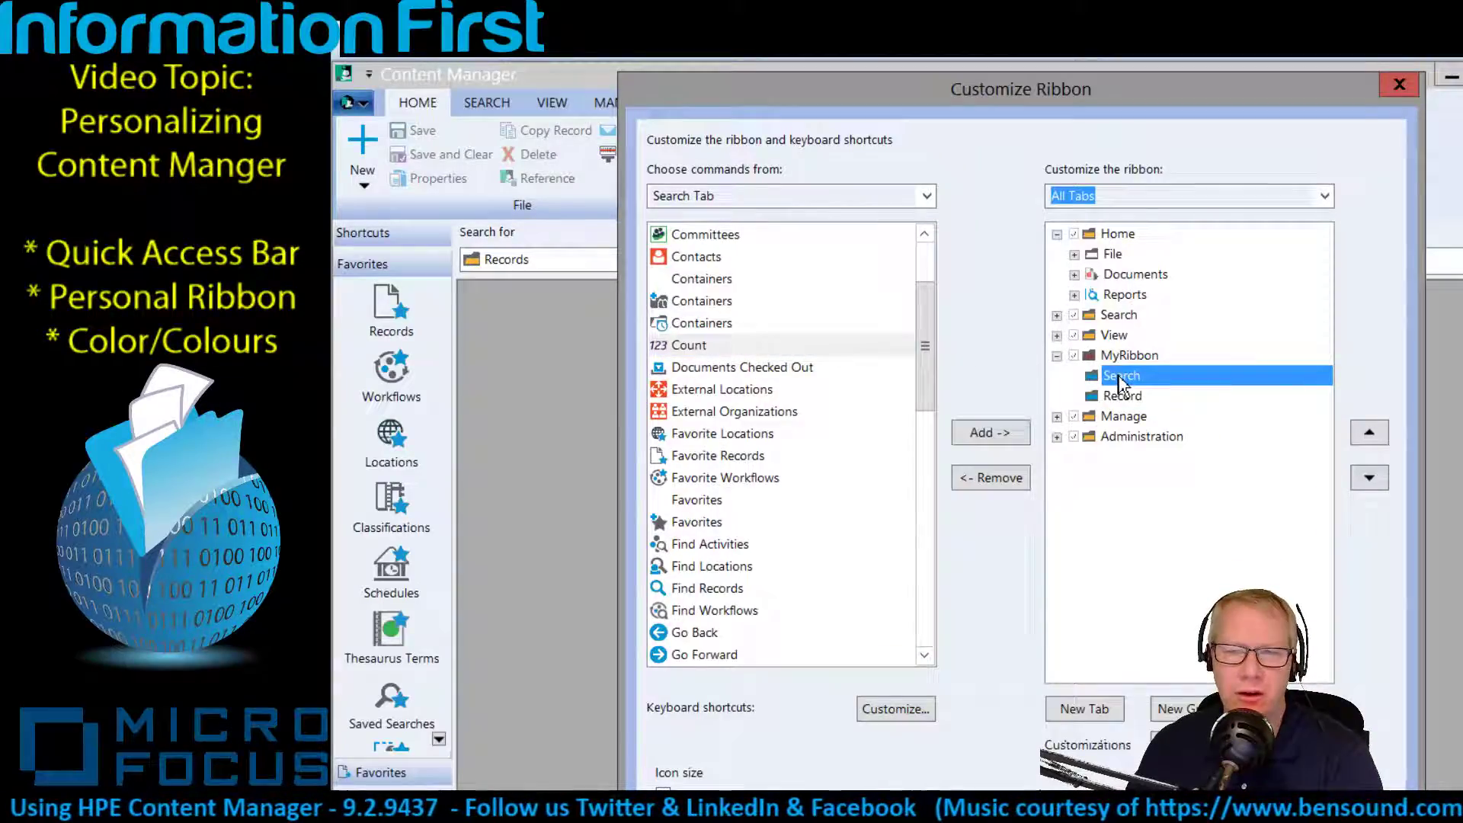
click(783, 349)
click(991, 434)
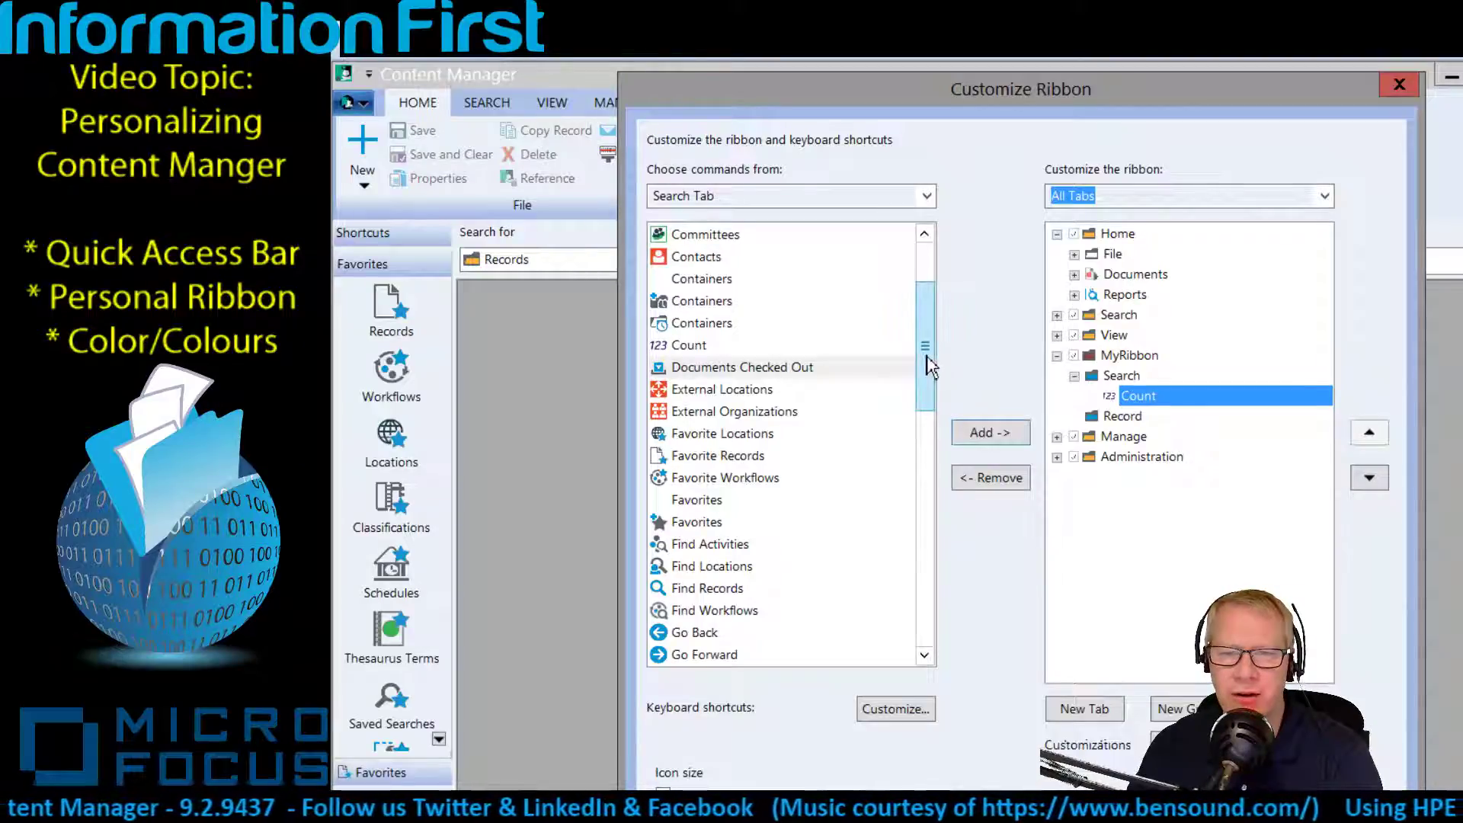
drag(925, 358, 931, 539)
click(695, 555)
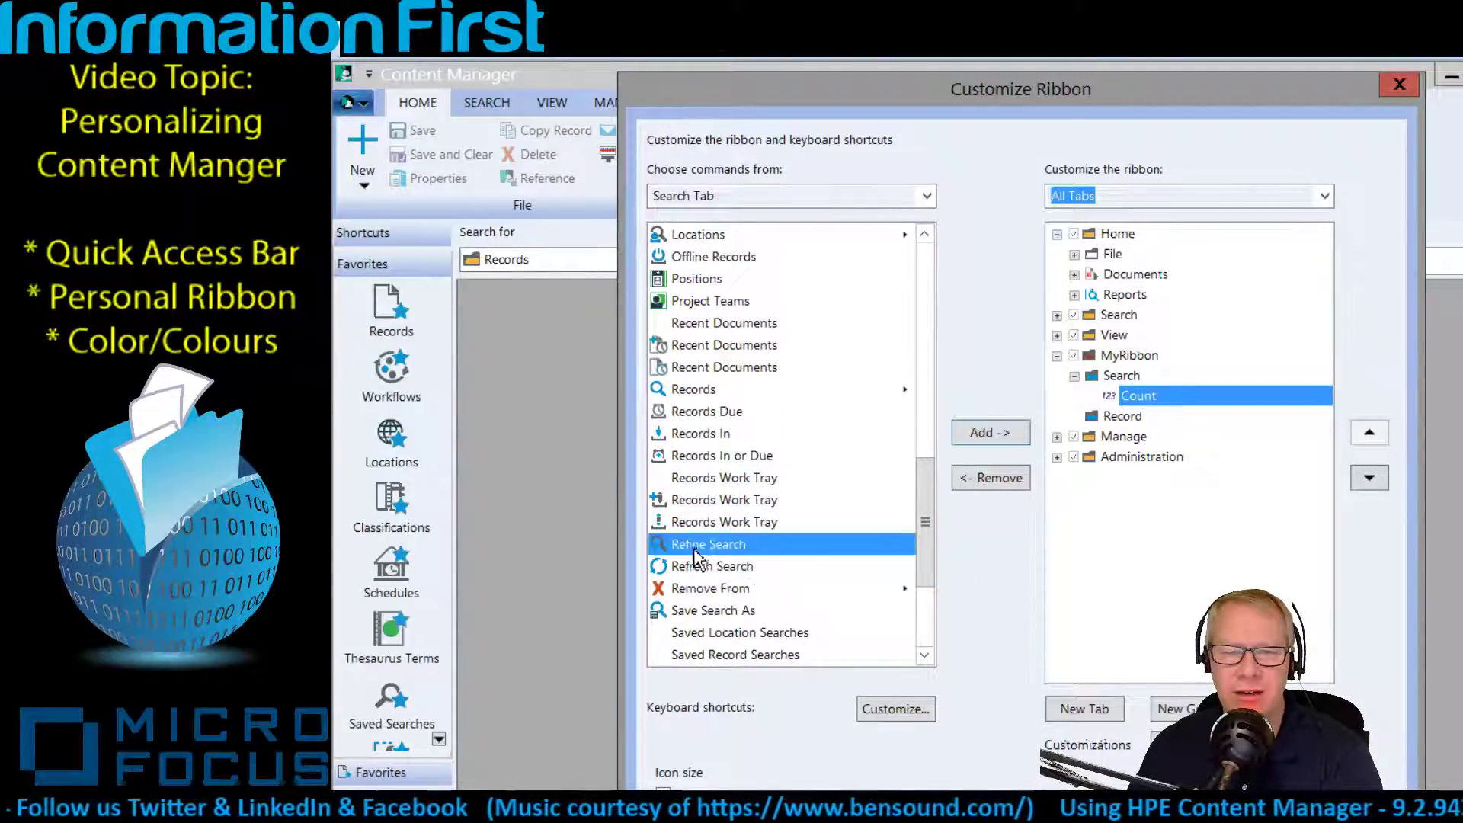
click(982, 441)
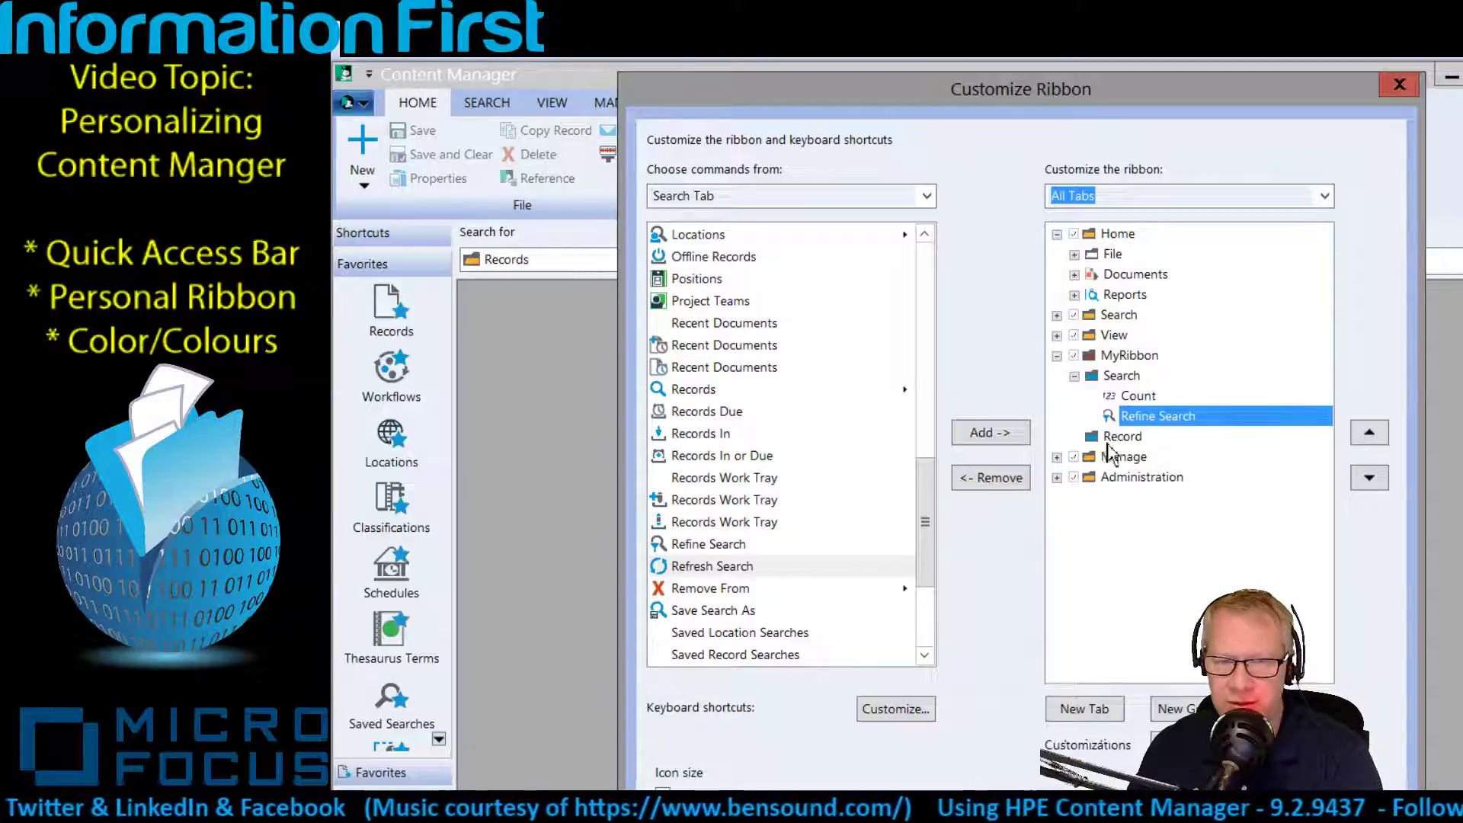
Add the Saved Record Searches command to the Search group below Refine Search
drag(925, 507, 929, 520)
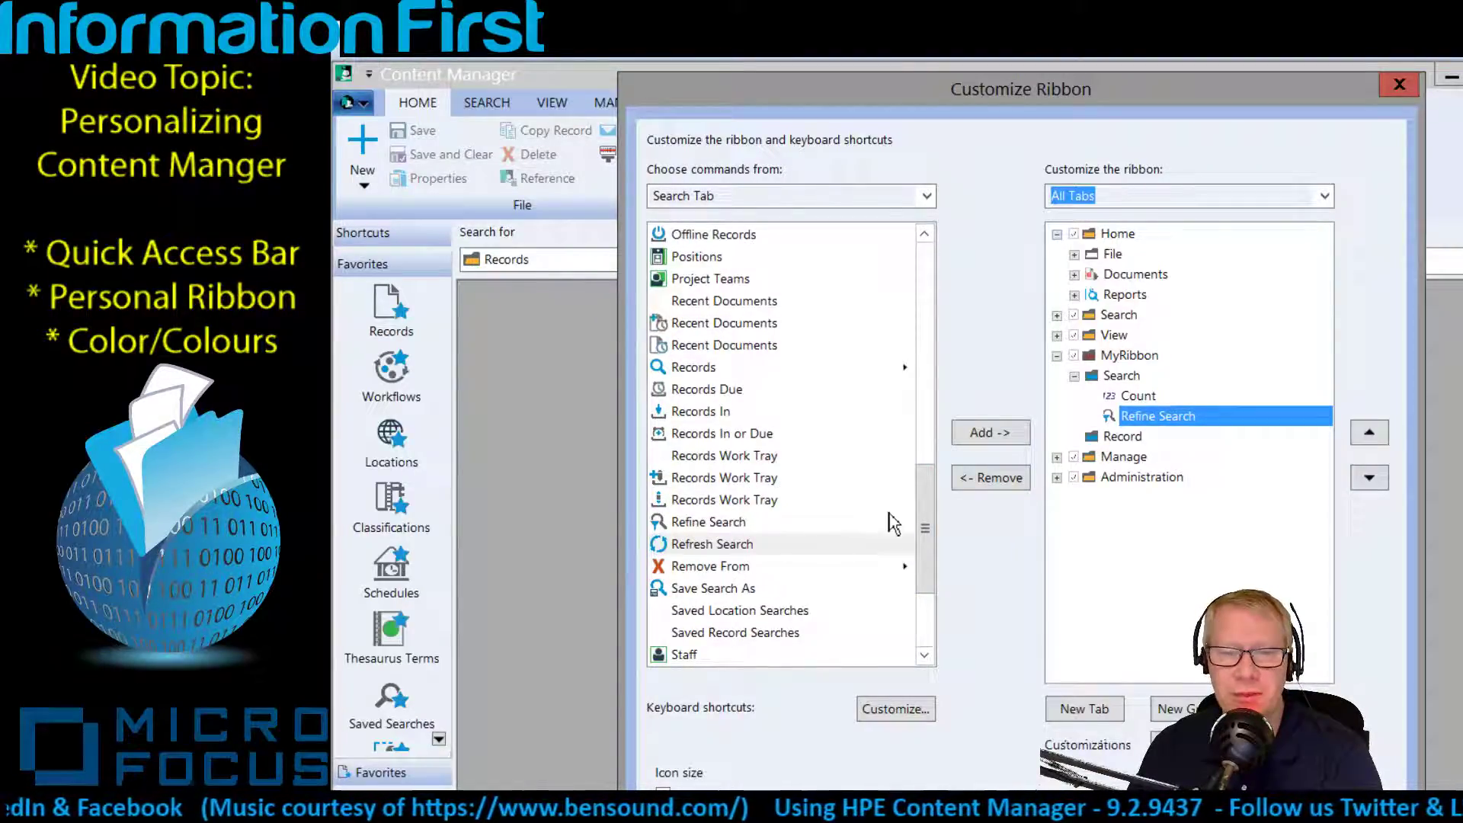
drag(925, 536, 947, 573)
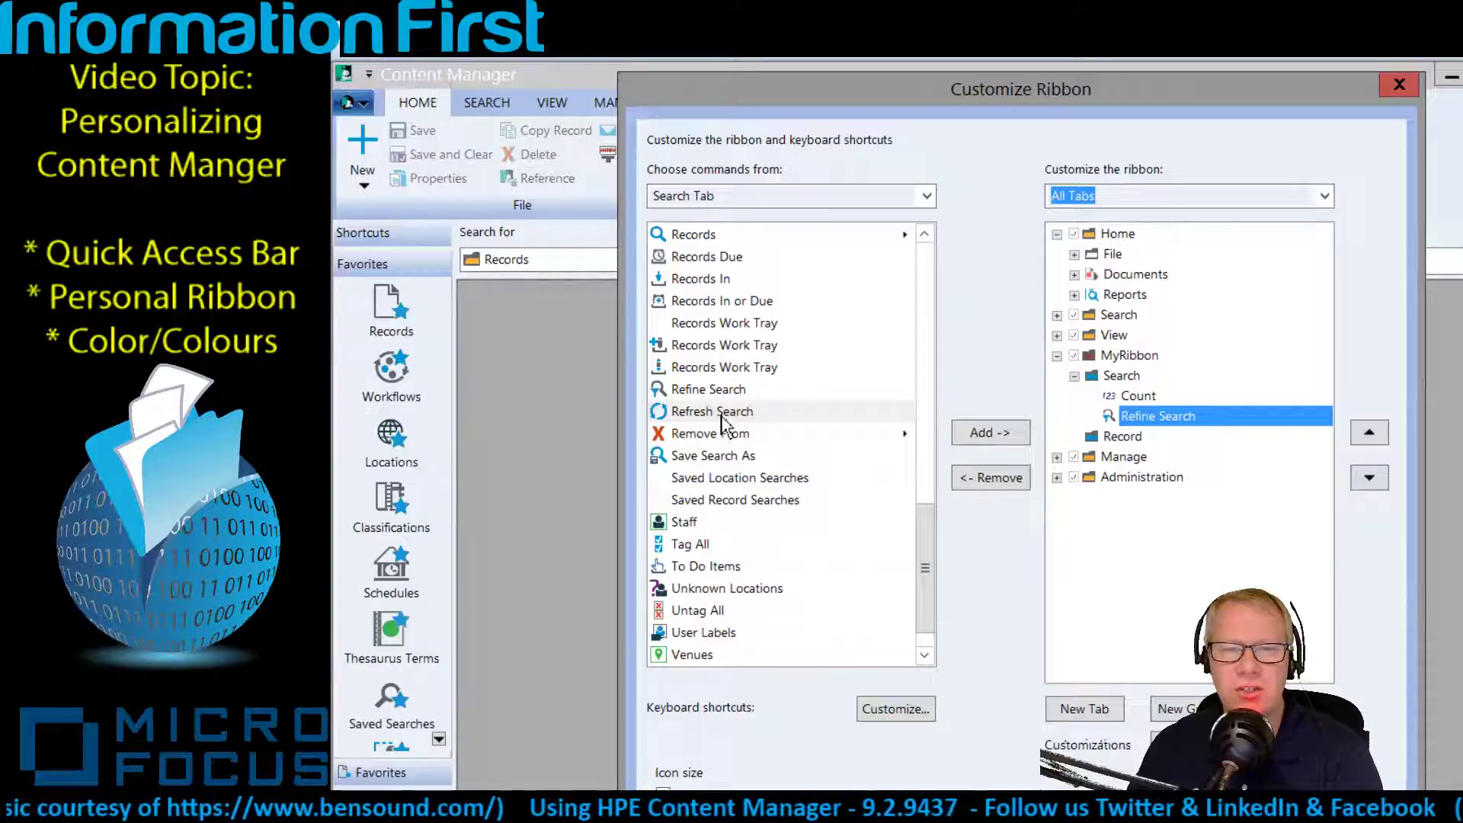
scroll(928, 491, up, 2)
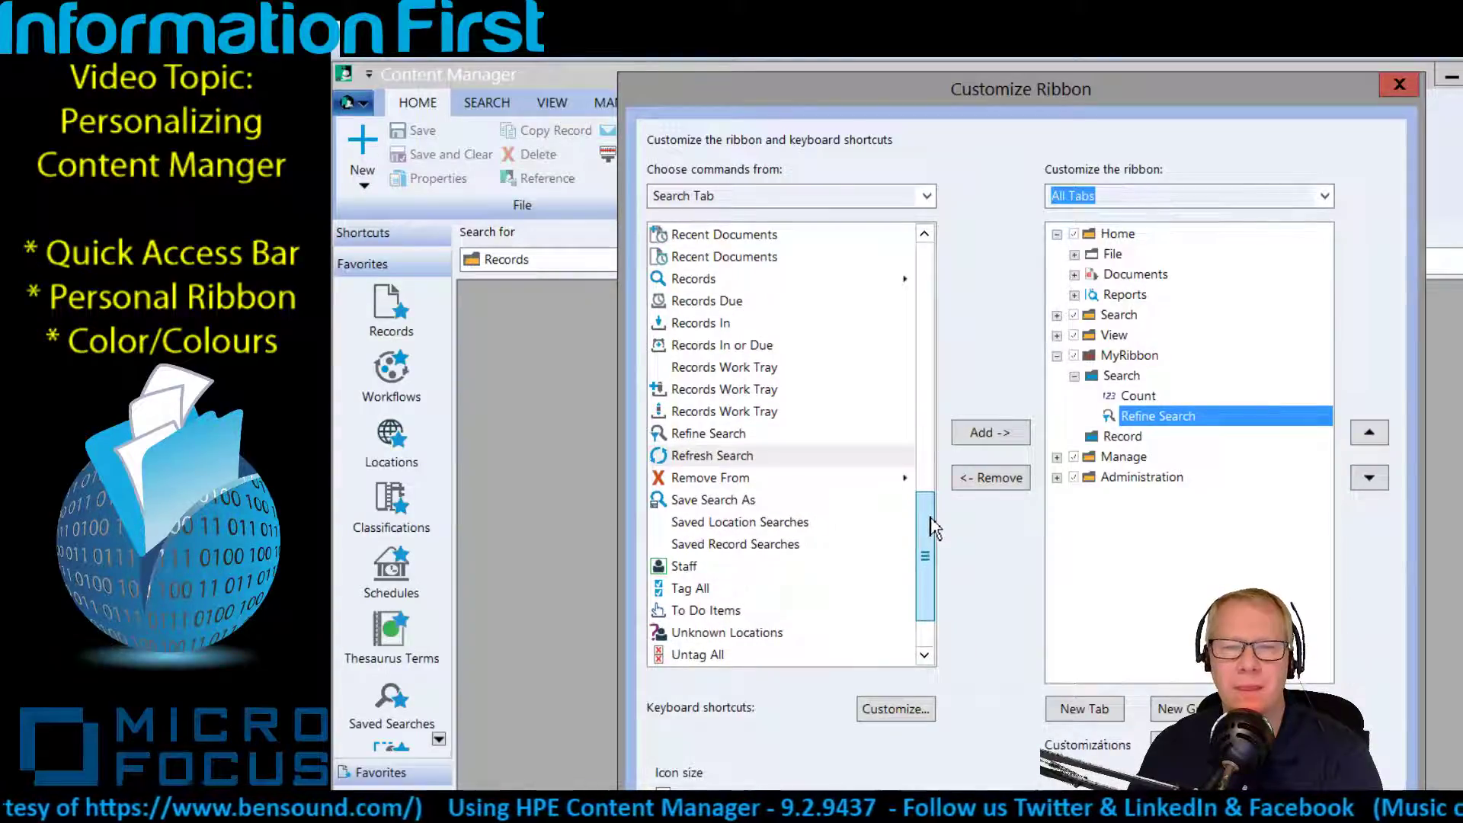
drag(936, 507, 971, 516)
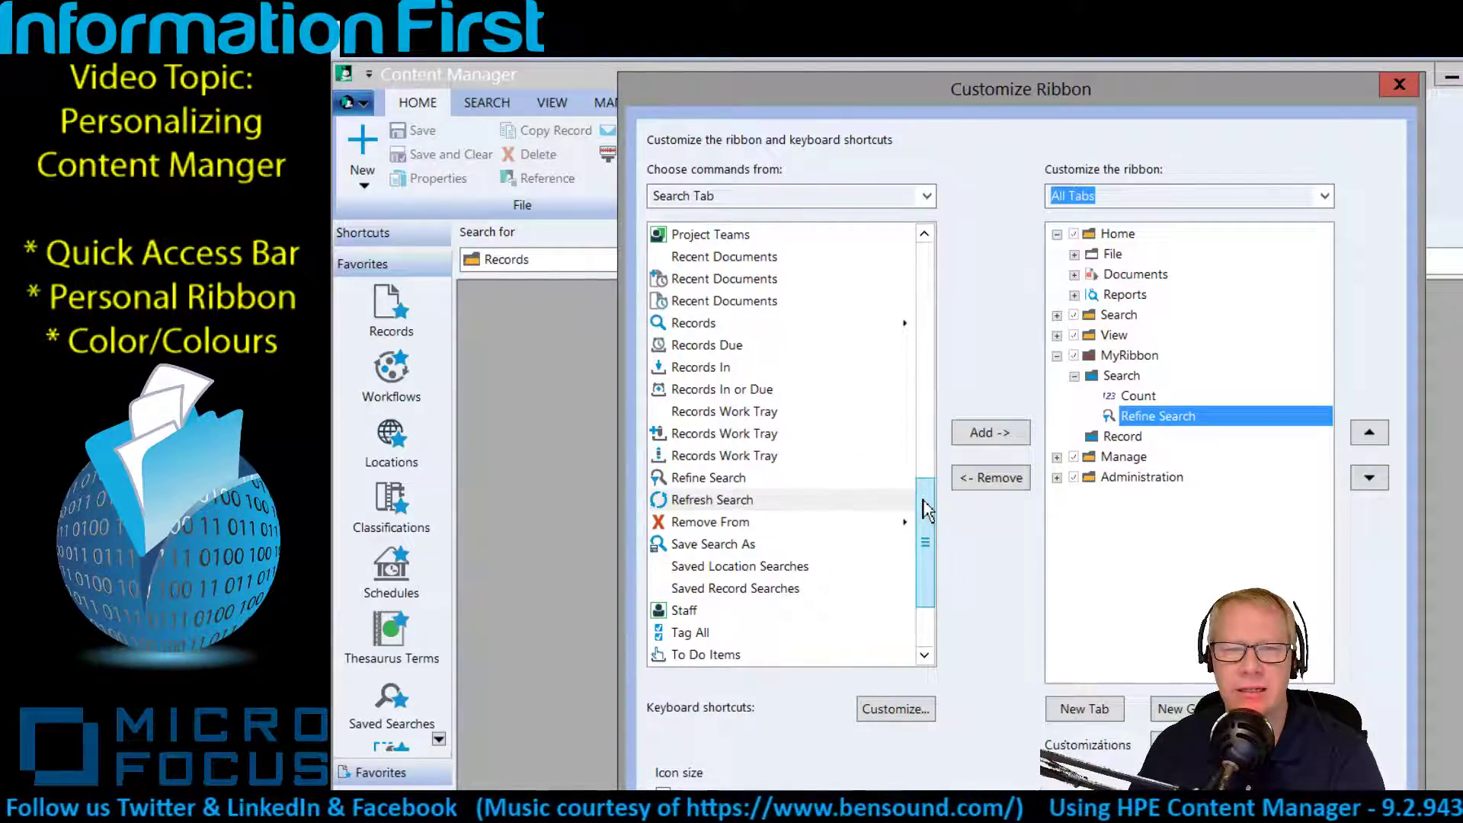
drag(937, 517, 929, 534)
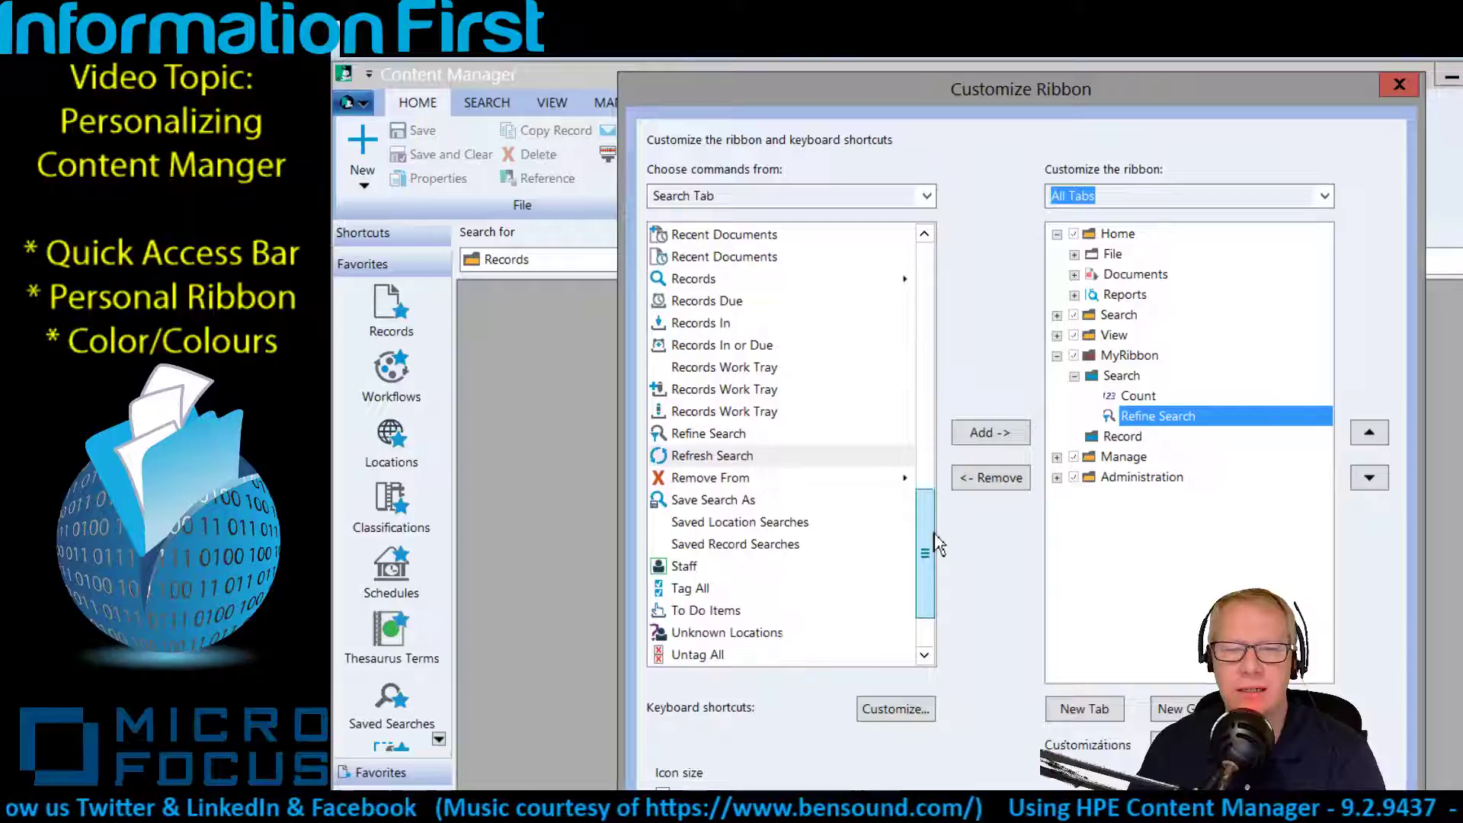
click(747, 544)
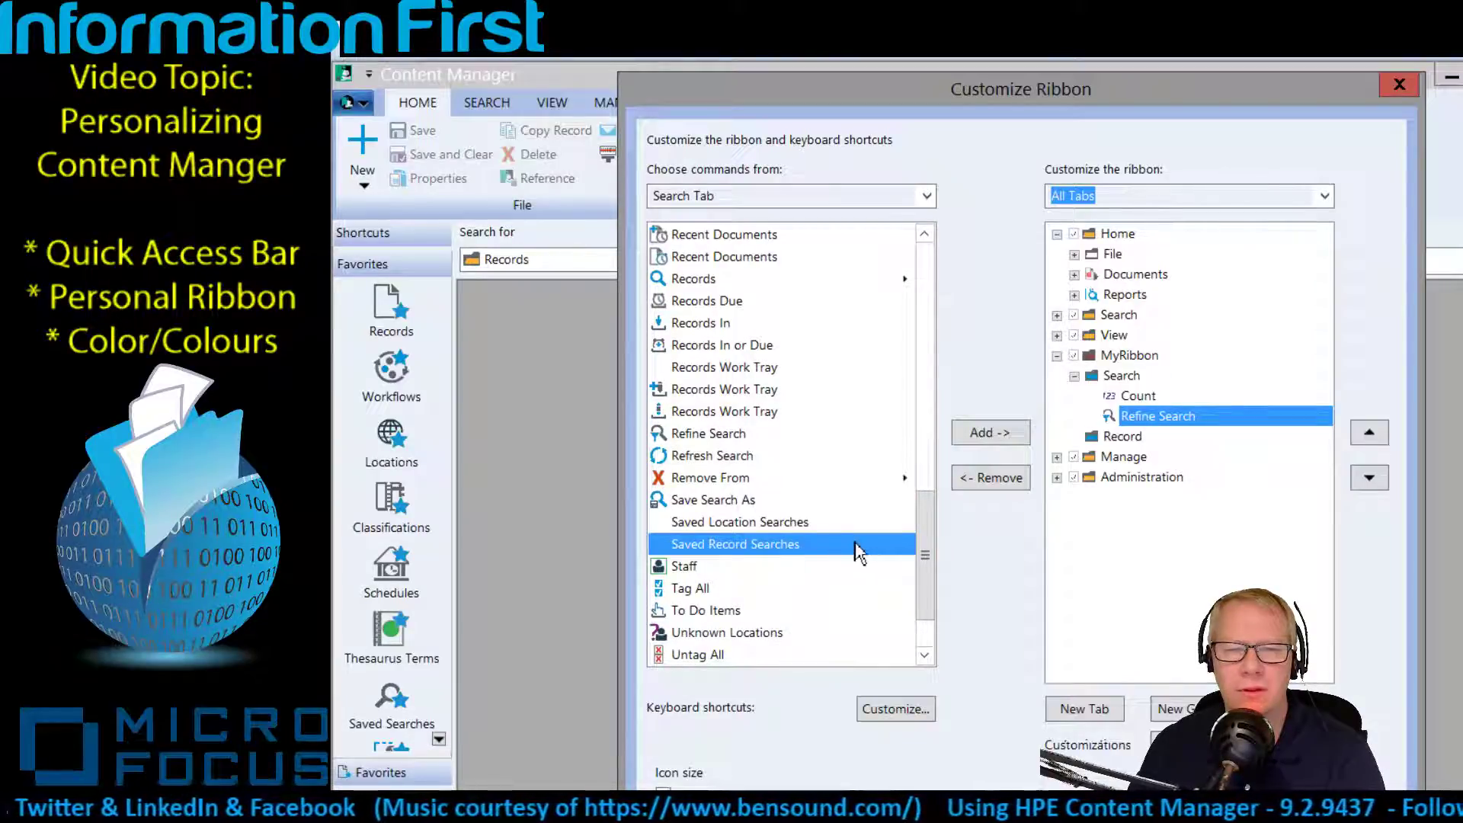
click(991, 435)
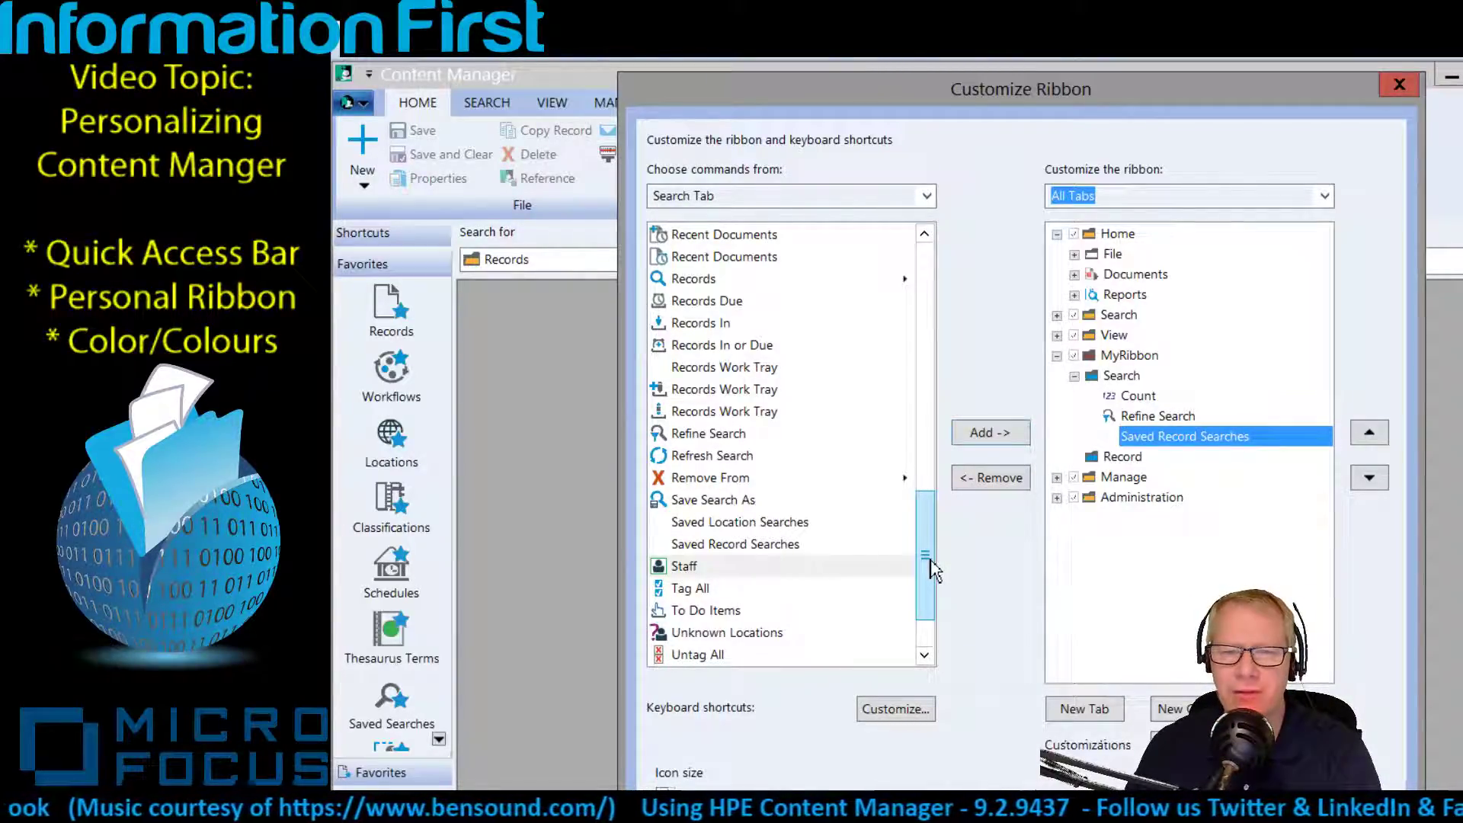
Add the New command from the Home Tab command set to MyRibbon's Record group
drag(933, 556, 762, 297)
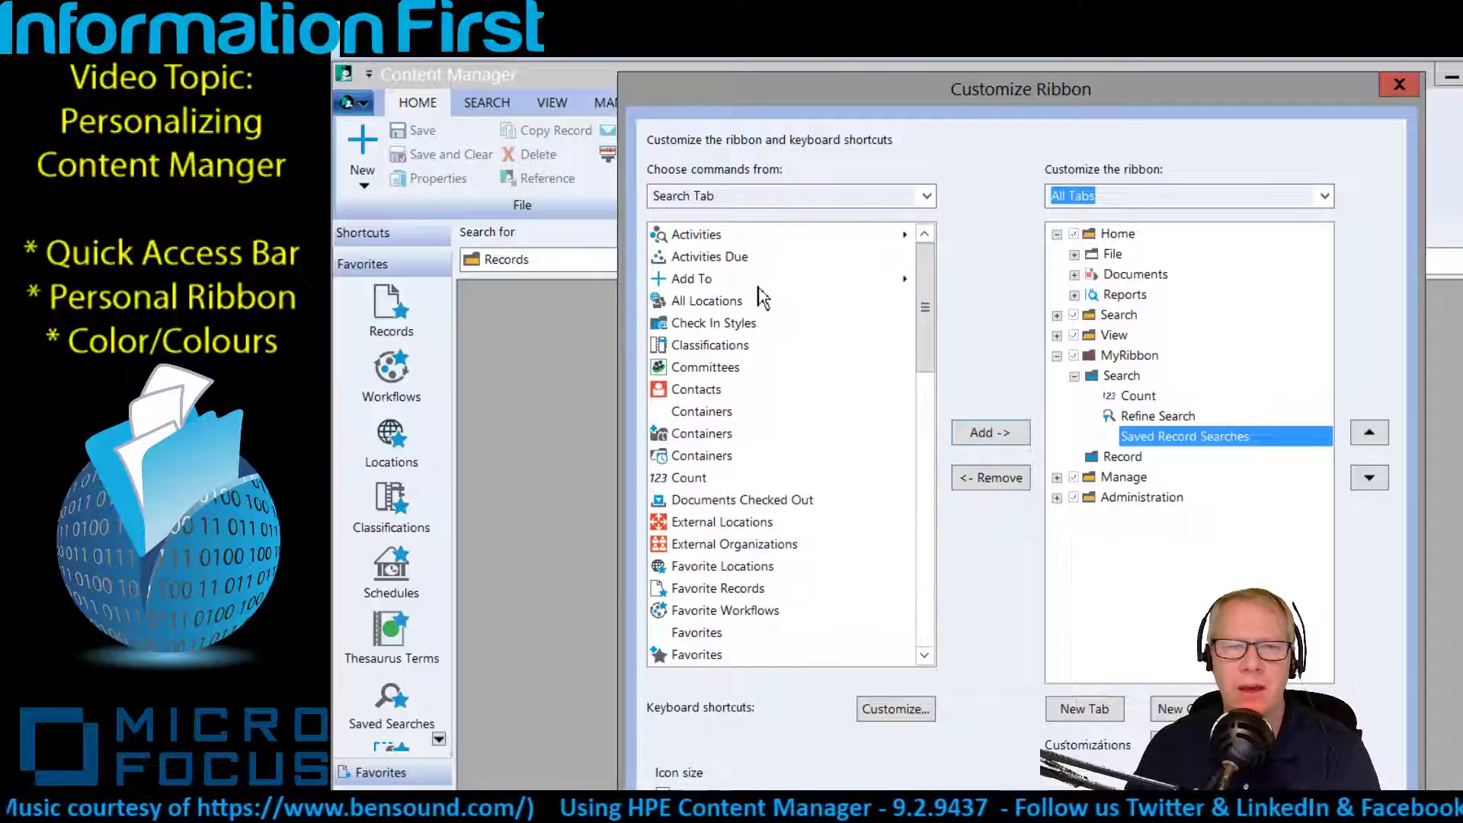
click(1125, 459)
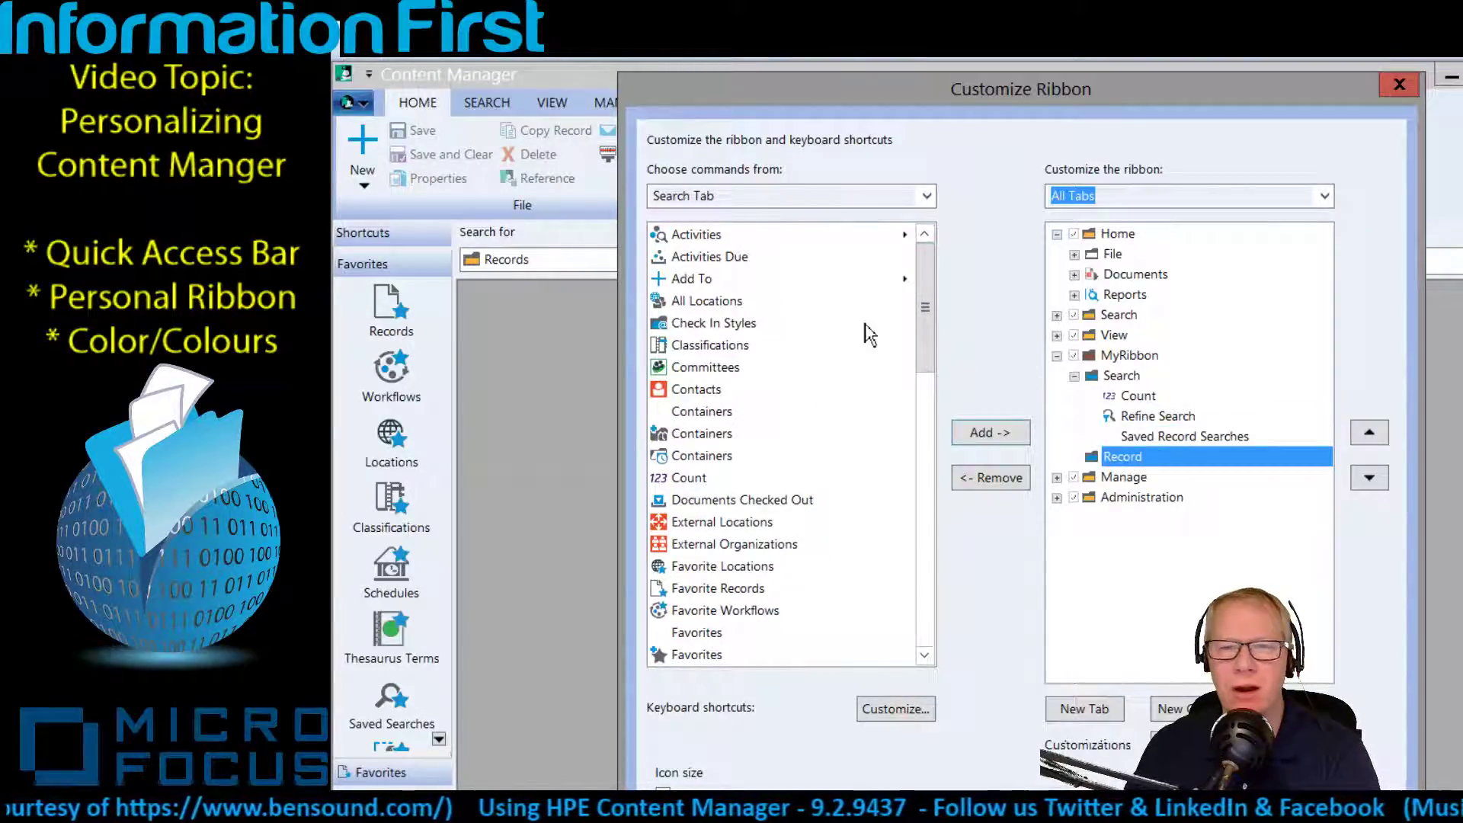
click(929, 200)
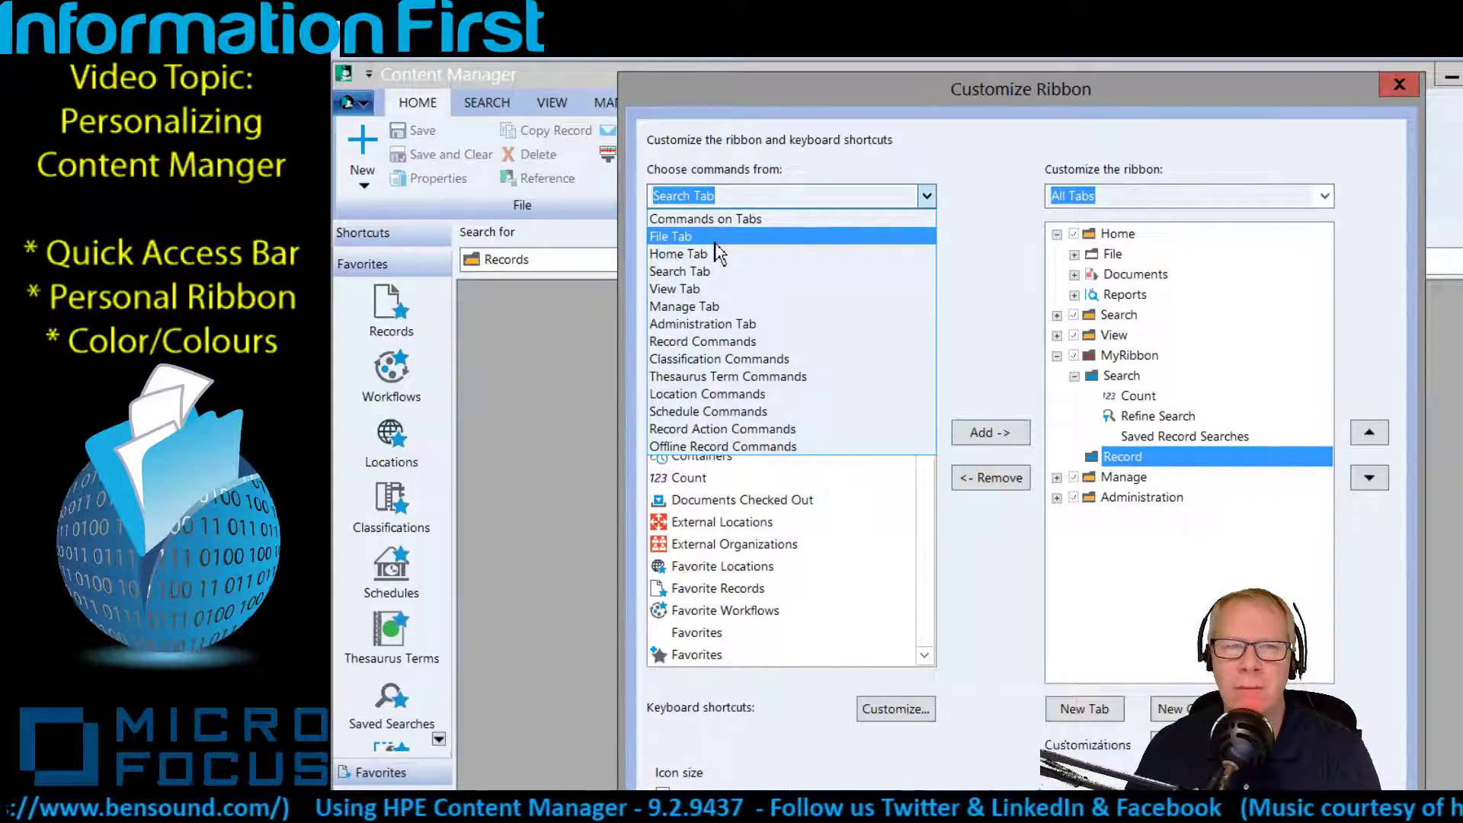
click(716, 241)
click(927, 197)
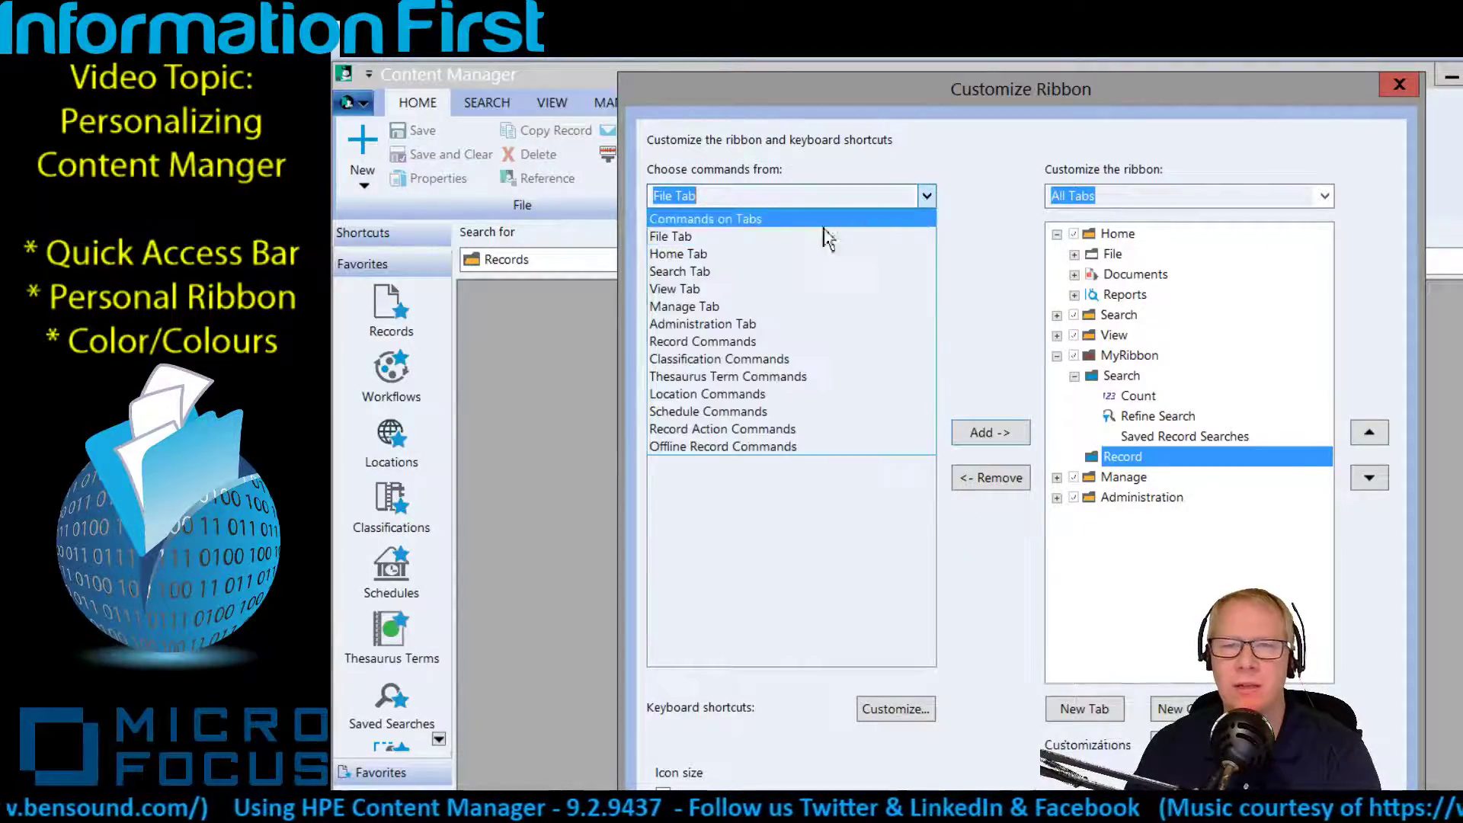
click(735, 254)
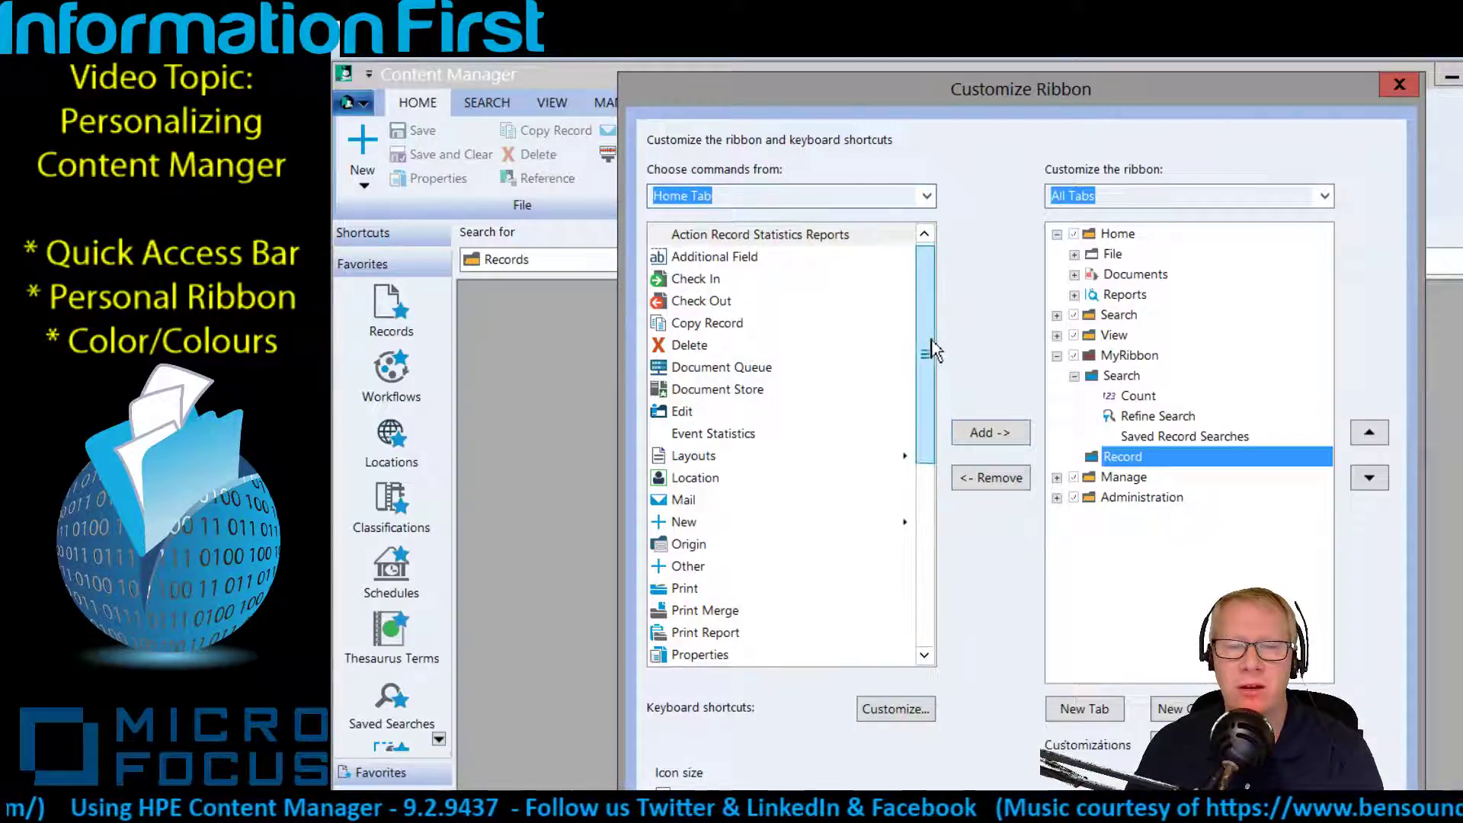
drag(920, 346, 920, 401)
click(733, 413)
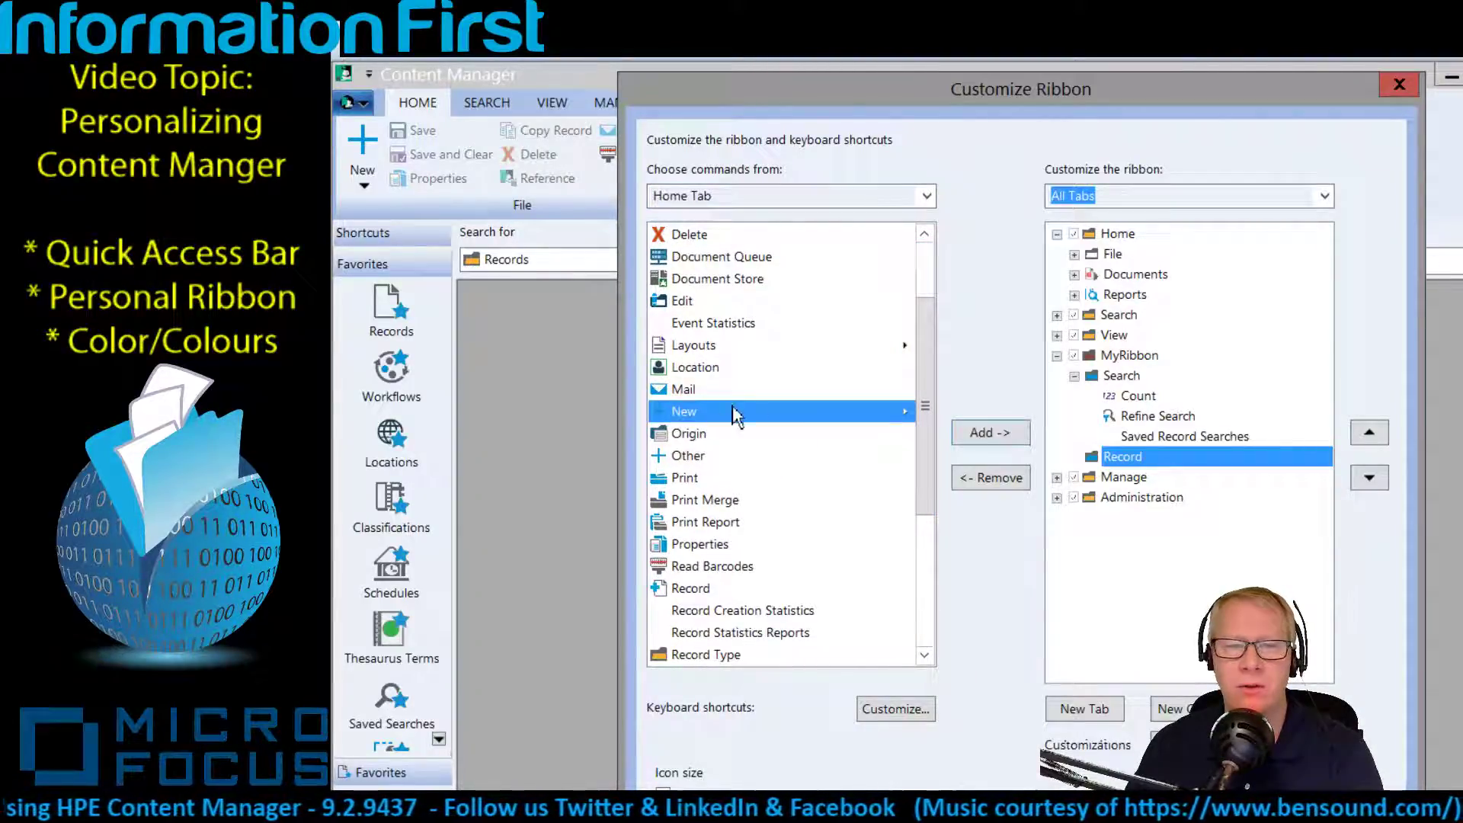
click(990, 432)
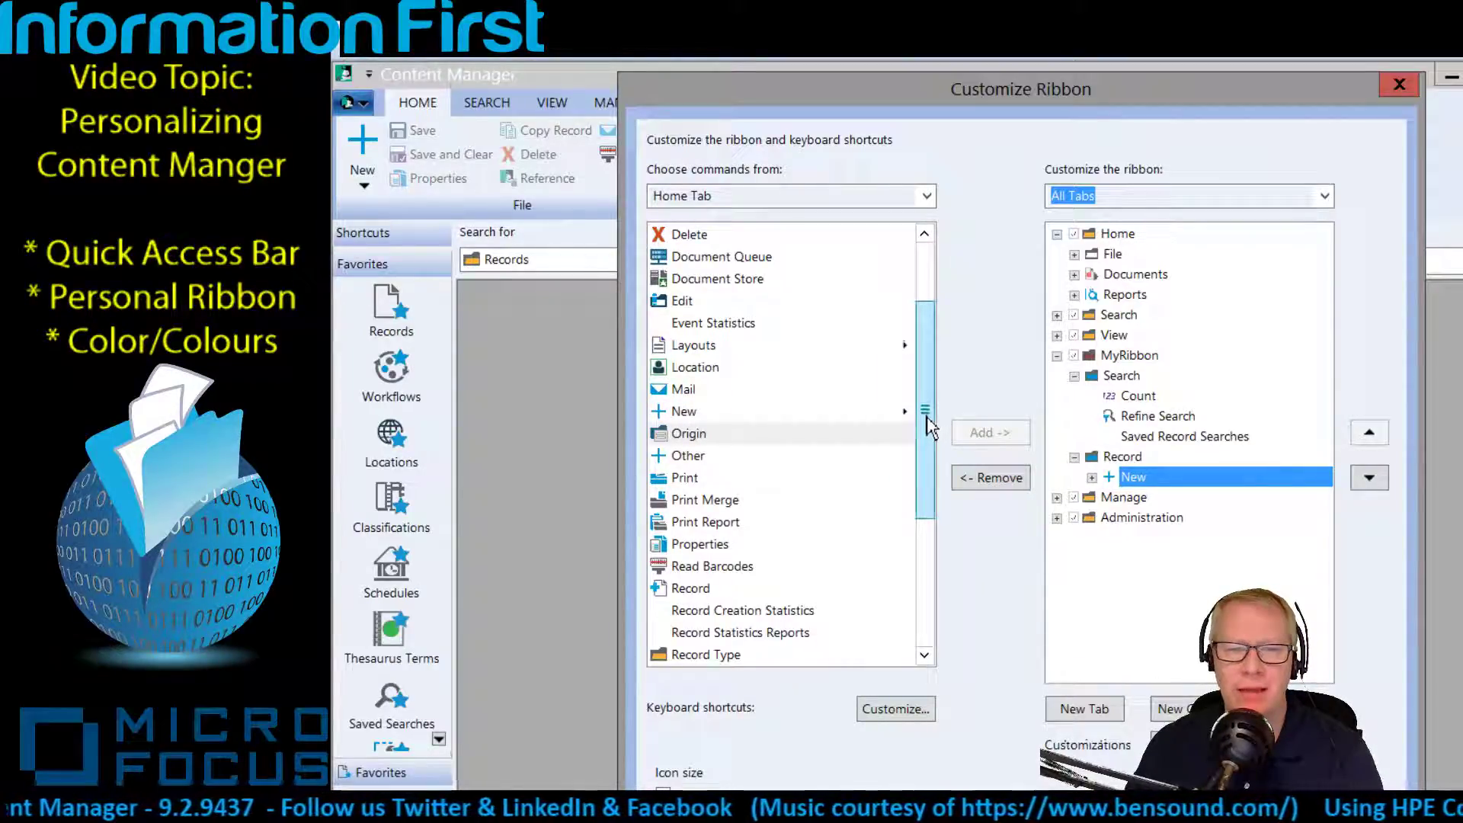
Add the Check In and Check Out commands to the Record group below New
drag(925, 414, 942, 557)
drag(945, 608, 936, 390)
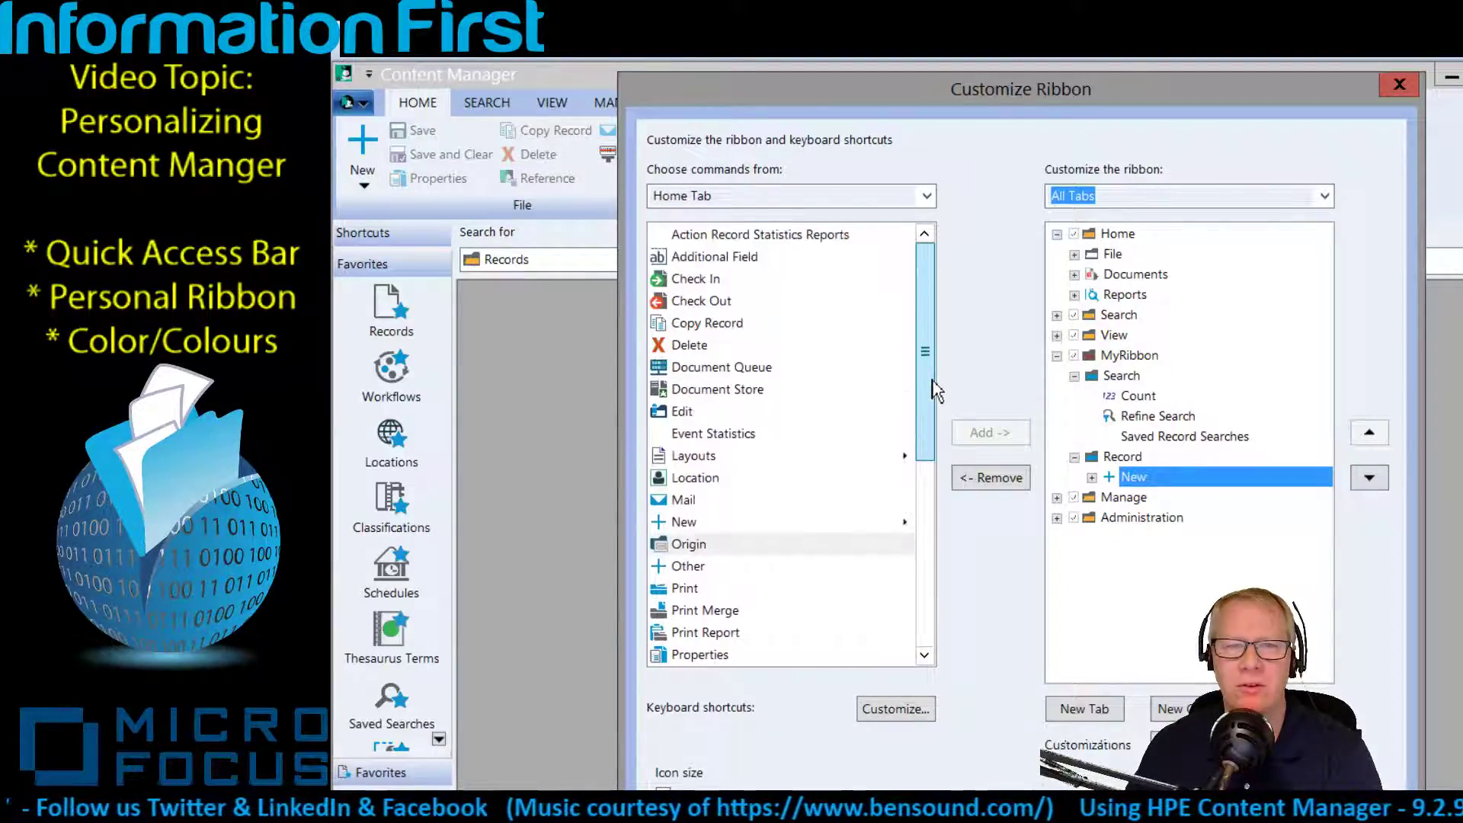
drag(939, 313, 926, 294)
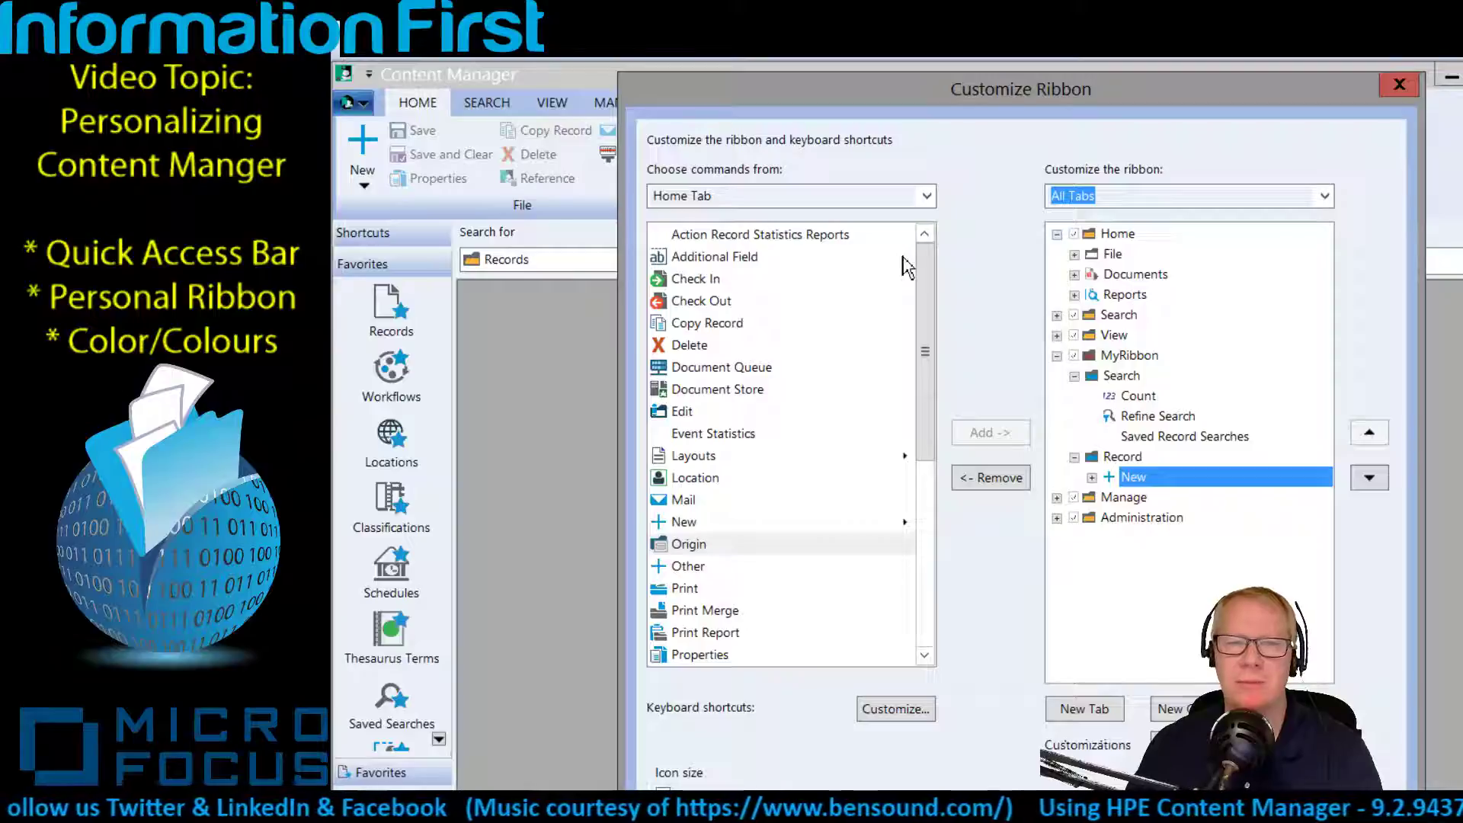
click(702, 283)
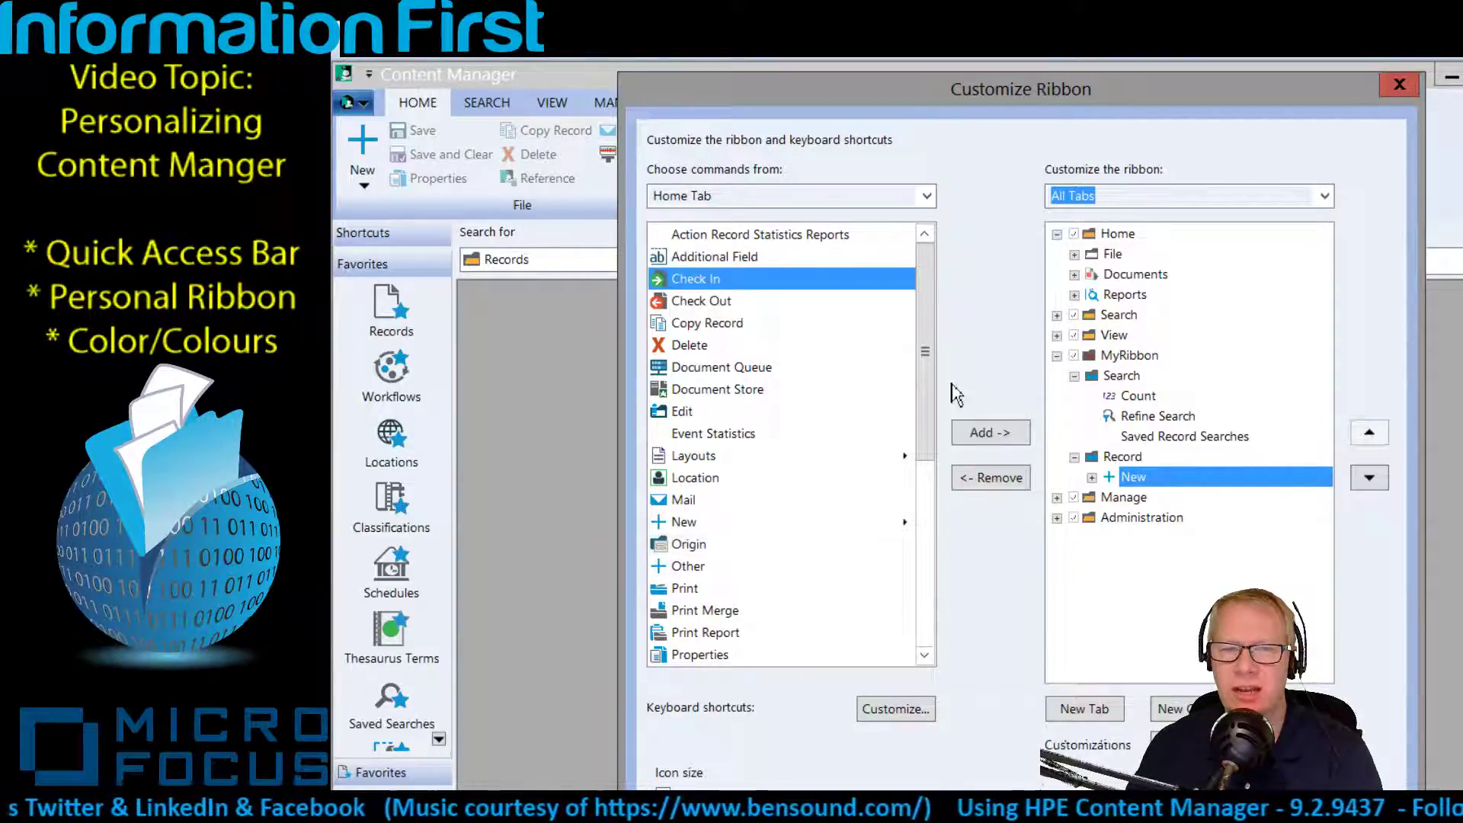
click(1003, 435)
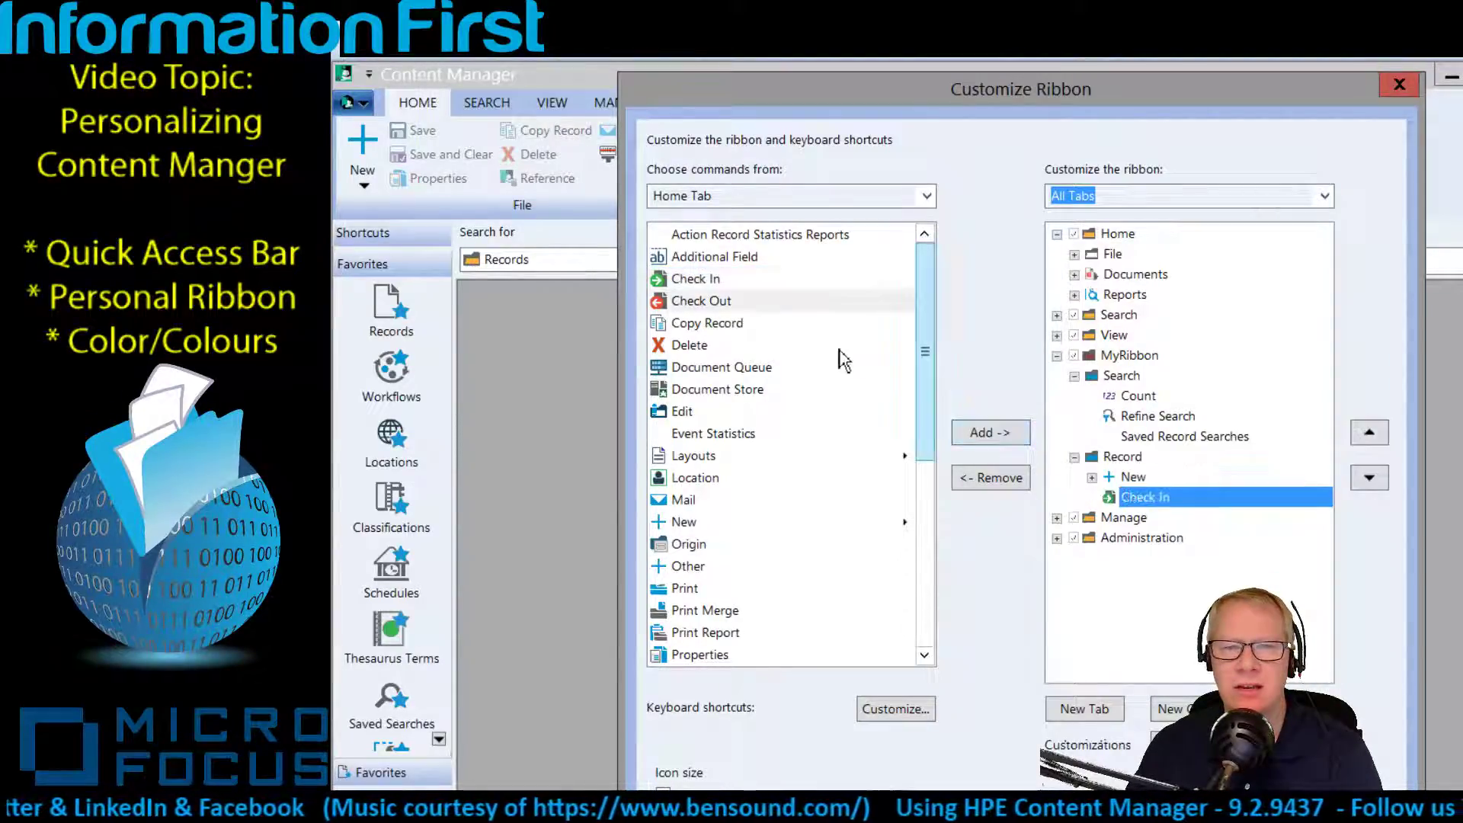
click(991, 433)
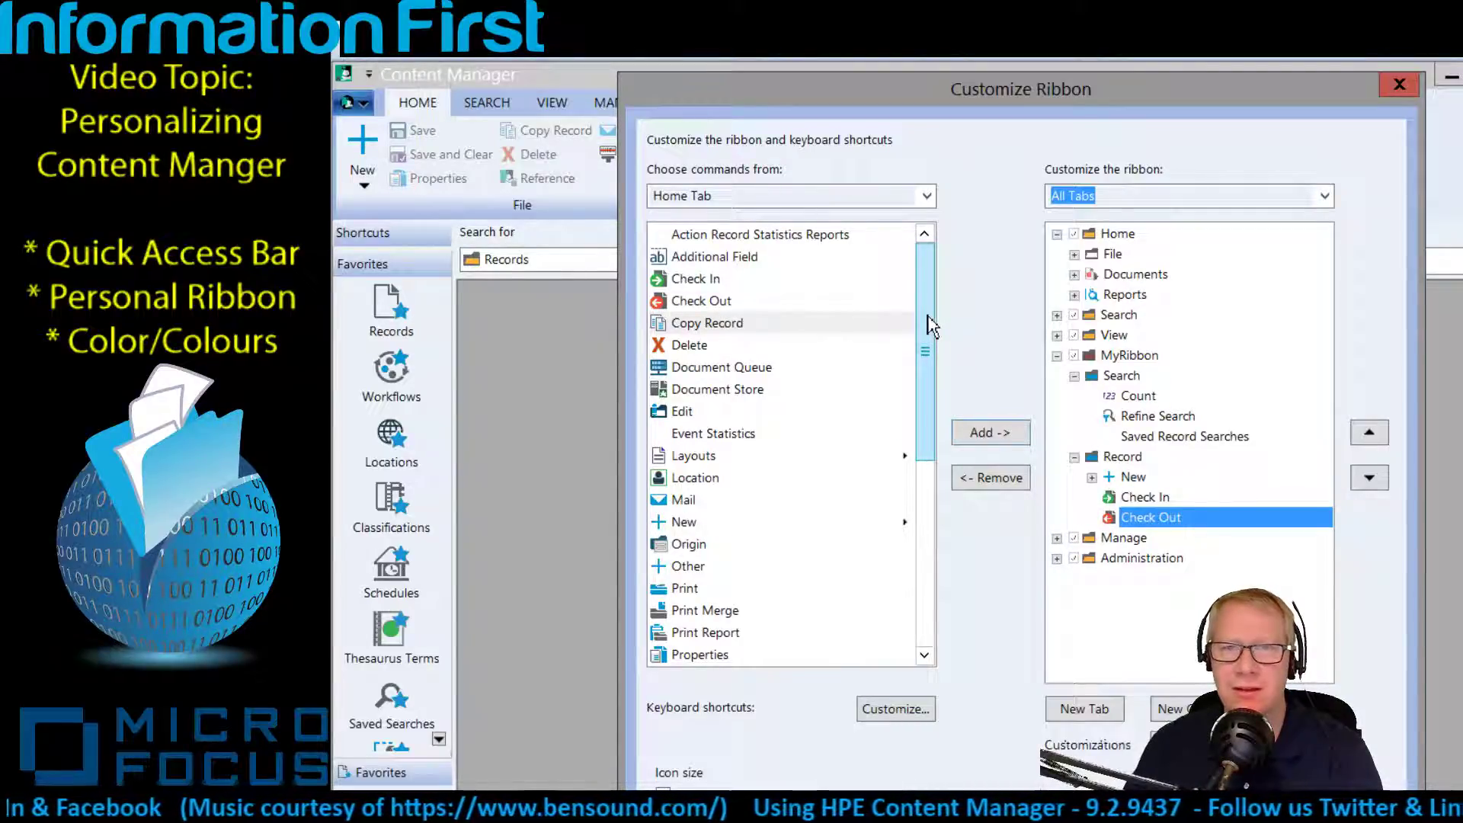
Add the Properties command to the Record group below Check Out and apply the ribbon customization
drag(927, 316, 941, 404)
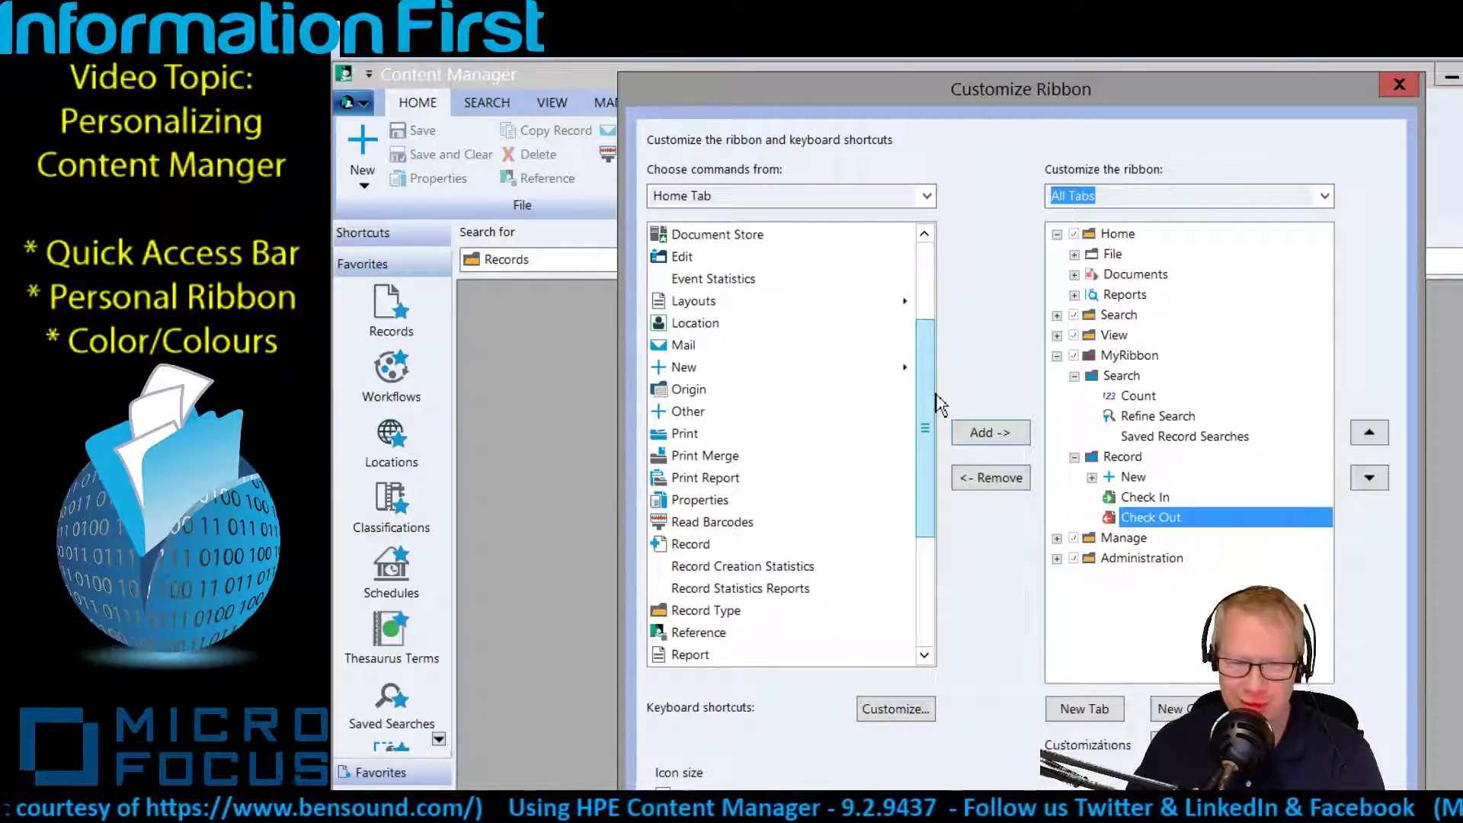
click(696, 502)
click(983, 432)
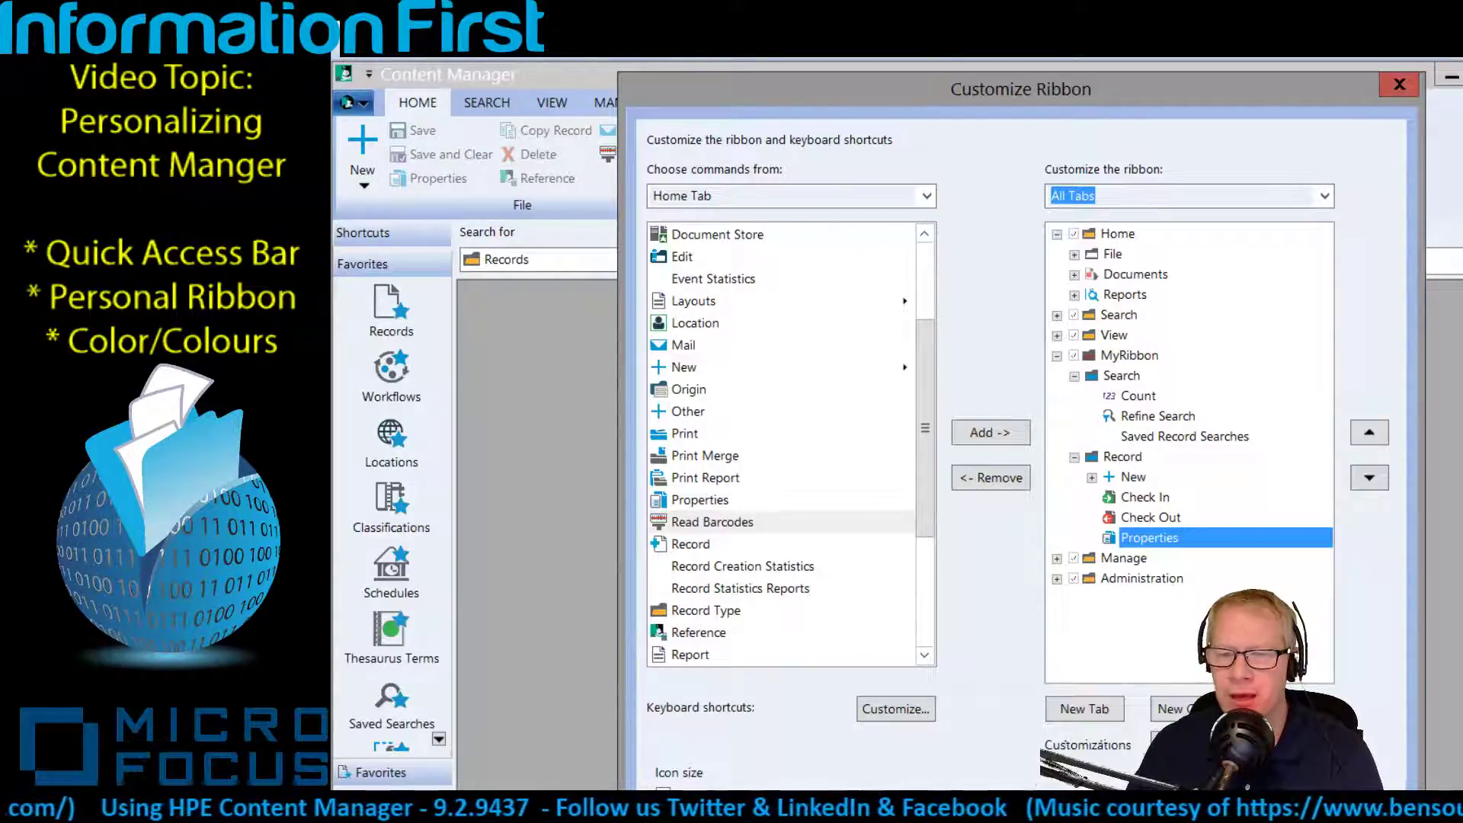
key(Return)
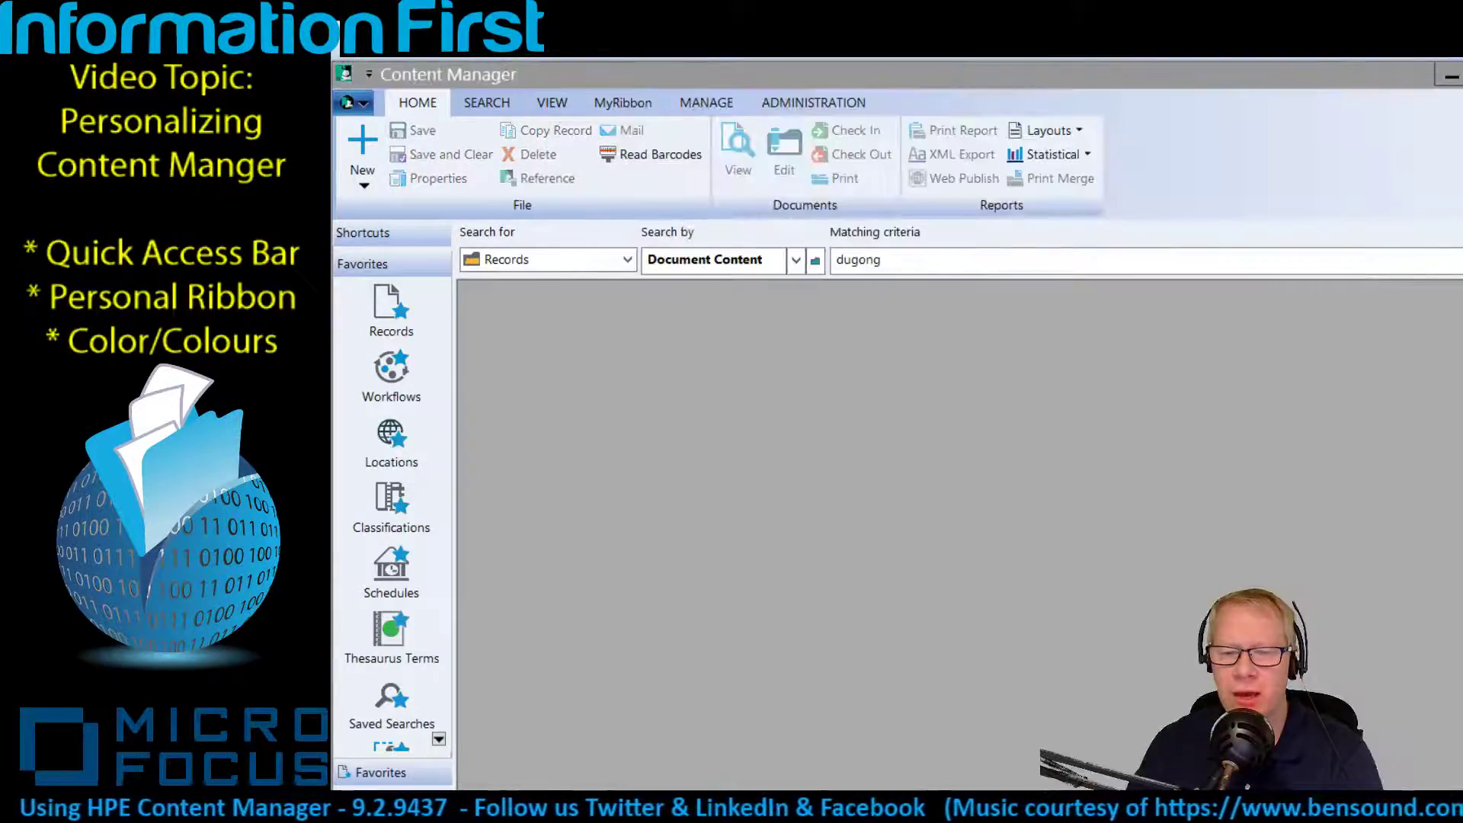
Run the Document Content search for dugong and count the found records with MyRibbon's Count command
click(619, 106)
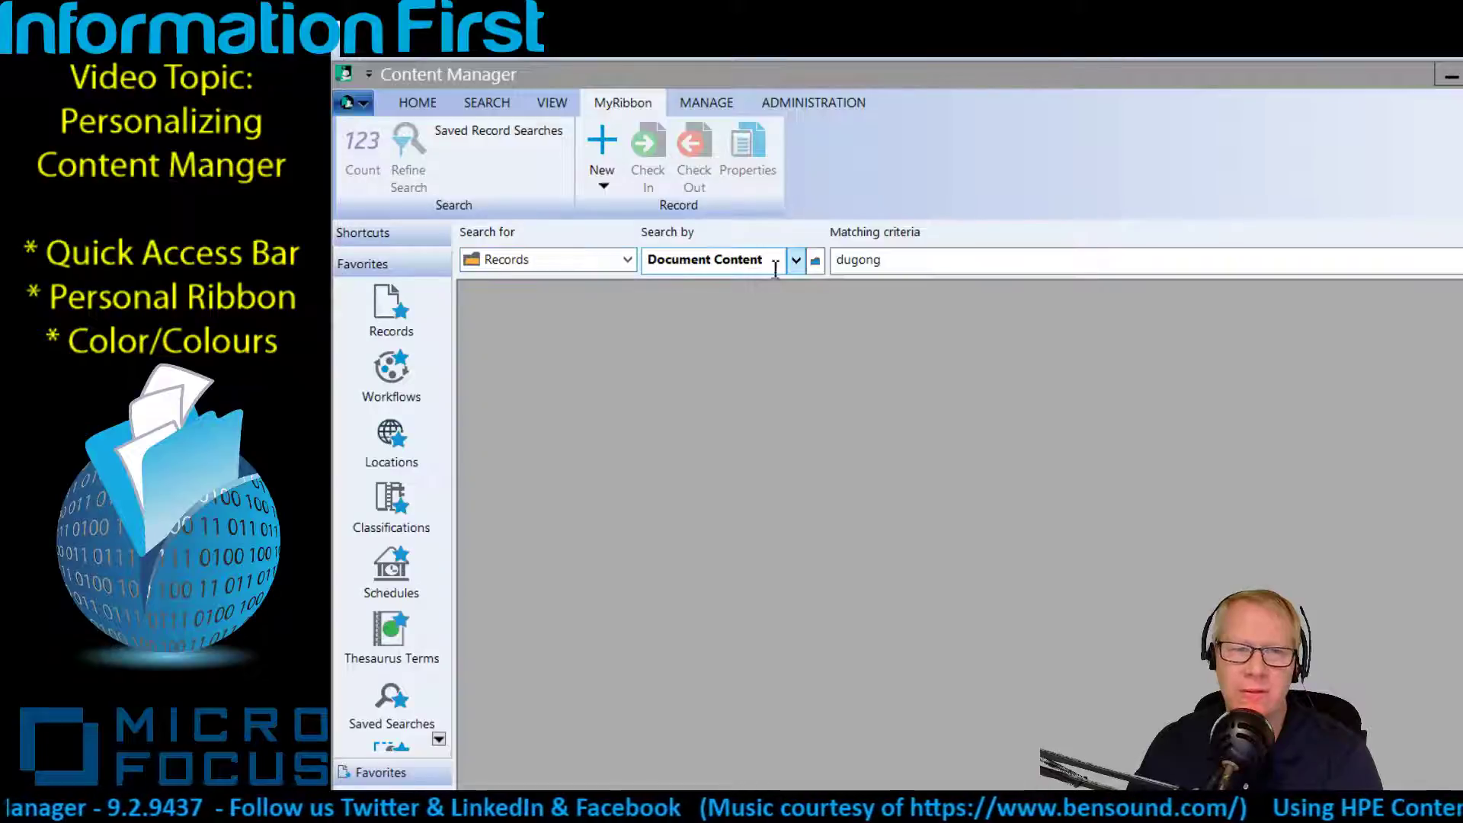
key(Return)
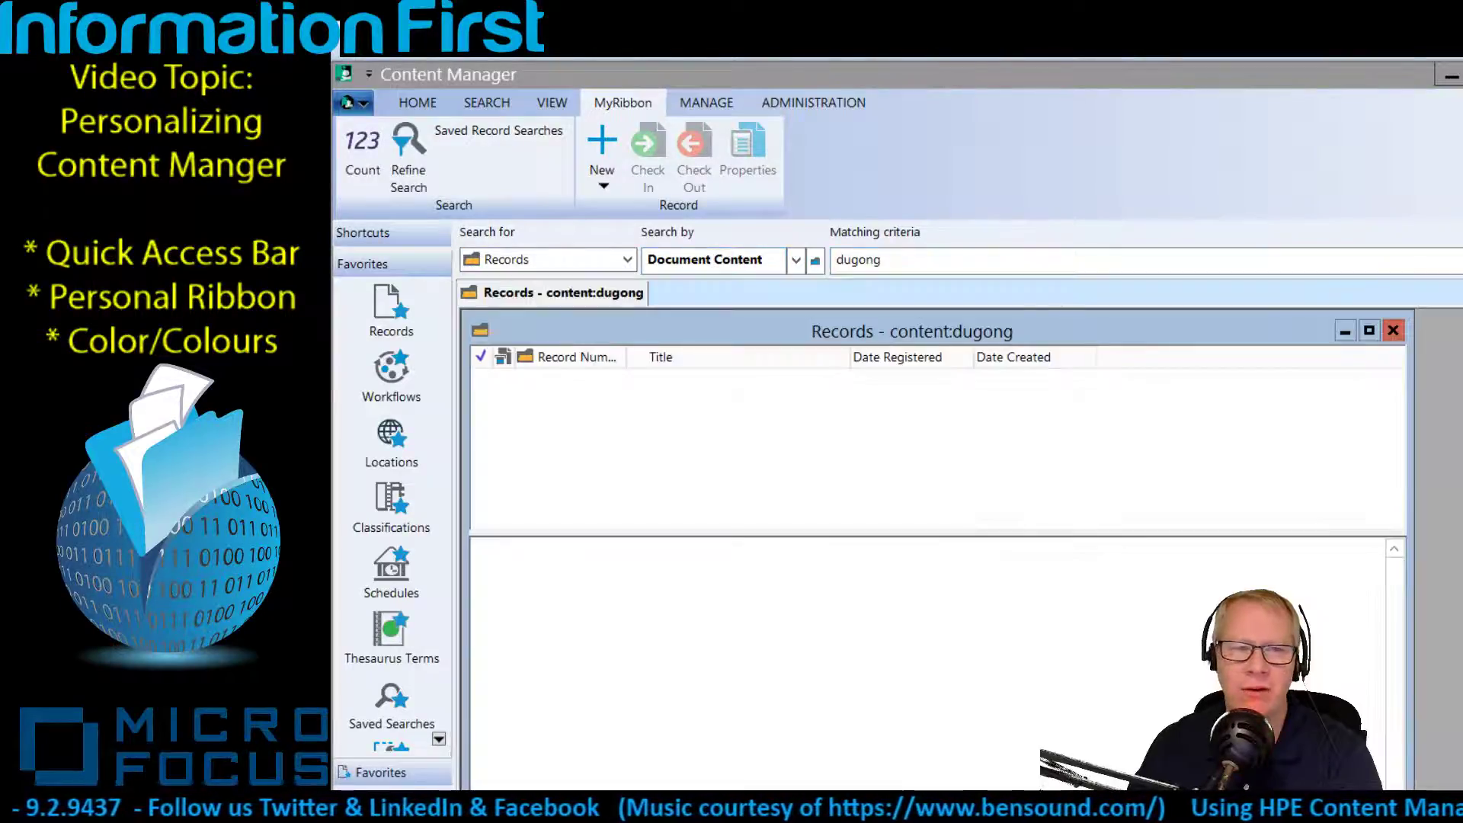
double_click(1219, 345)
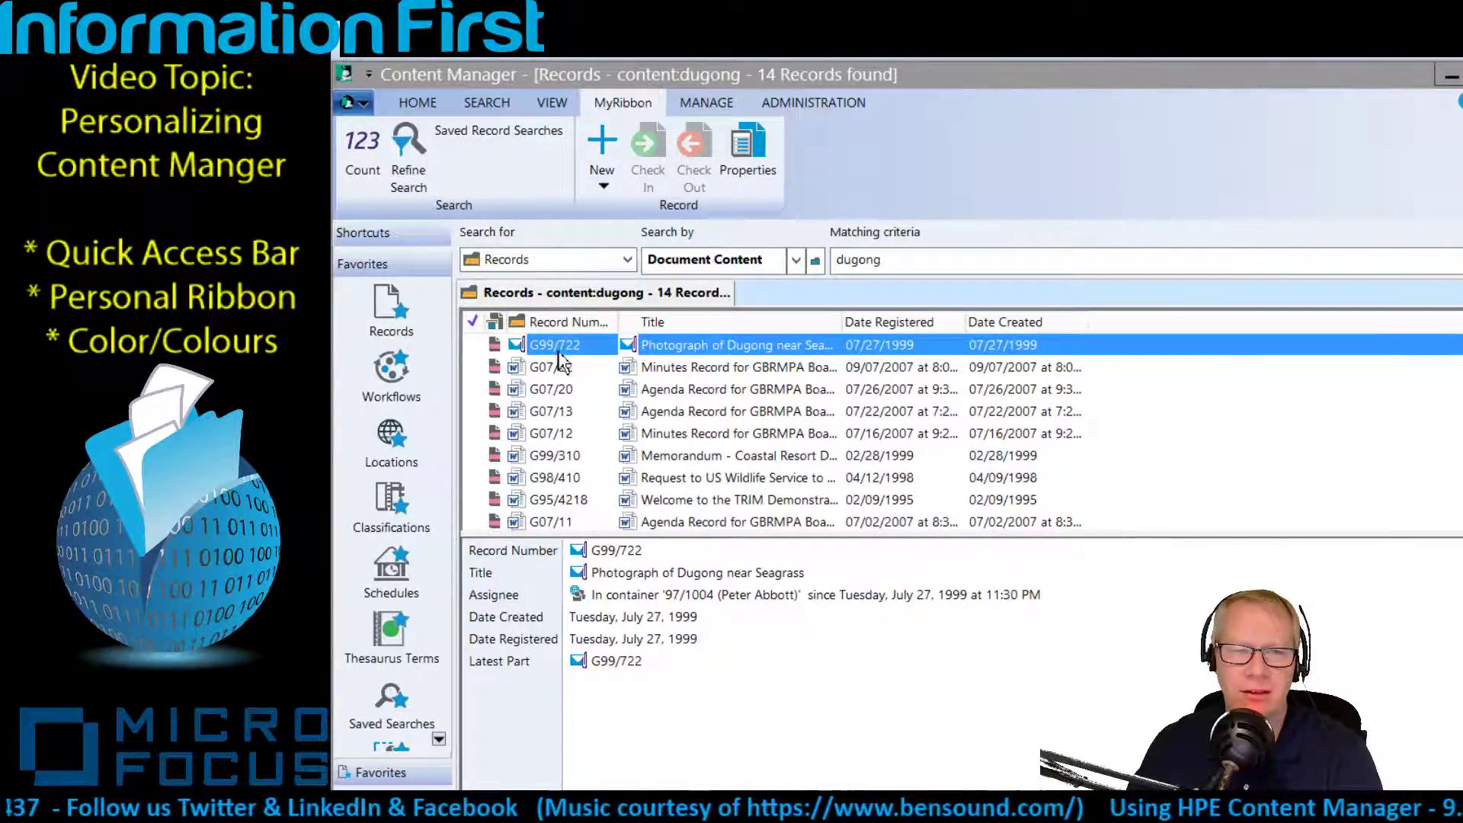
click(372, 155)
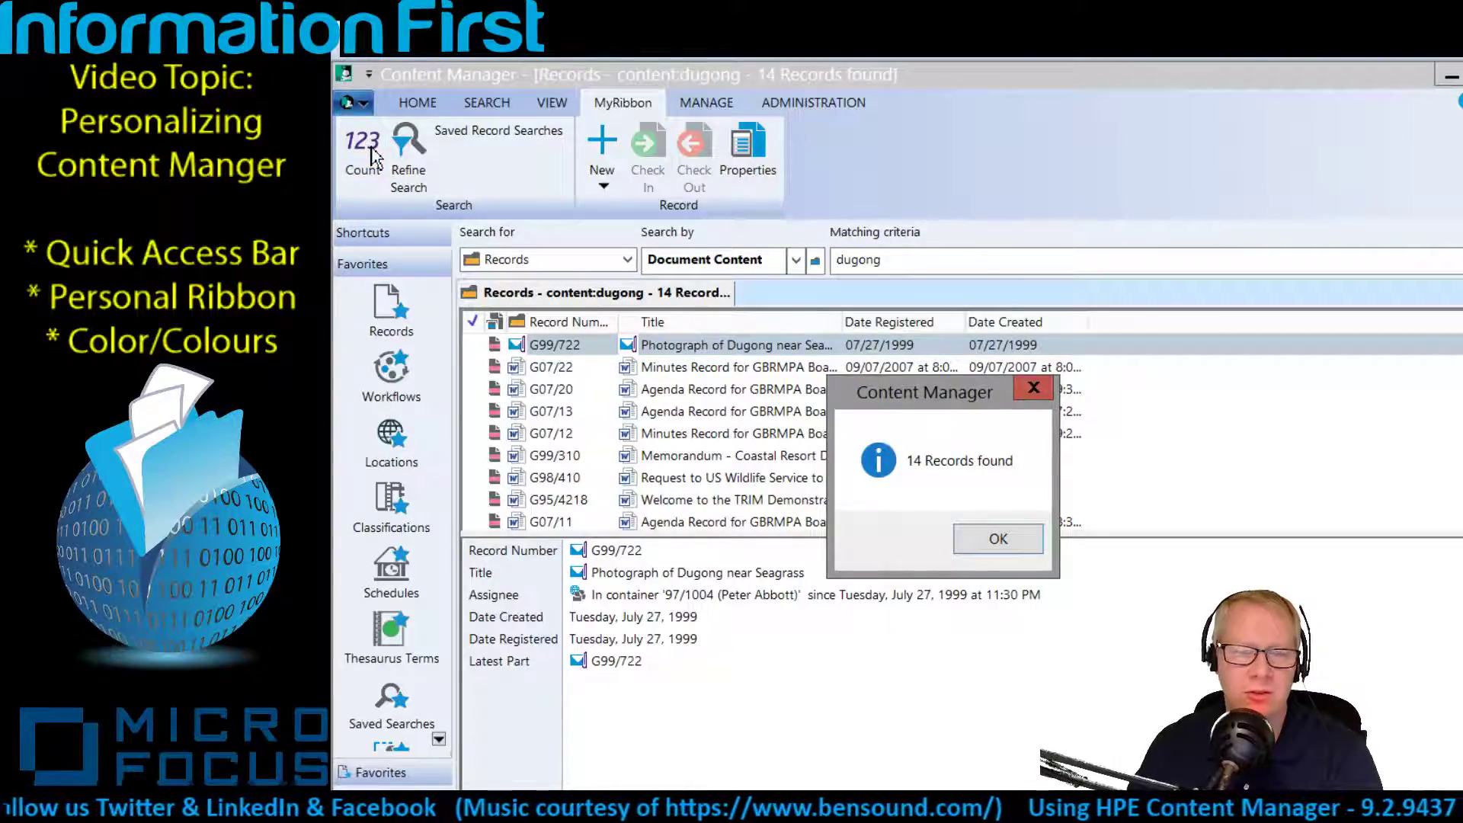
click(998, 538)
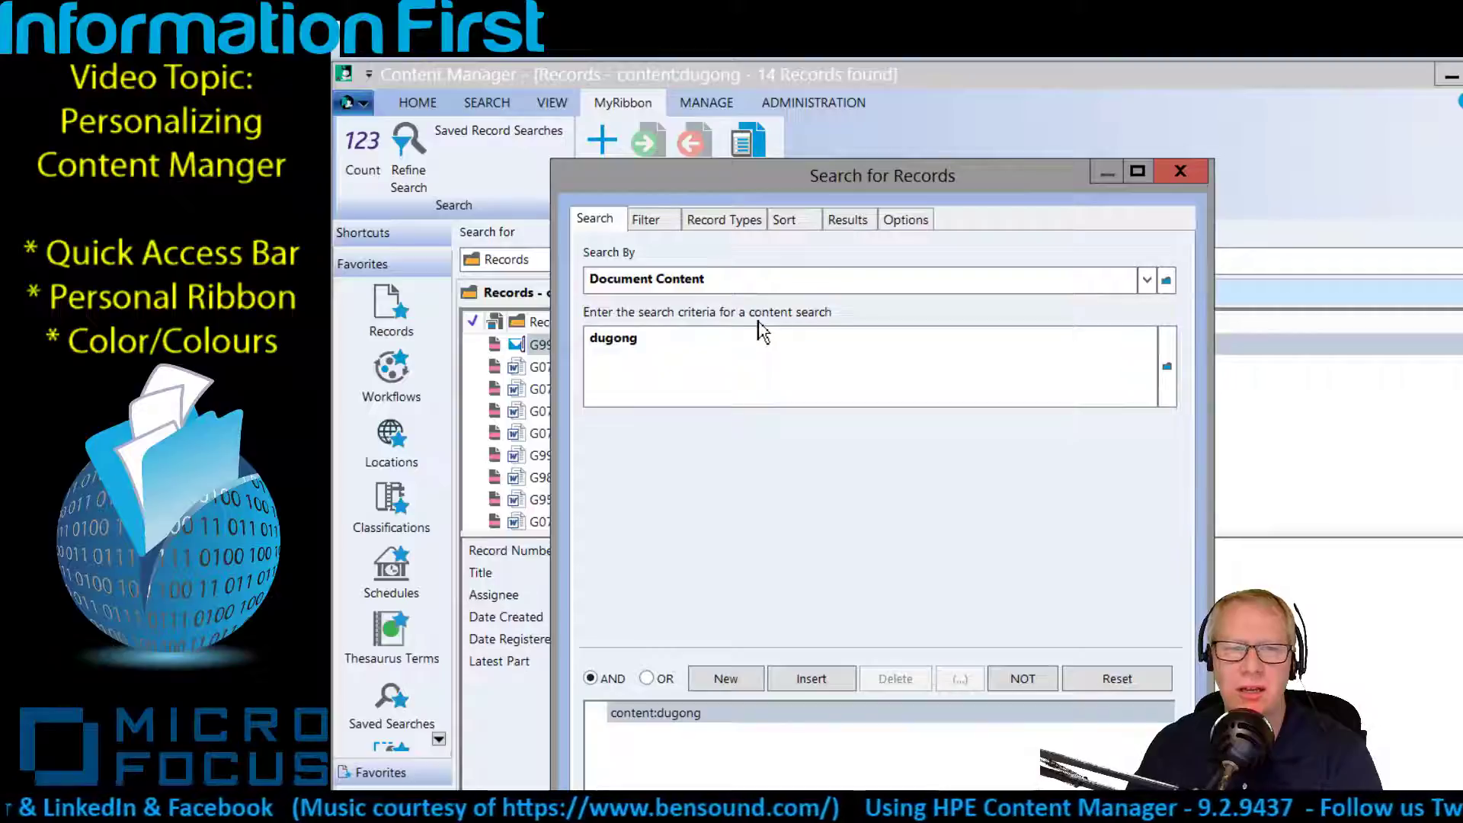
Refine the record search's content criteria to "dugong and MARine", run it and count the found records
click(755, 350)
text(an)
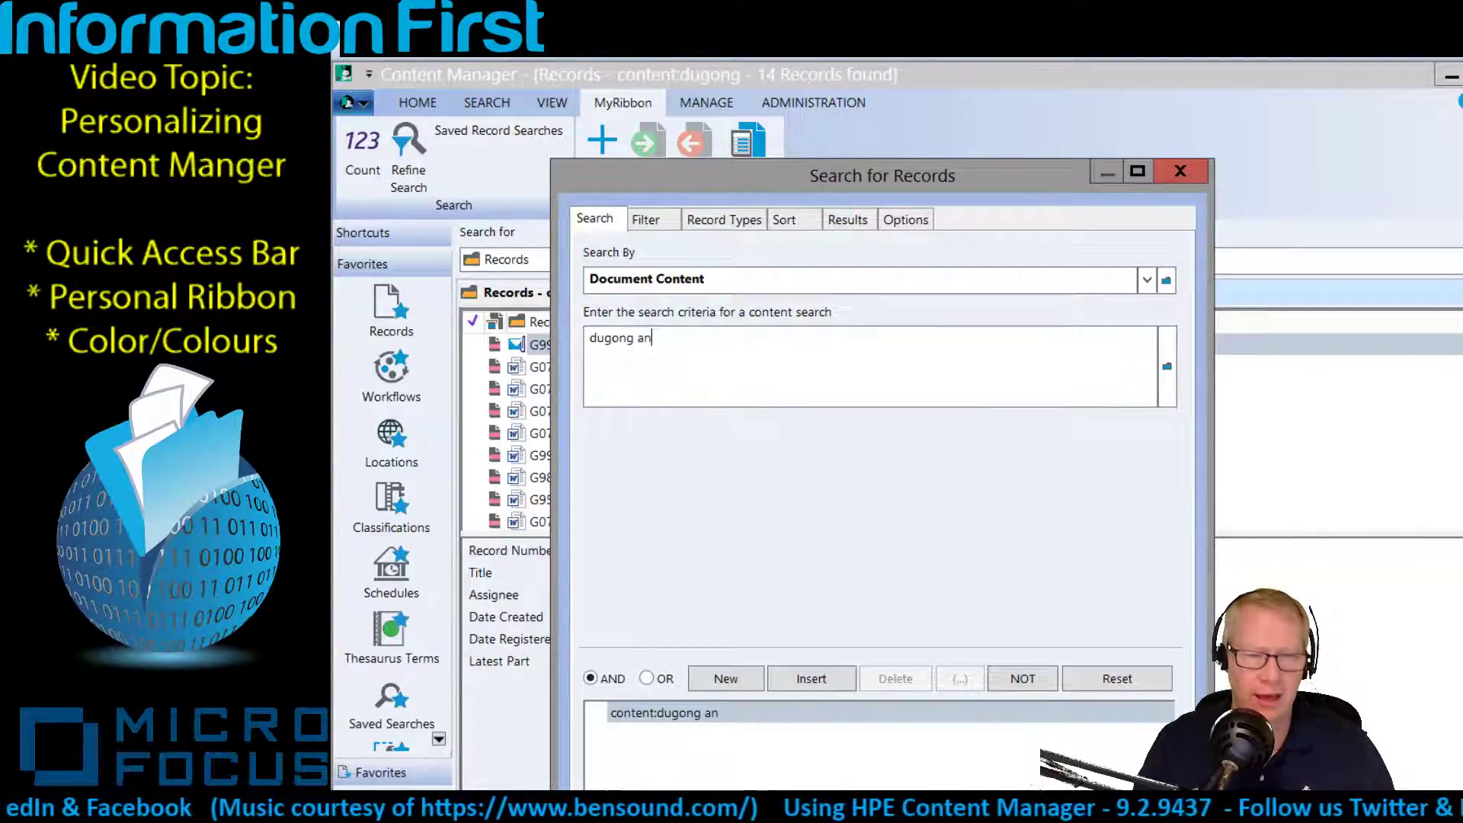
text(d MARNIN)
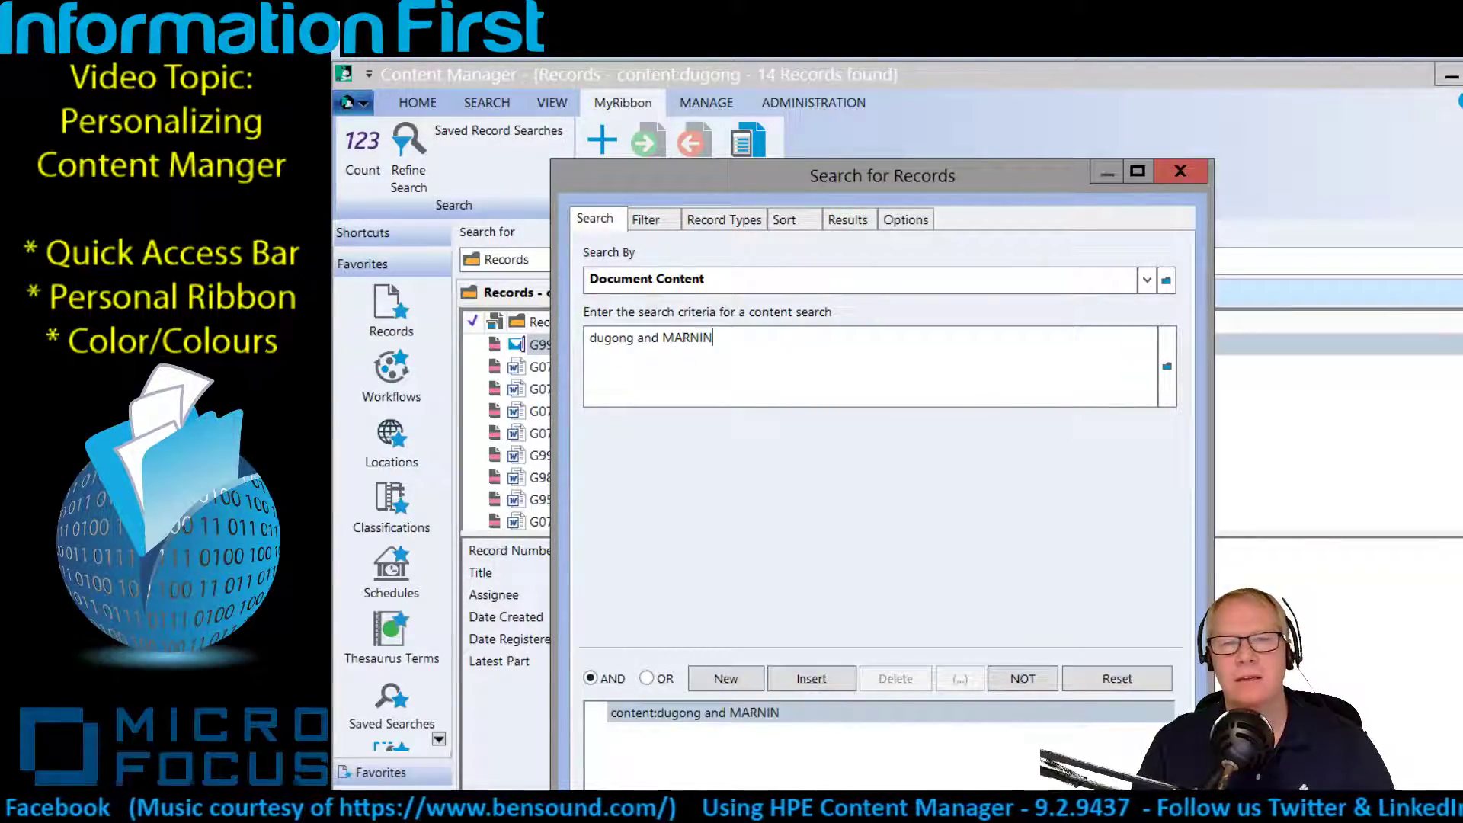
key(BackSpace)
key(BackSpace)
key(BackSpace)
text(ine)
key(Return)
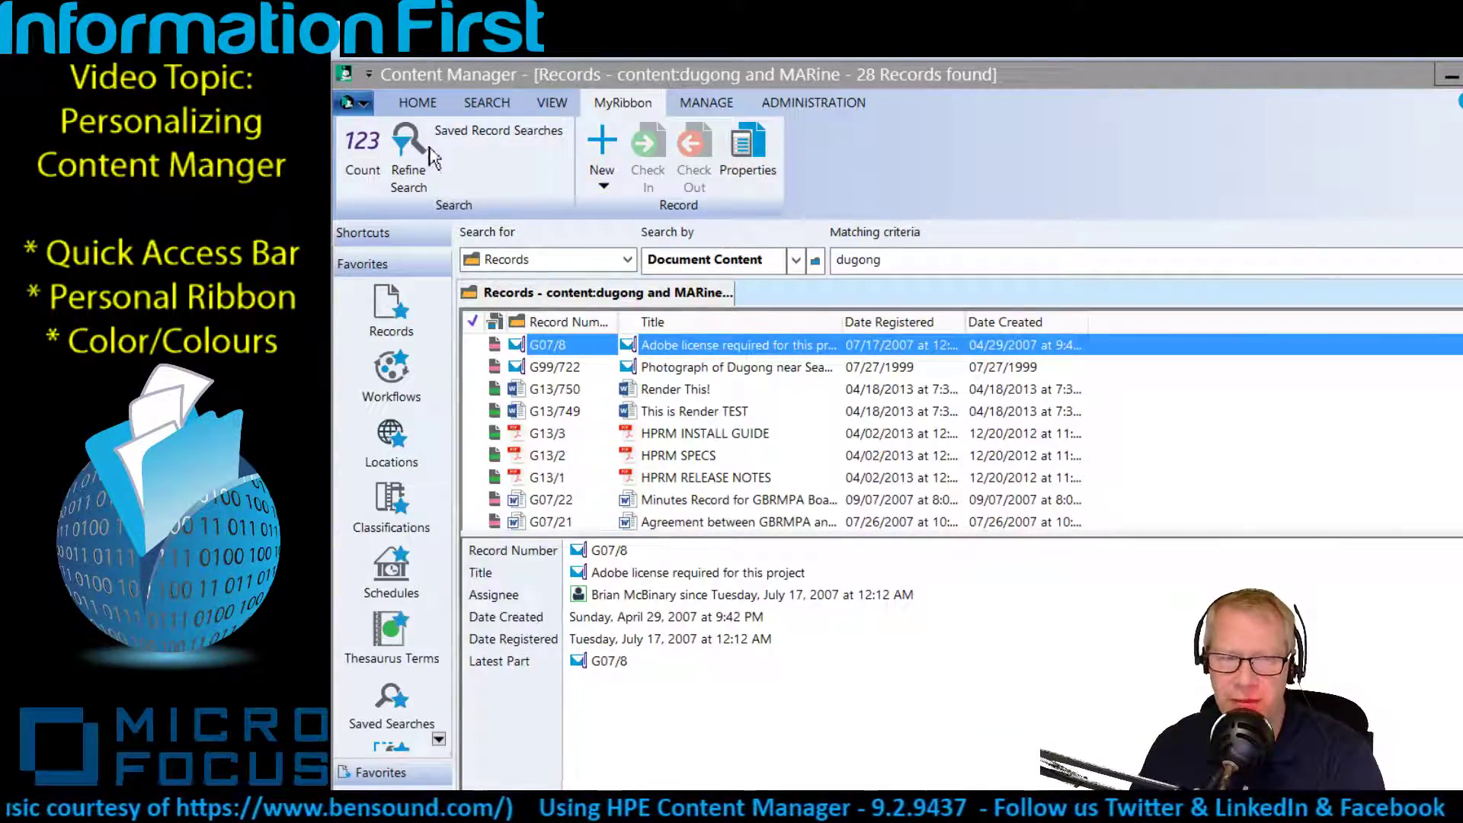
click(362, 152)
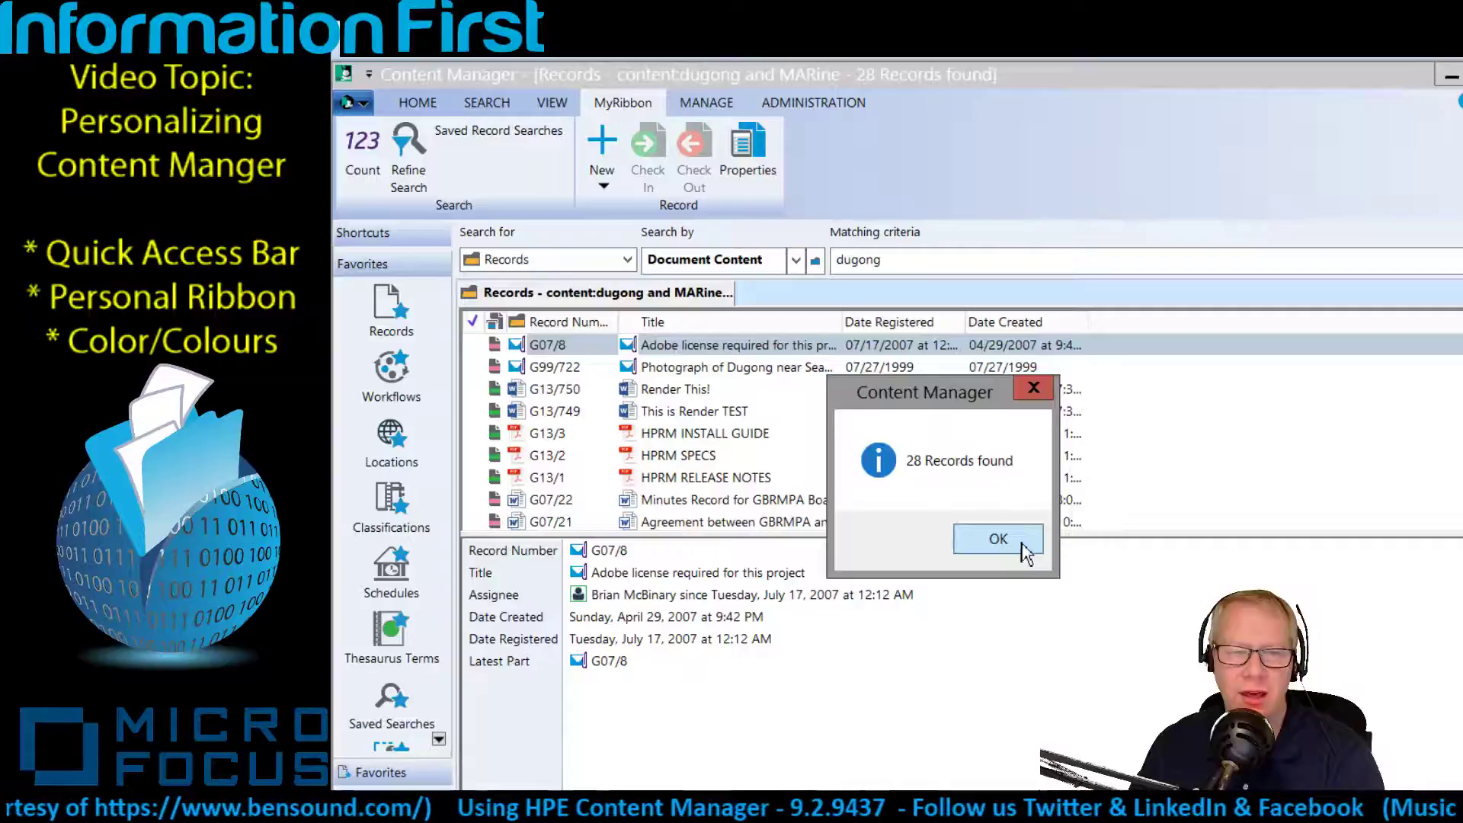
click(998, 538)
Start a new Document - Editable record with MyRibbon's New command and close it without saving
click(603, 186)
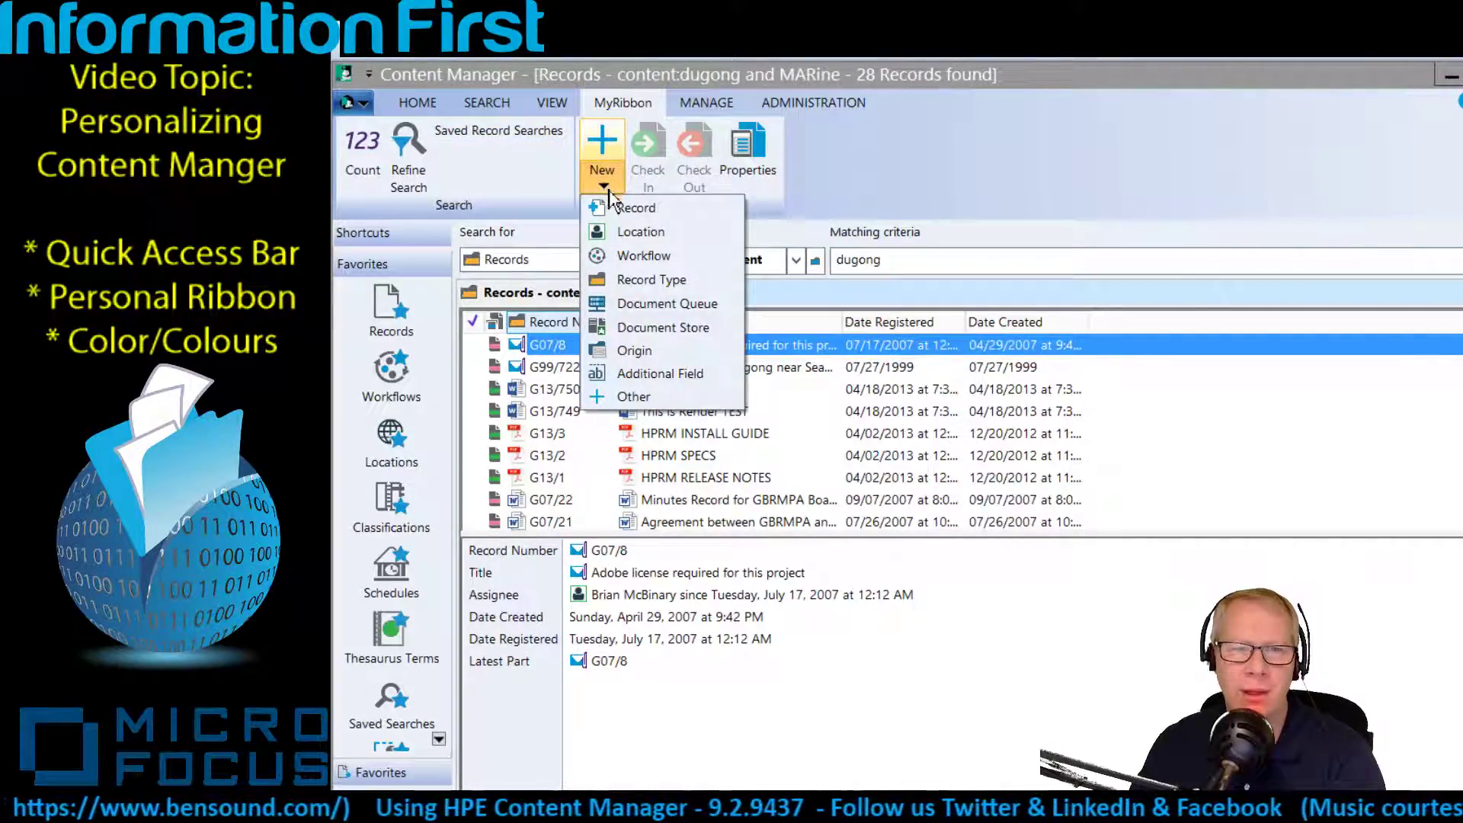
click(618, 206)
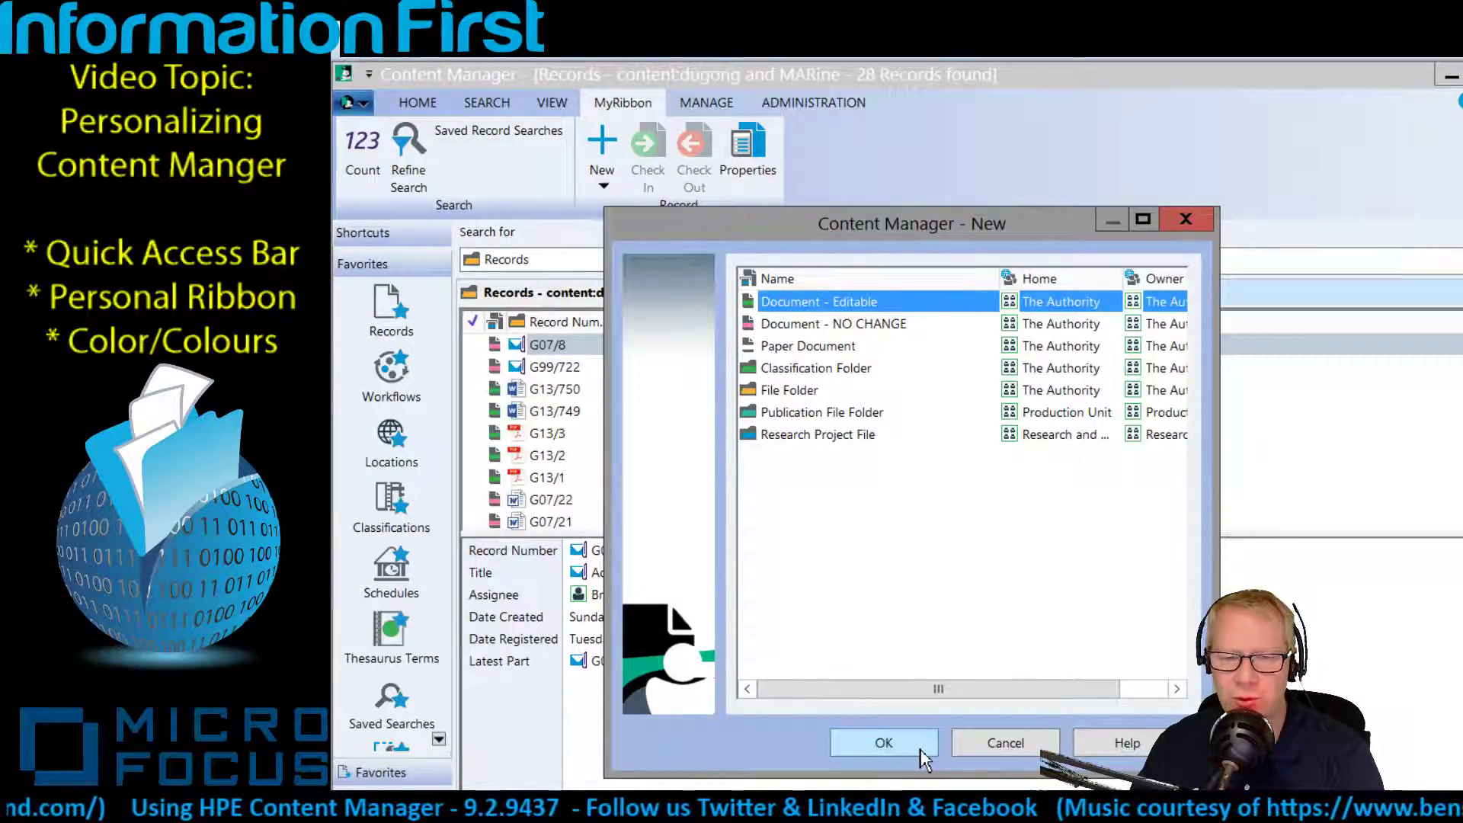
click(884, 743)
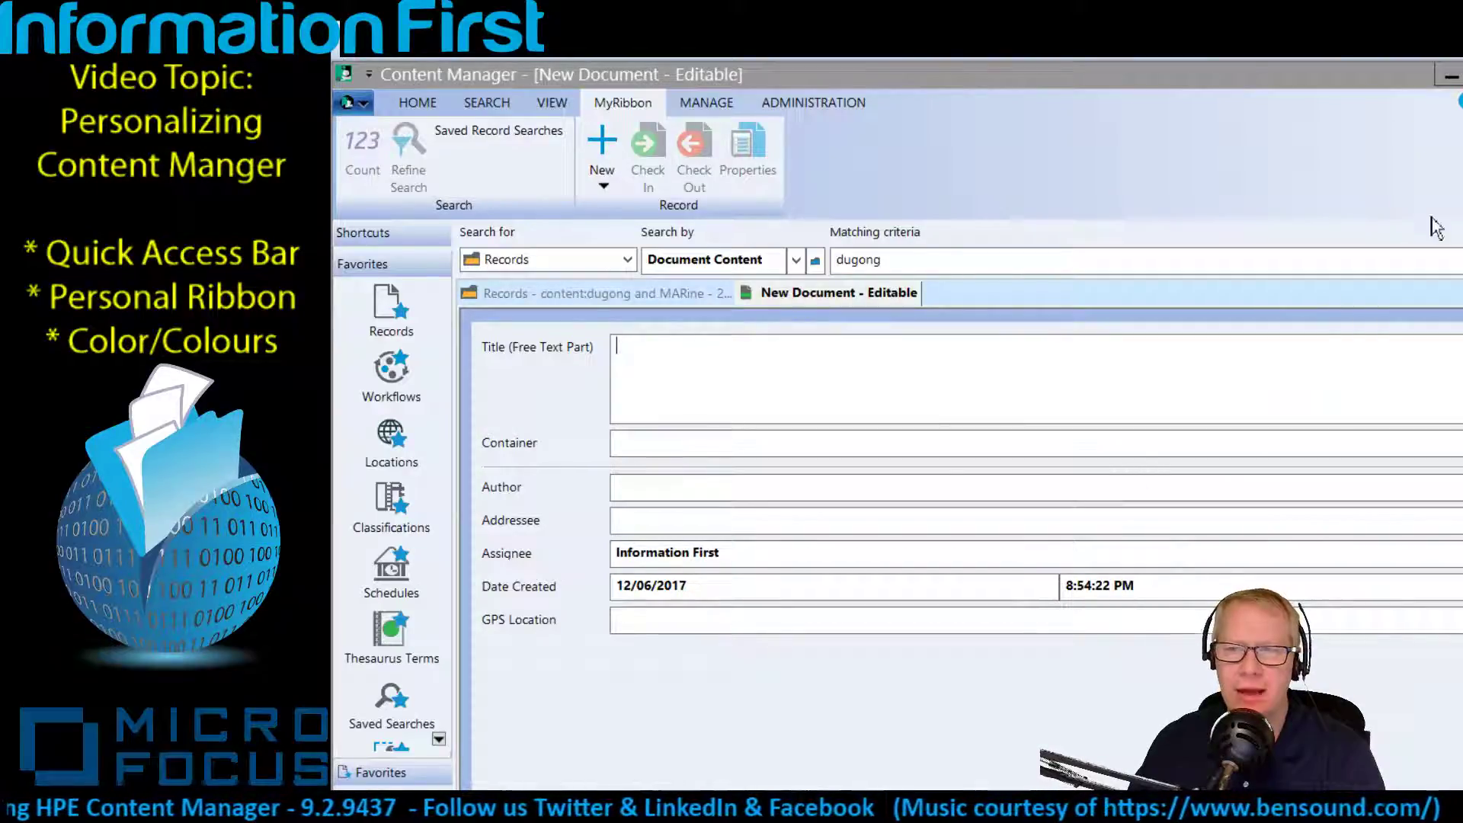
click(1460, 293)
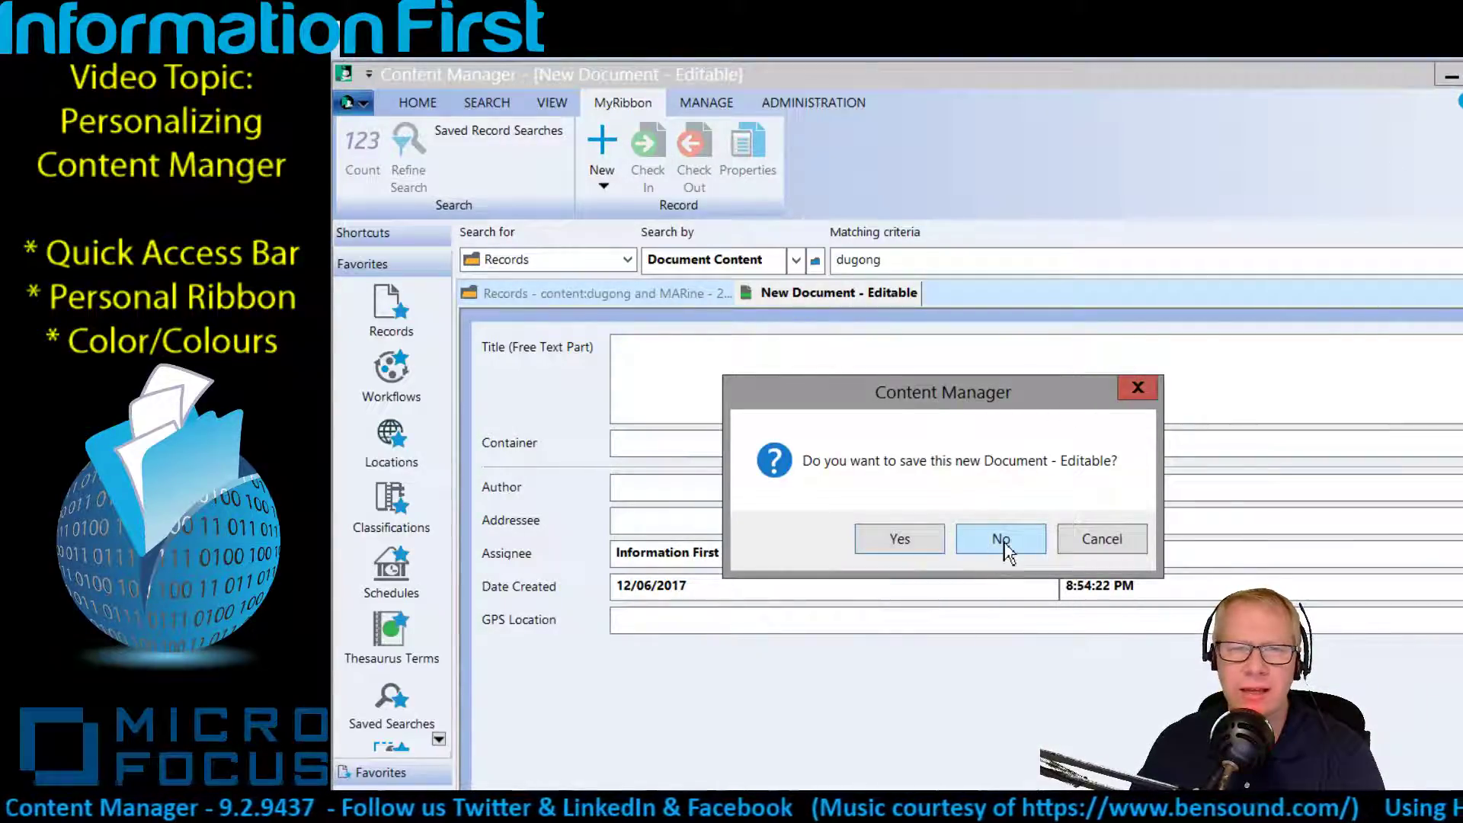
click(1001, 539)
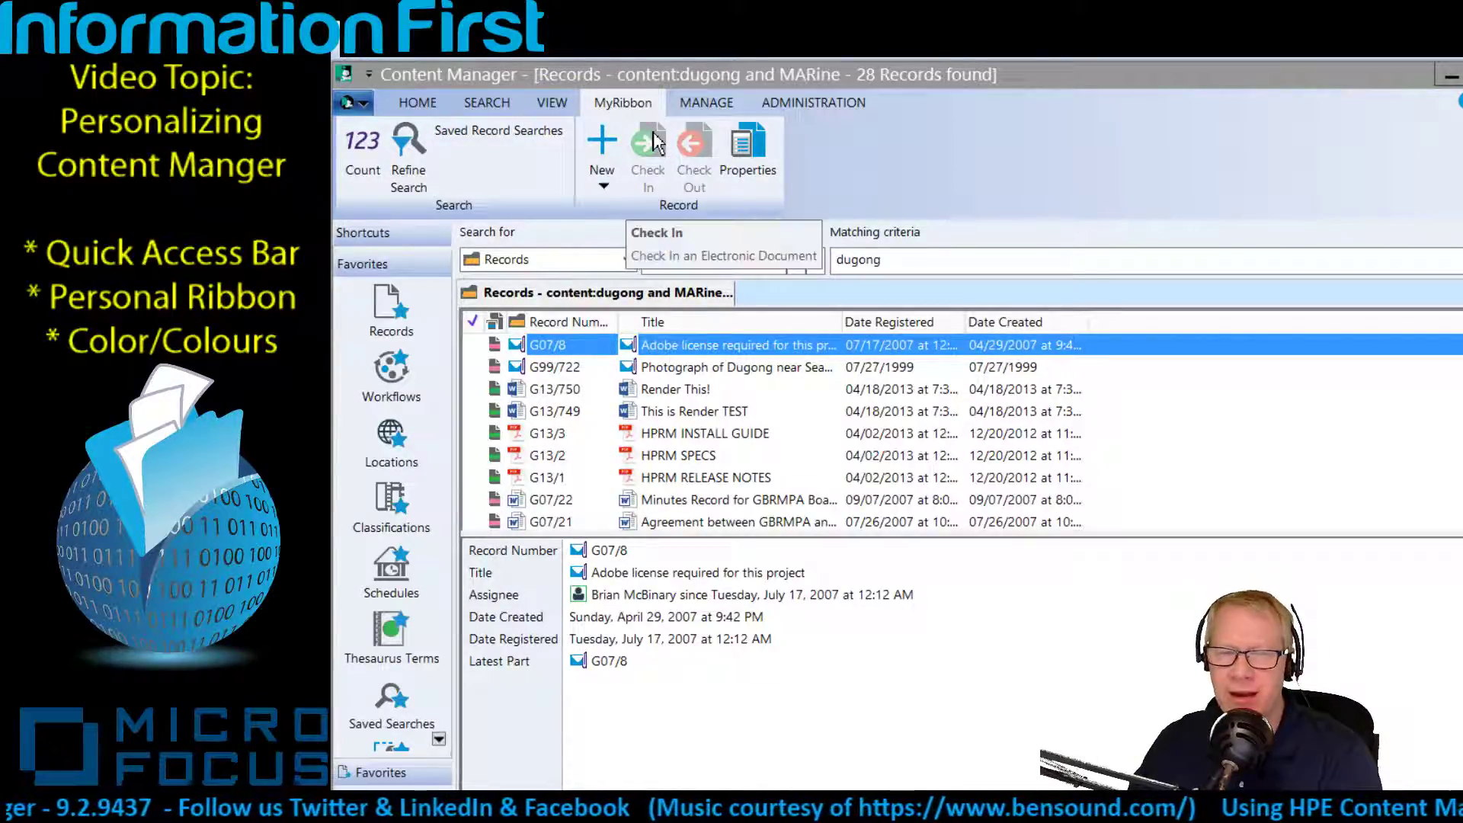
click(554, 106)
click(492, 107)
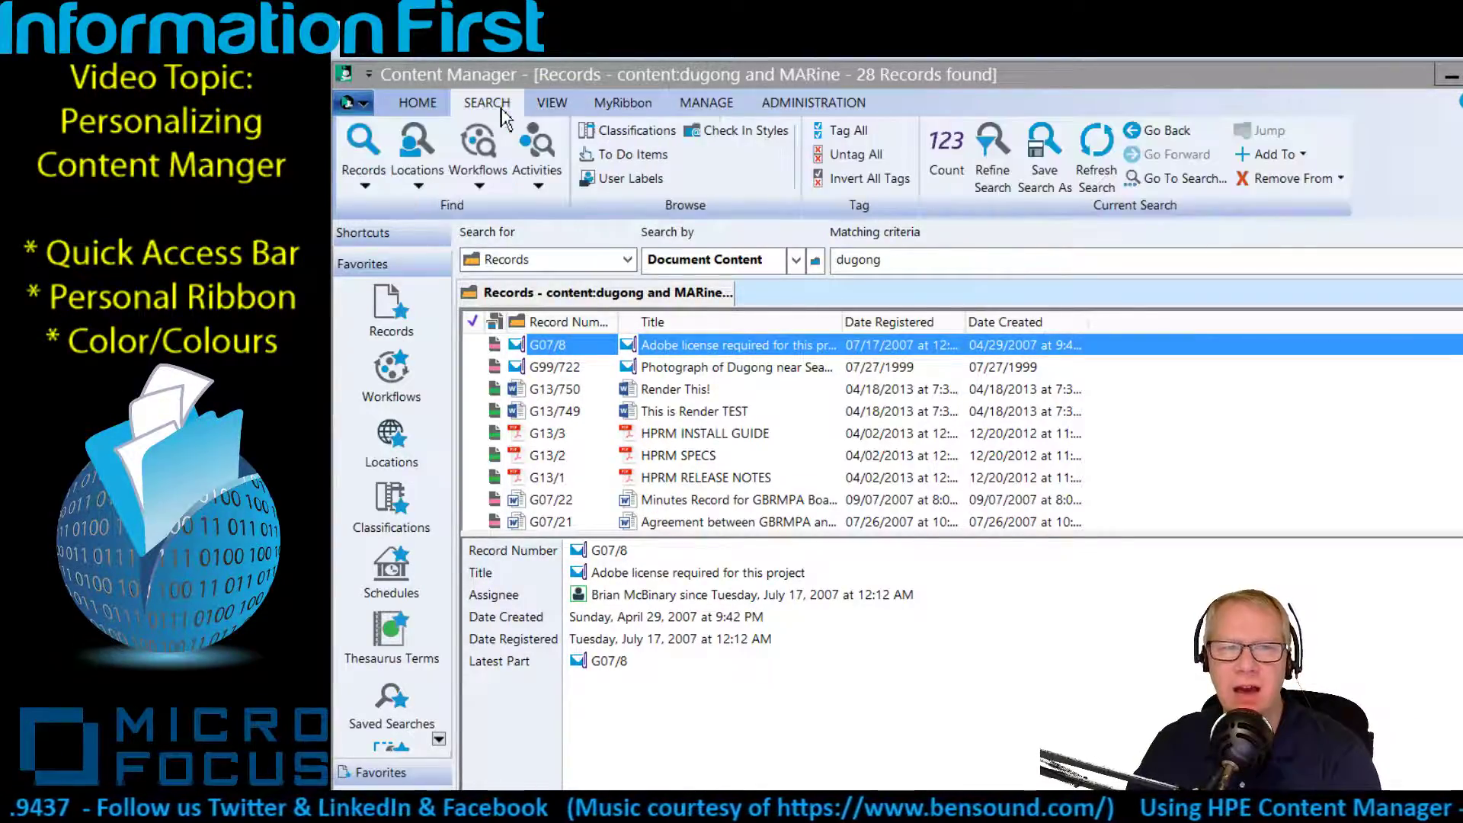
click(417, 103)
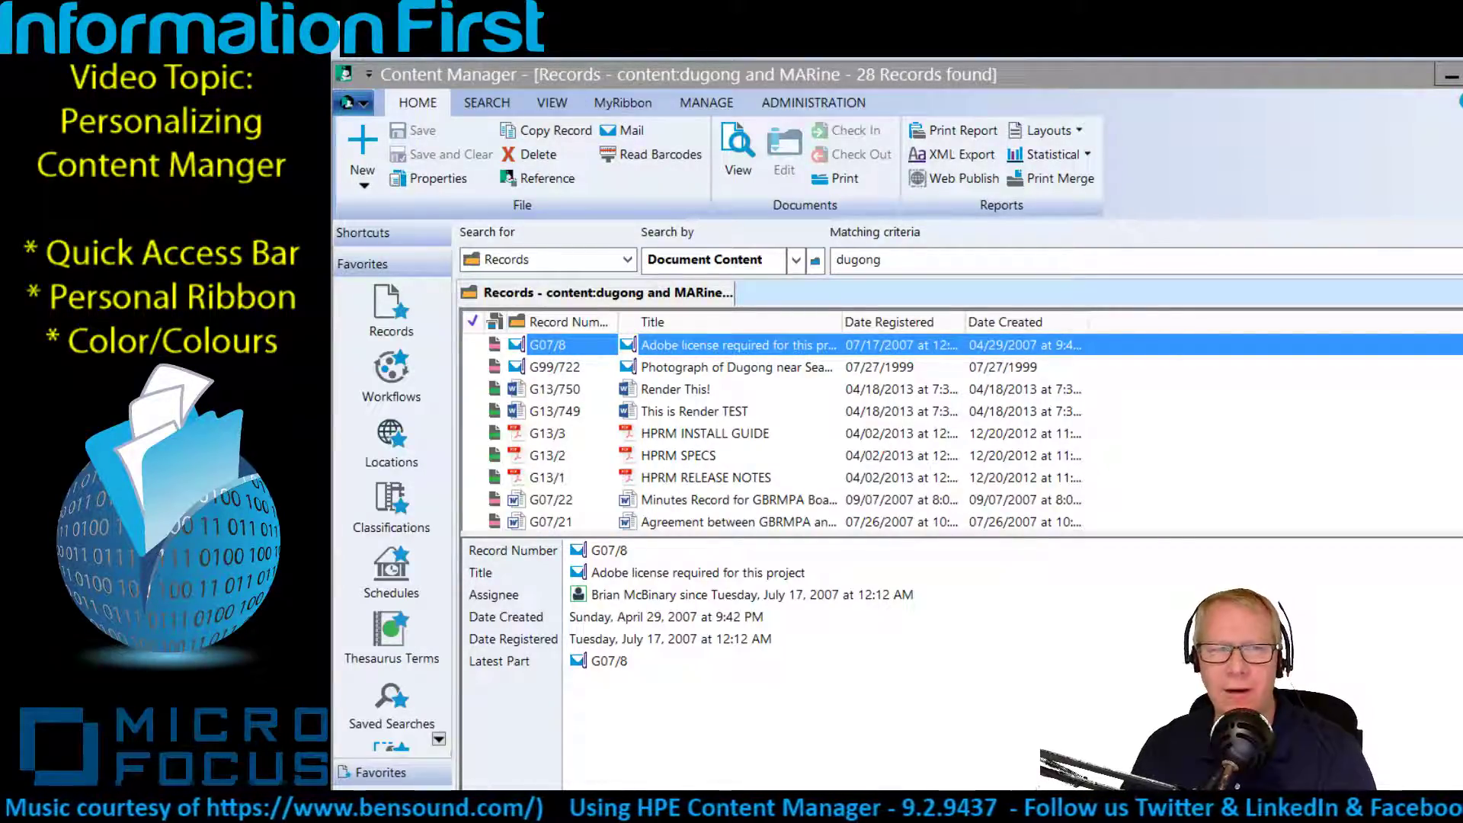
click(370, 75)
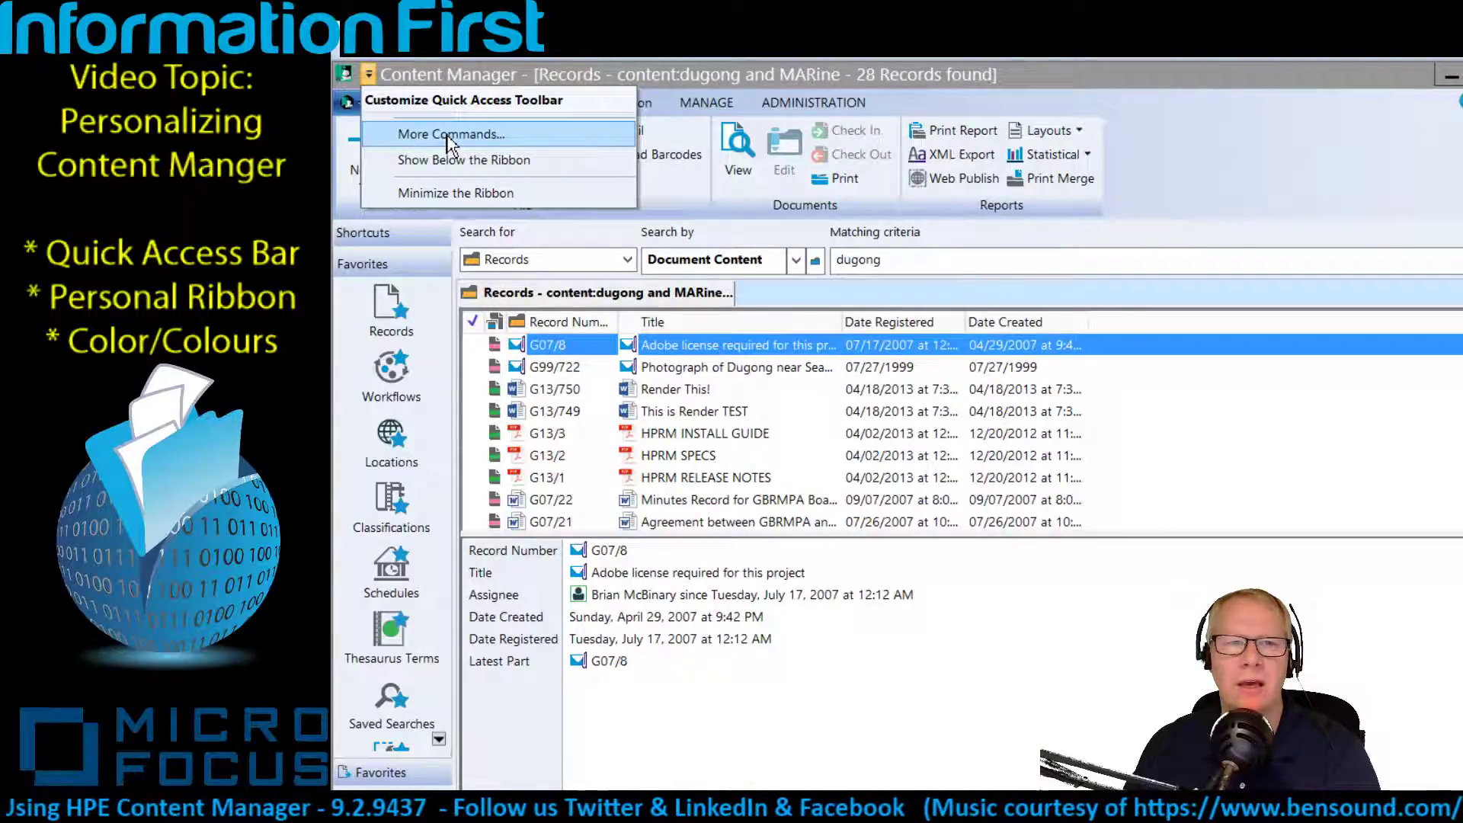
click(1265, 181)
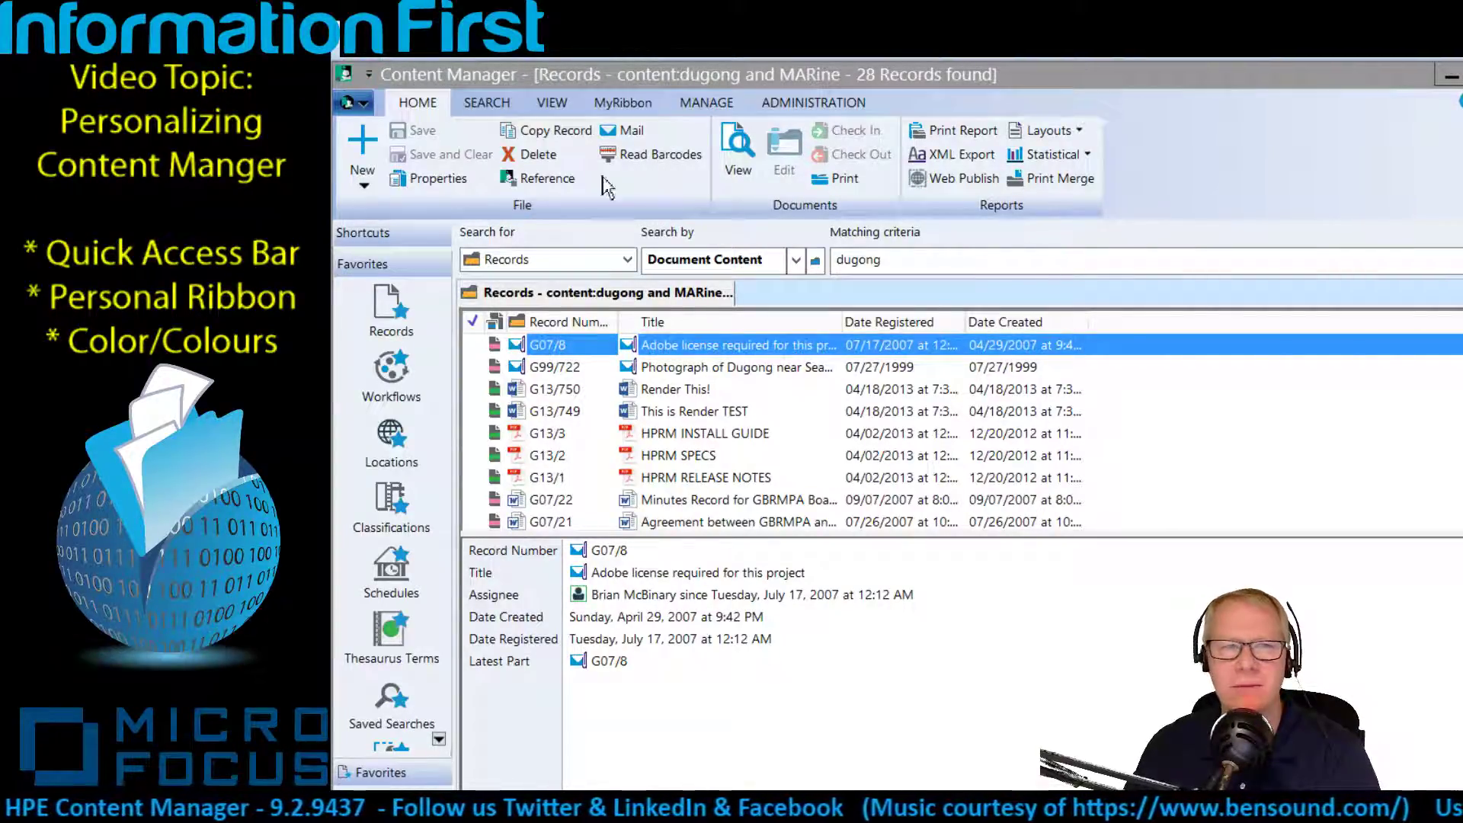
click(371, 72)
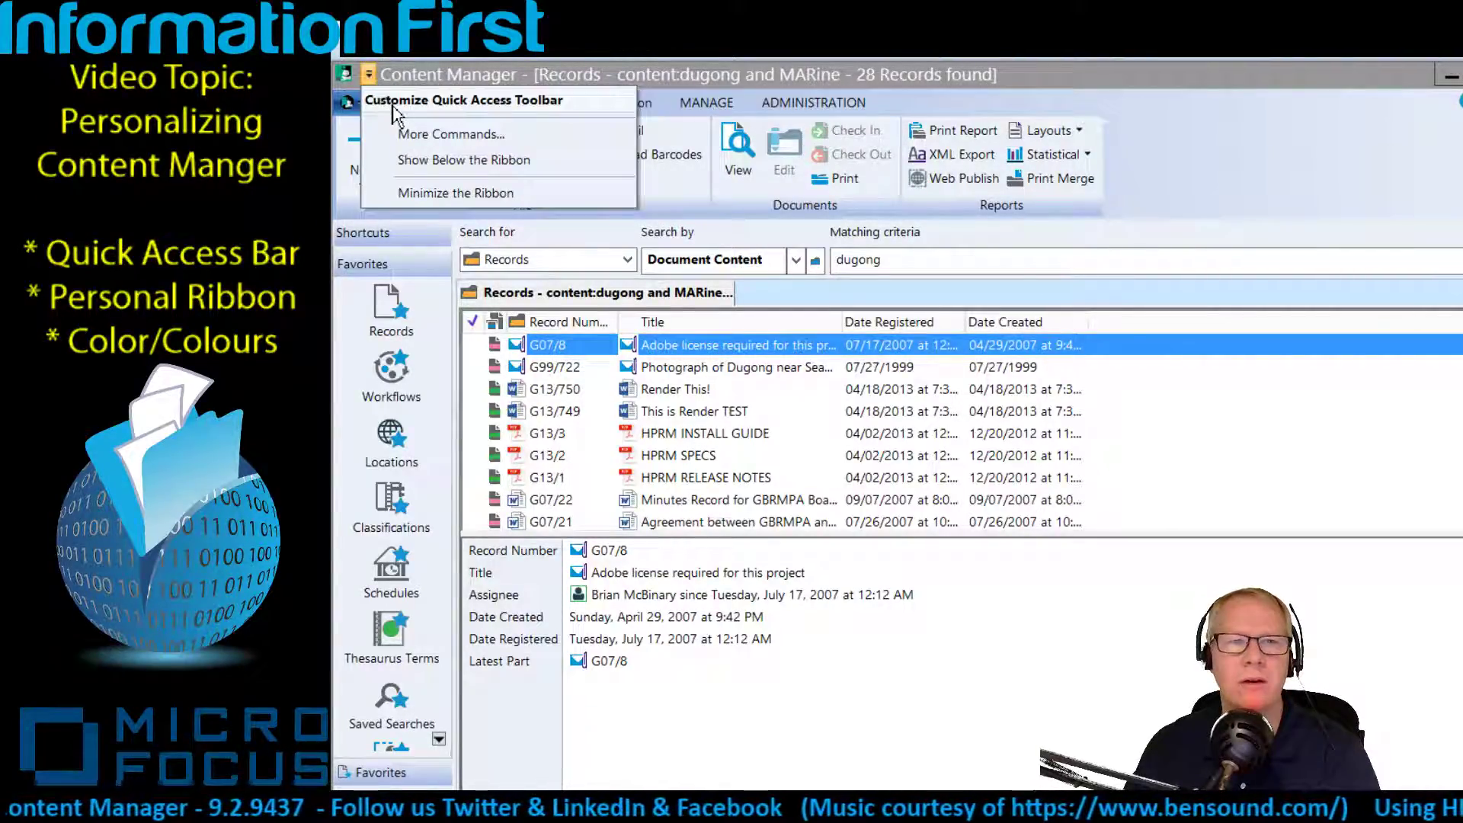
Add the New and Count commands from the Commands on Tabs set to the Quick Access Toolbar
right_click(1221, 135)
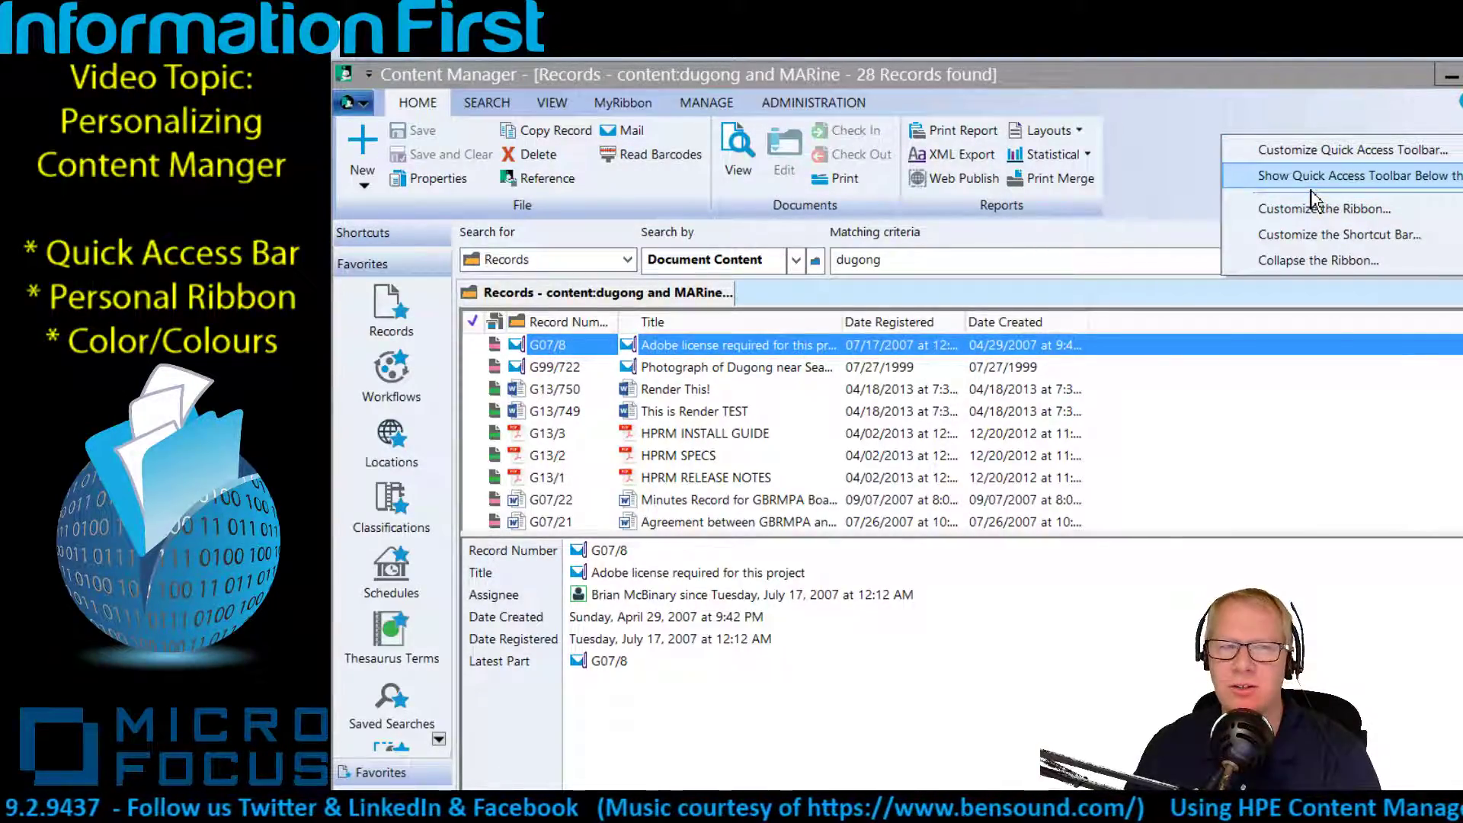
click(1323, 151)
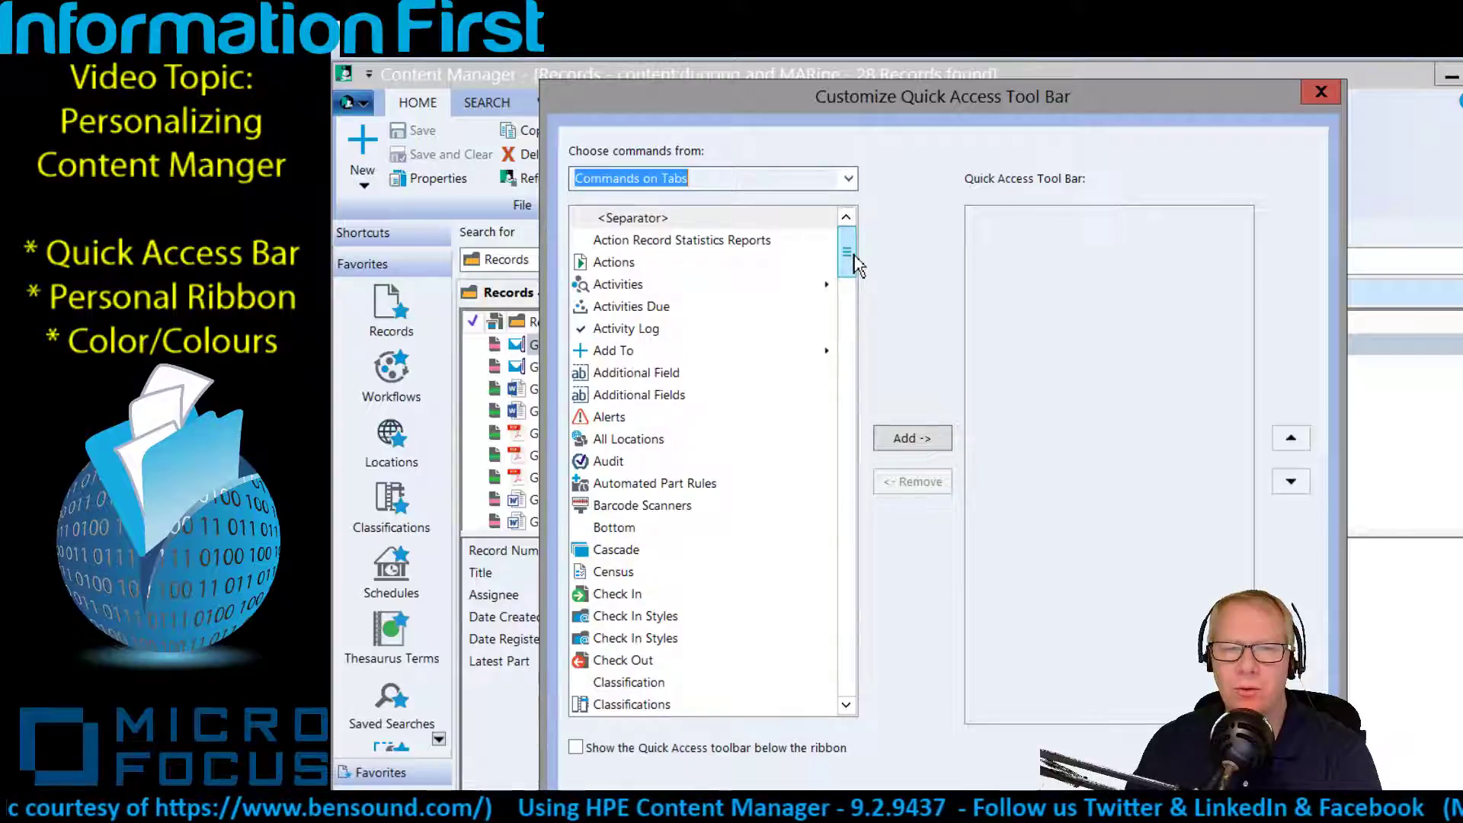
drag(851, 267, 860, 446)
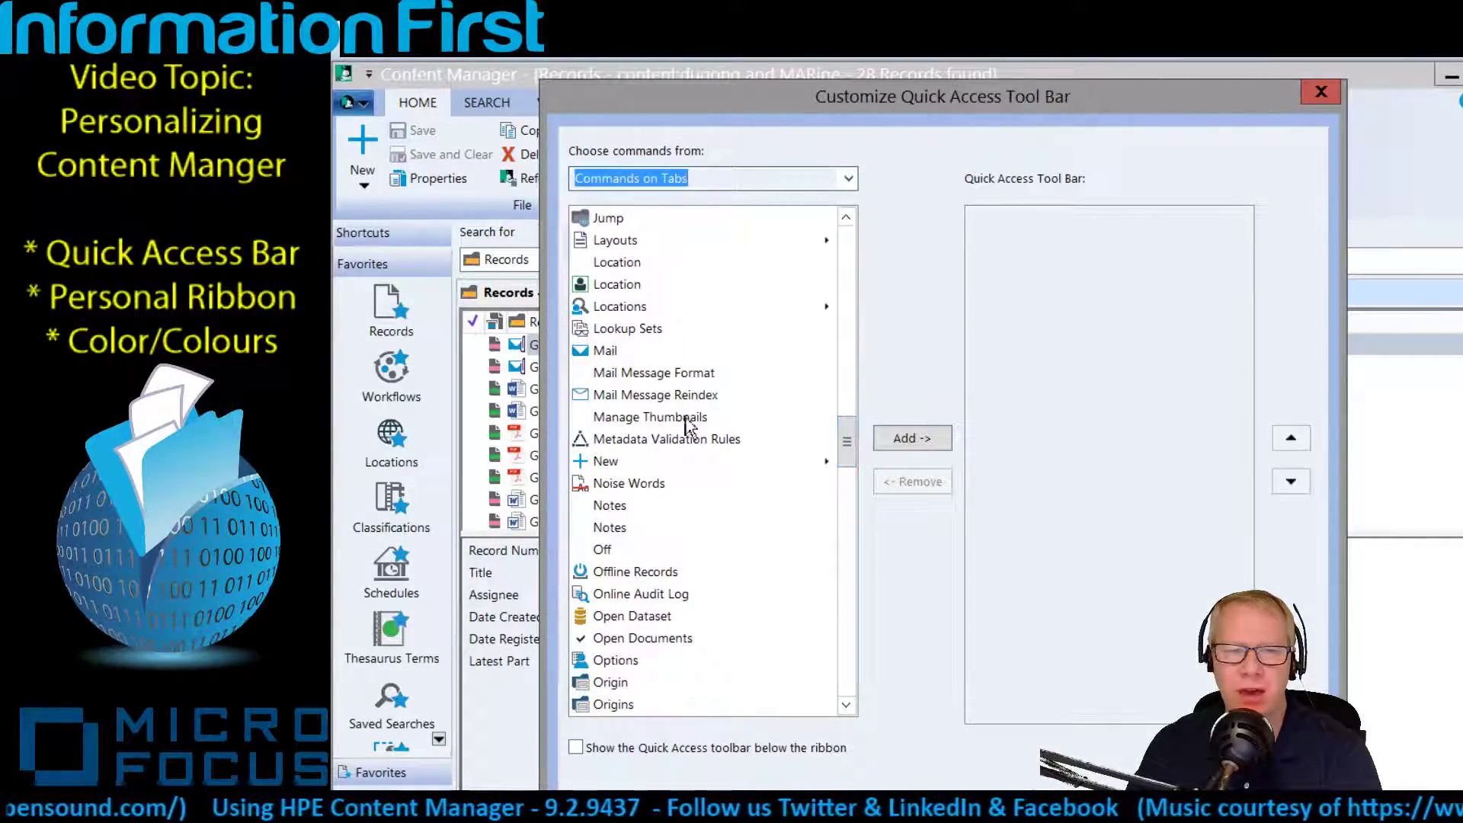
click(603, 461)
click(933, 444)
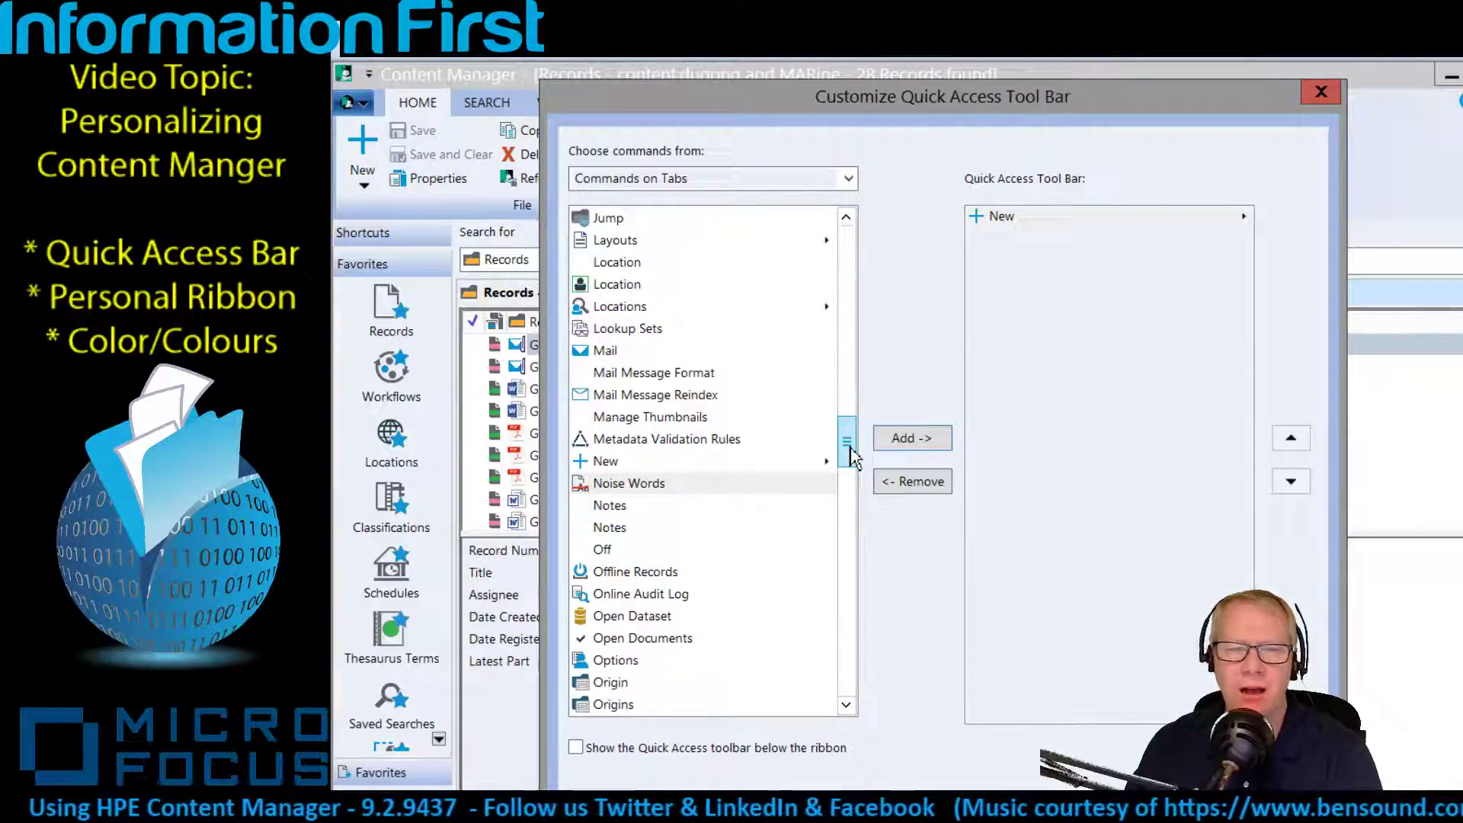
drag(852, 457, 857, 330)
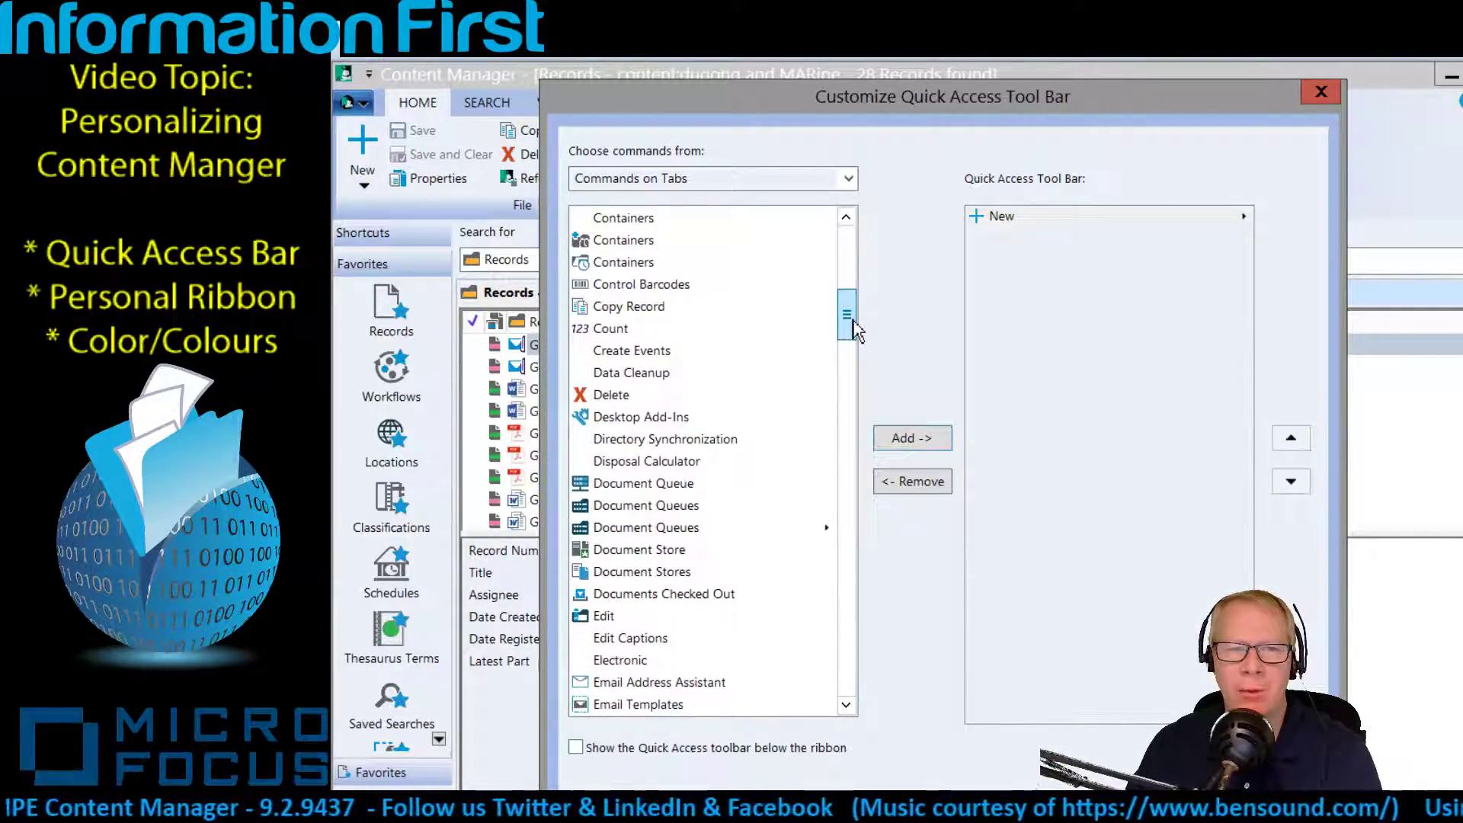
click(611, 329)
click(905, 439)
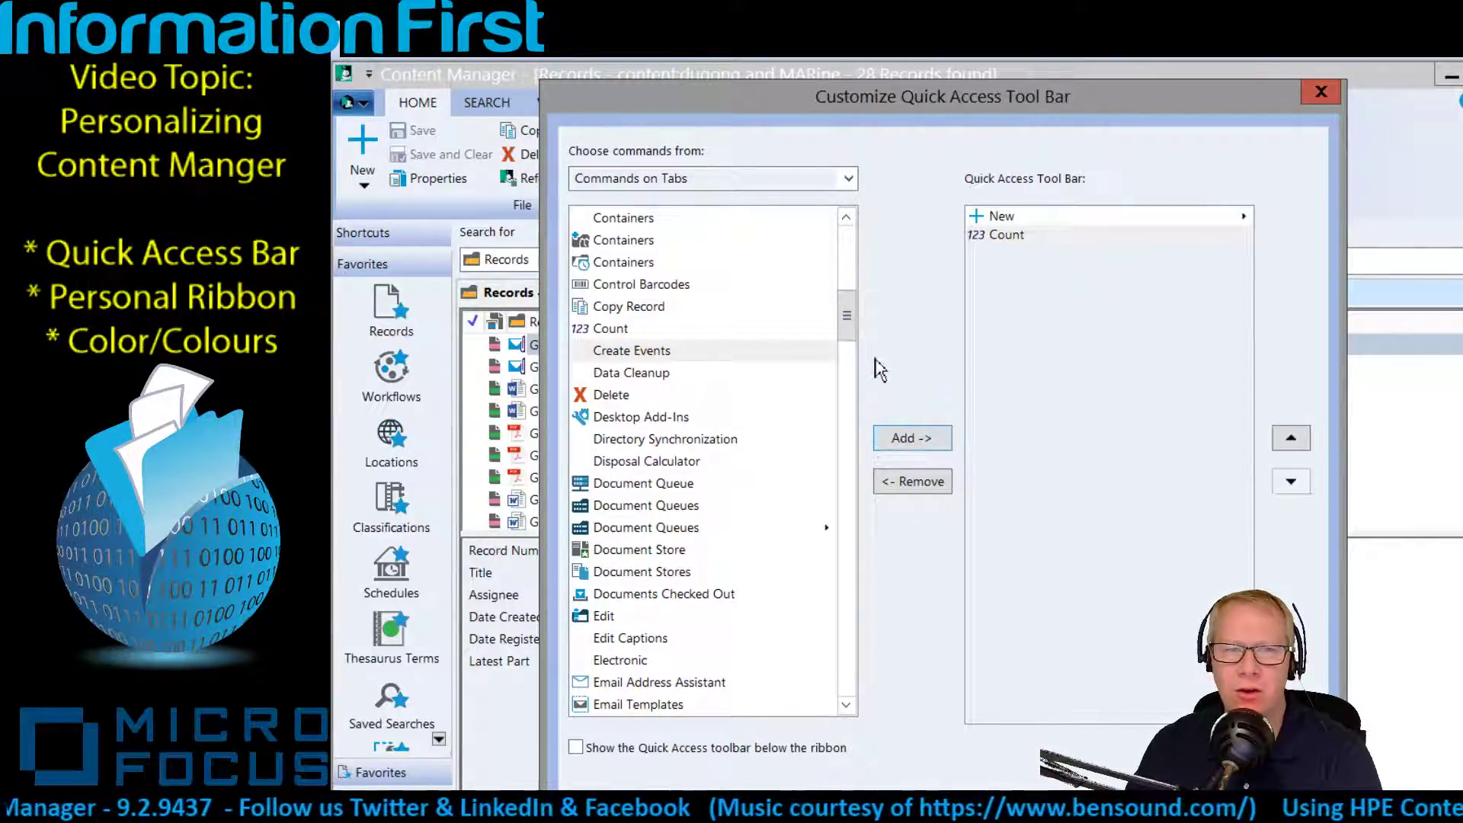